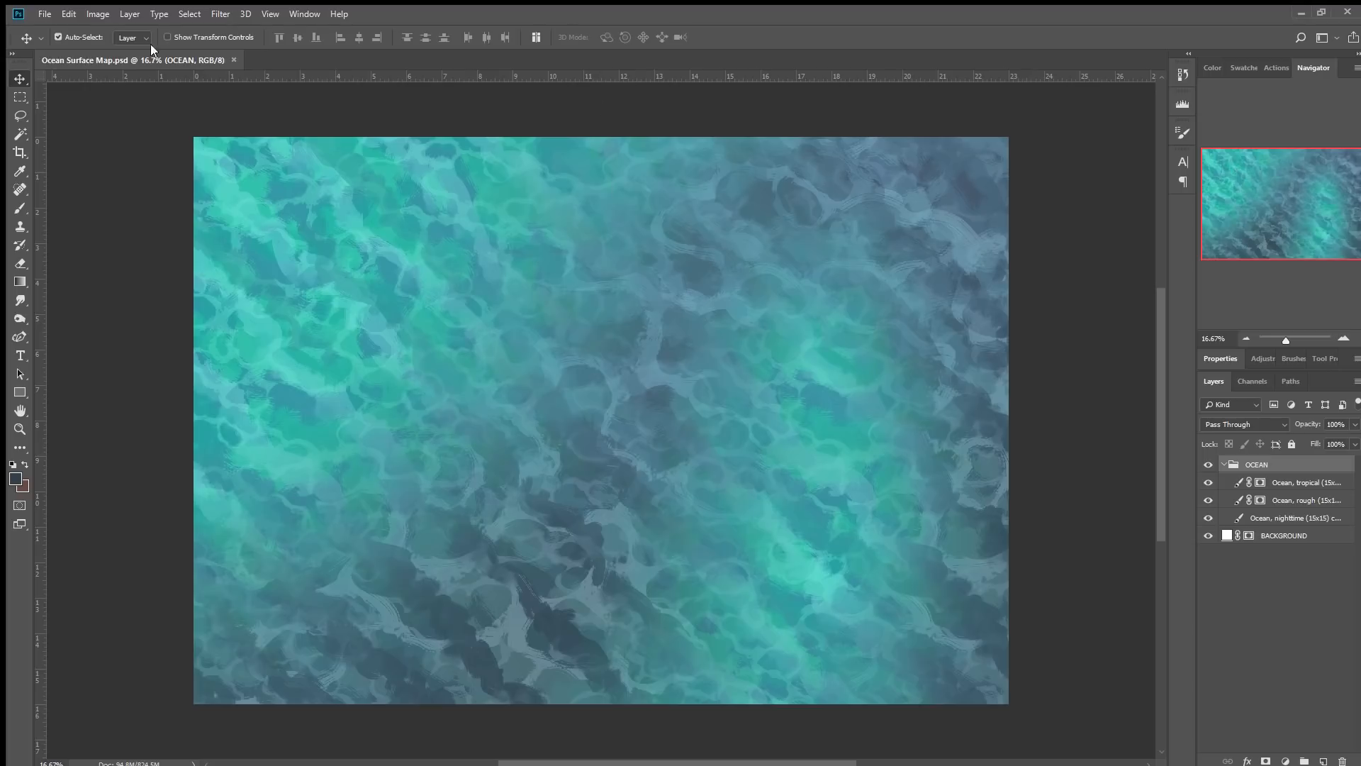
Create a new layer group above the OCEAN group and name it ASSETS.
{"action": "key", "text": "h"}
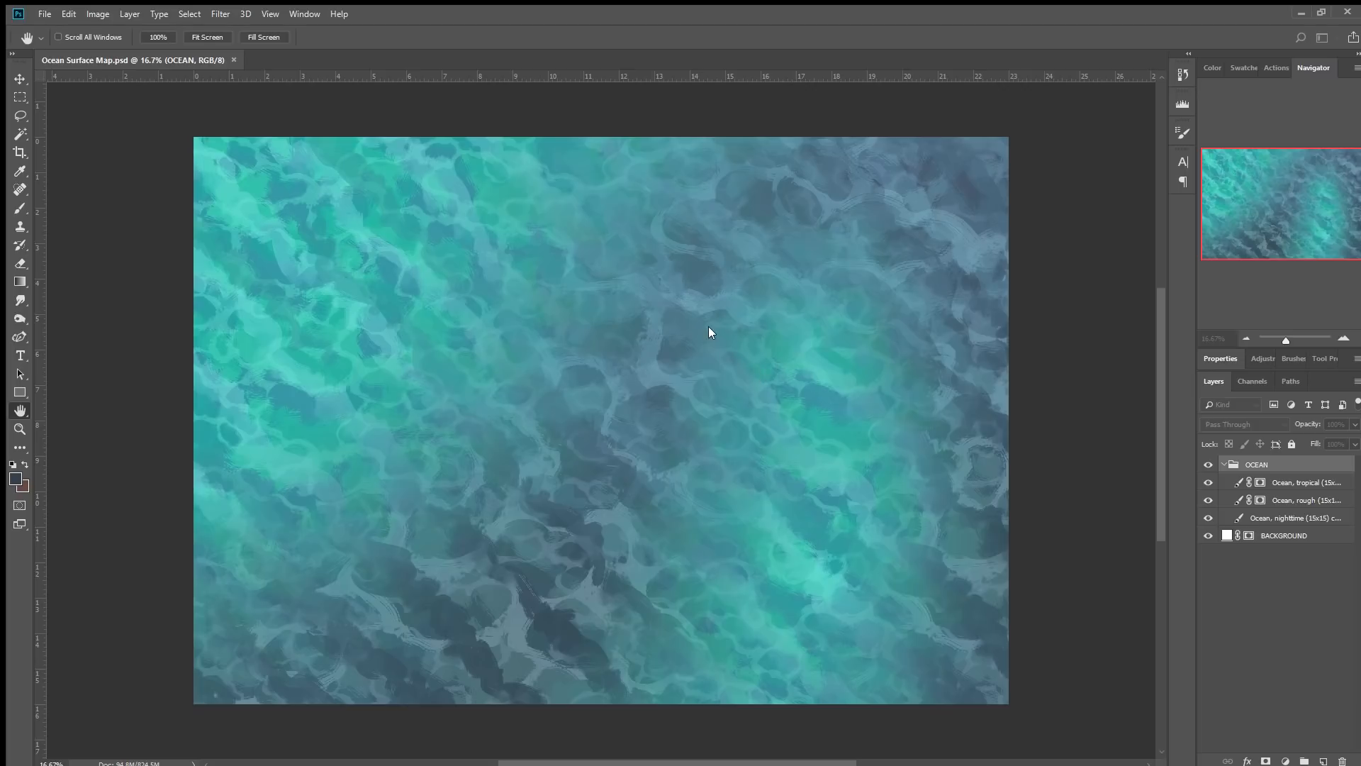
{"action": "key", "text": "v"}
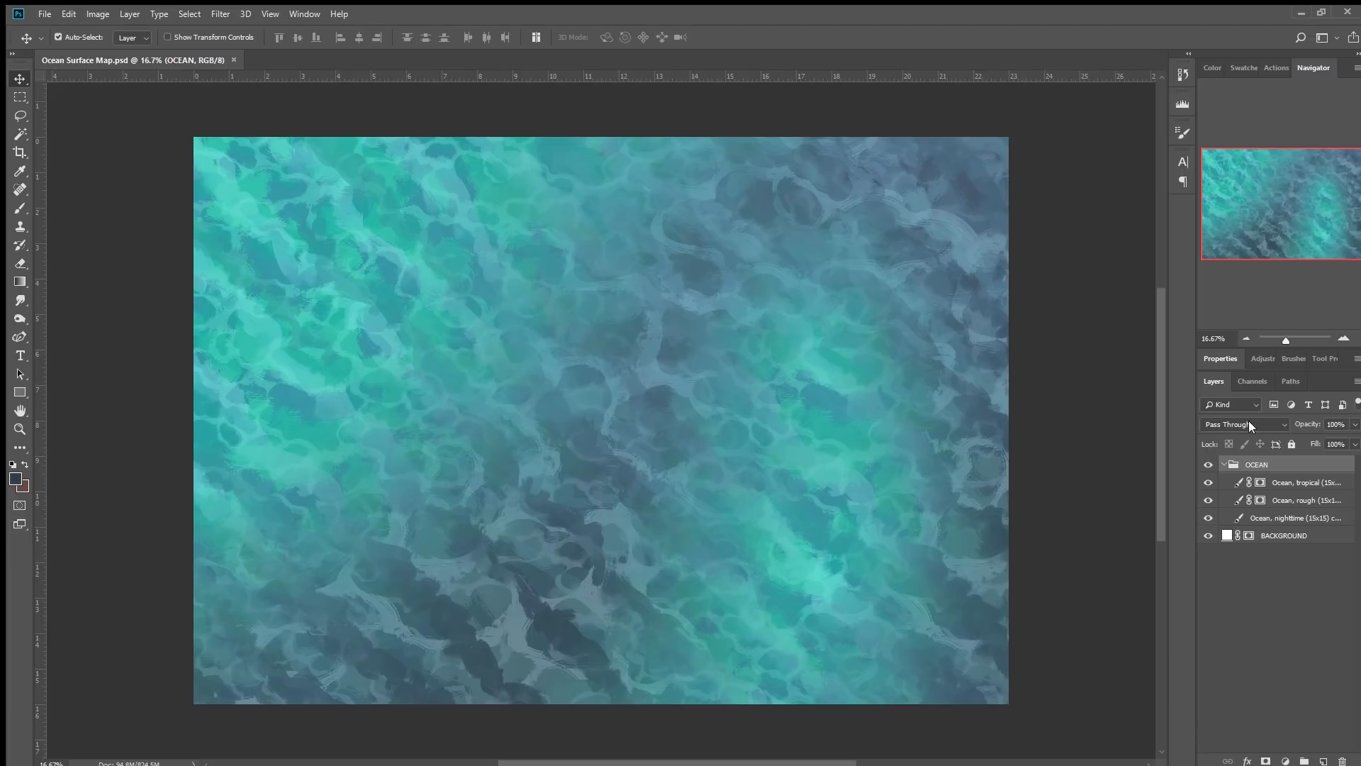
{"action": "left_click", "coordinate": [1224, 465]}
{"action": "left_click", "coordinate": [1303, 760]}
{"action": "double_click", "coordinate": [1257, 464]}
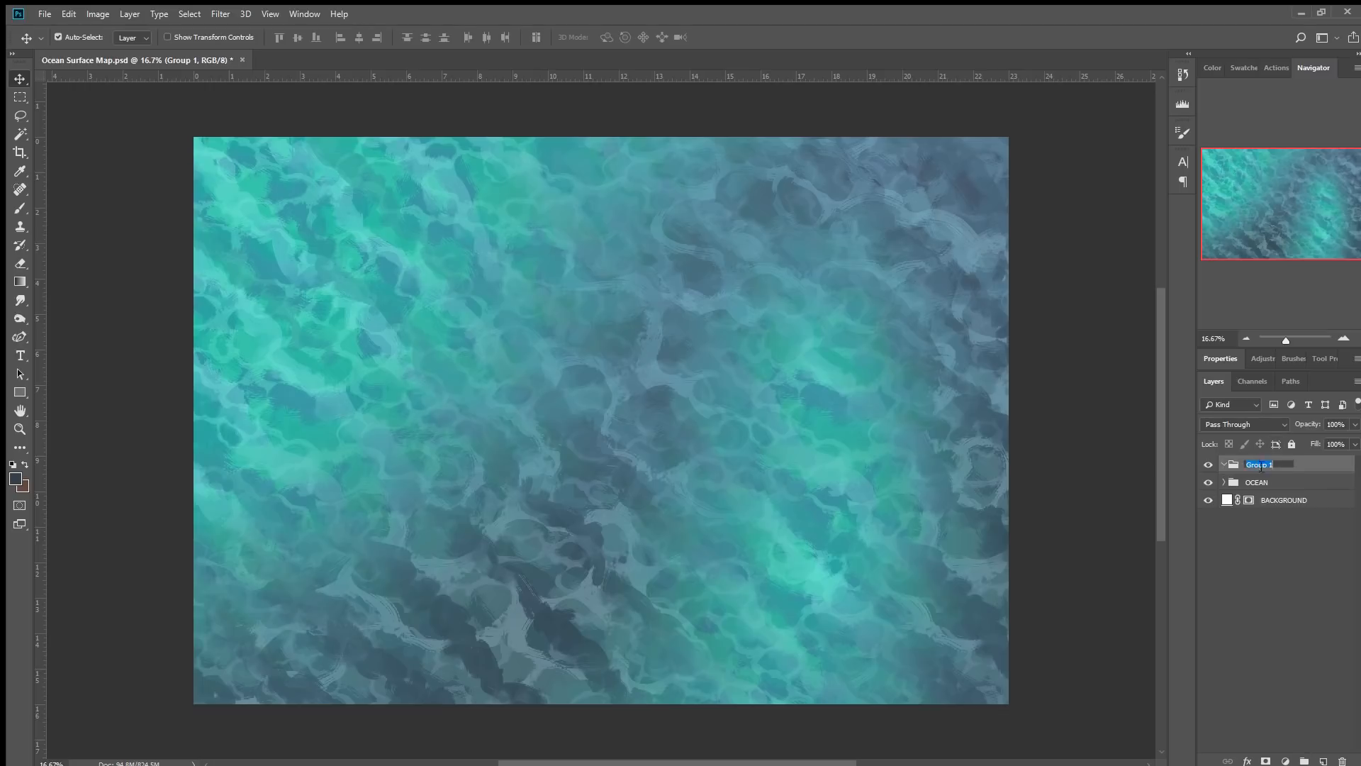
{"action": "type", "text": "ASSETS"}
{"action": "key", "text": "Return"}
Place the Bright rocks (5x10) asset flipped horizontally in the lower right part of the map.
{"action": "left_click_drag", "start_coordinate": [807, 601], "coordinate": [949, 410]}
{"action": "left_click_drag", "start_coordinate": [625, 417], "coordinate": [828, 407]}
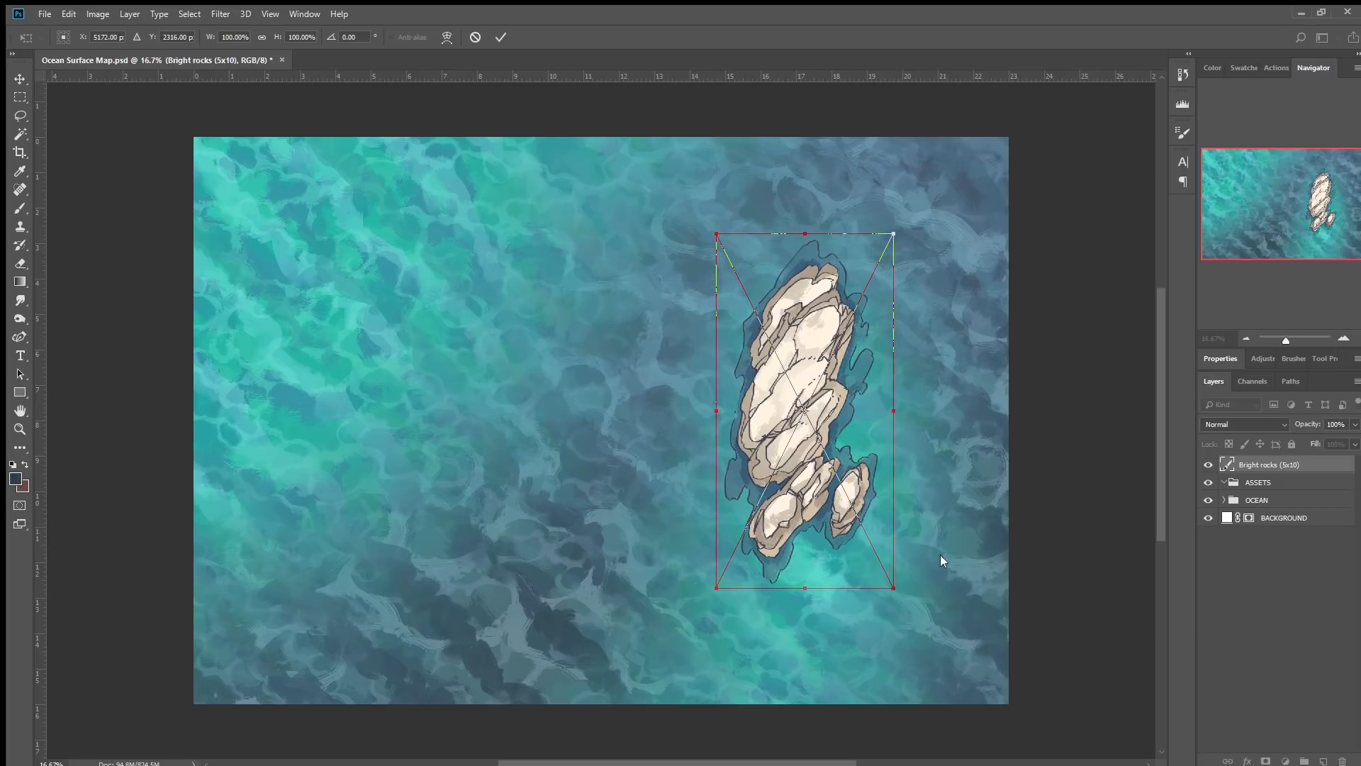
{"action": "left_click", "coordinate": [879, 559]}
{"action": "left_click_drag", "start_coordinate": [845, 387], "coordinate": [847, 442]}
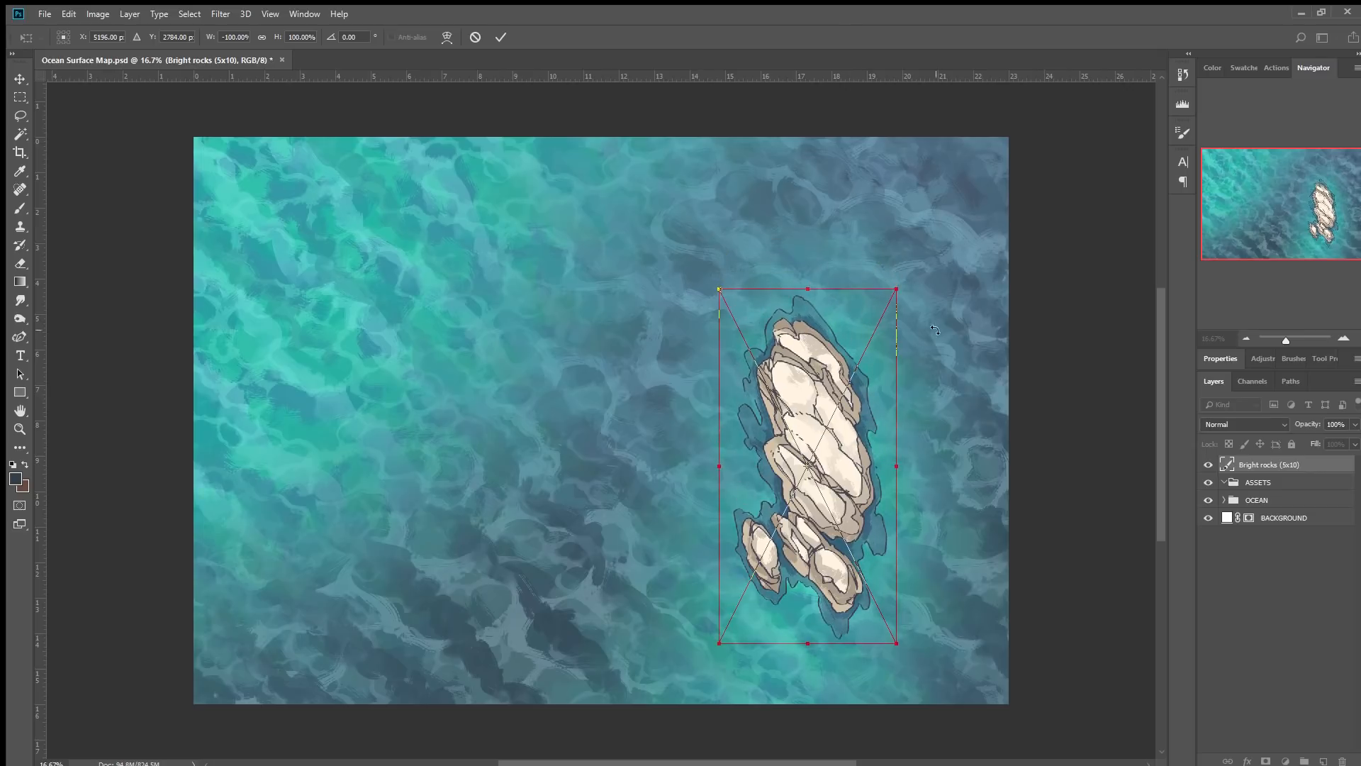
{"action": "left_click_drag", "start_coordinate": [950, 315], "coordinate": [963, 328]}
{"action": "left_click_drag", "start_coordinate": [810, 494], "coordinate": [826, 606]}
{"action": "left_click", "coordinate": [501, 36]}
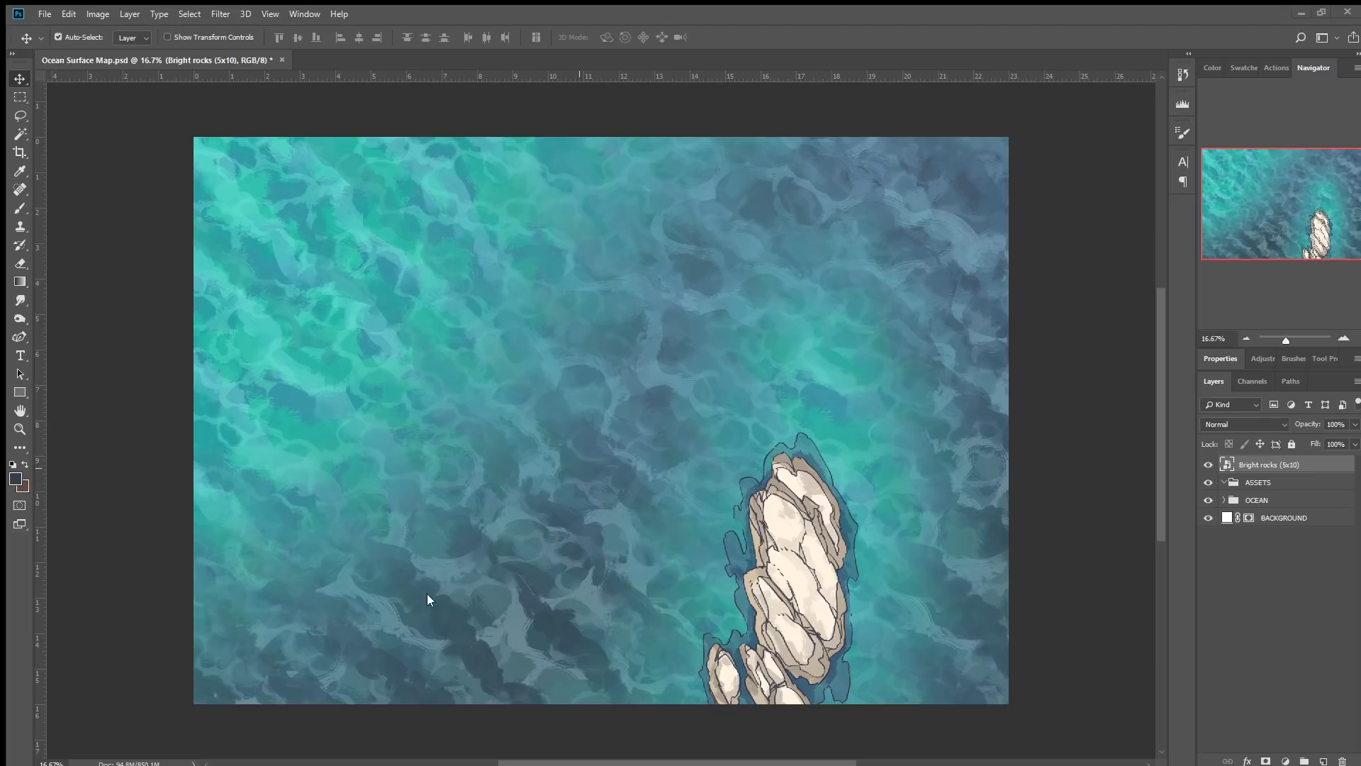
Place the Bright rocks (2x5) asset above the large rocks, flipped and rotated about -15°.
{"action": "left_click_drag", "start_coordinate": [933, 363], "coordinate": [835, 384]}
{"action": "left_click", "coordinate": [909, 530]}
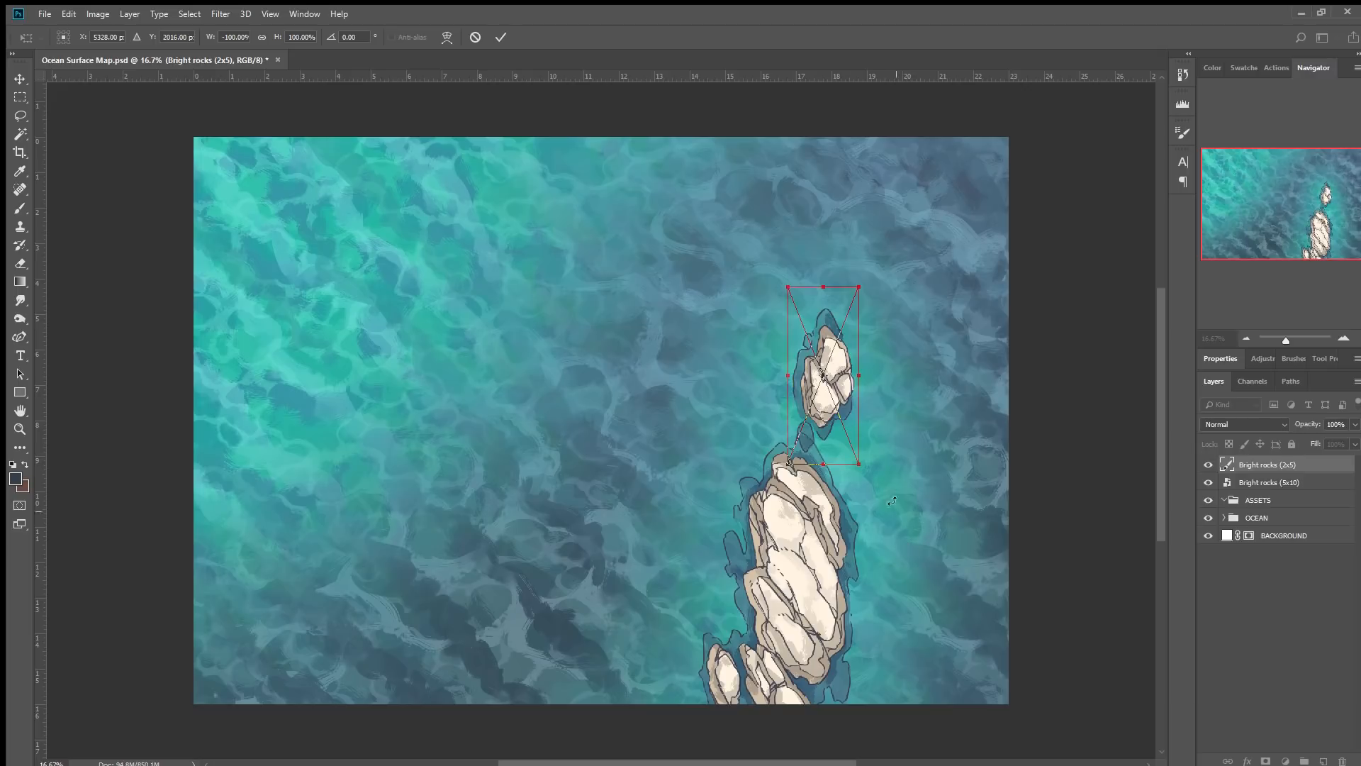
{"action": "left_click_drag", "start_coordinate": [913, 324], "coordinate": [889, 302]}
{"action": "left_click_drag", "start_coordinate": [850, 382], "coordinate": [850, 396]}
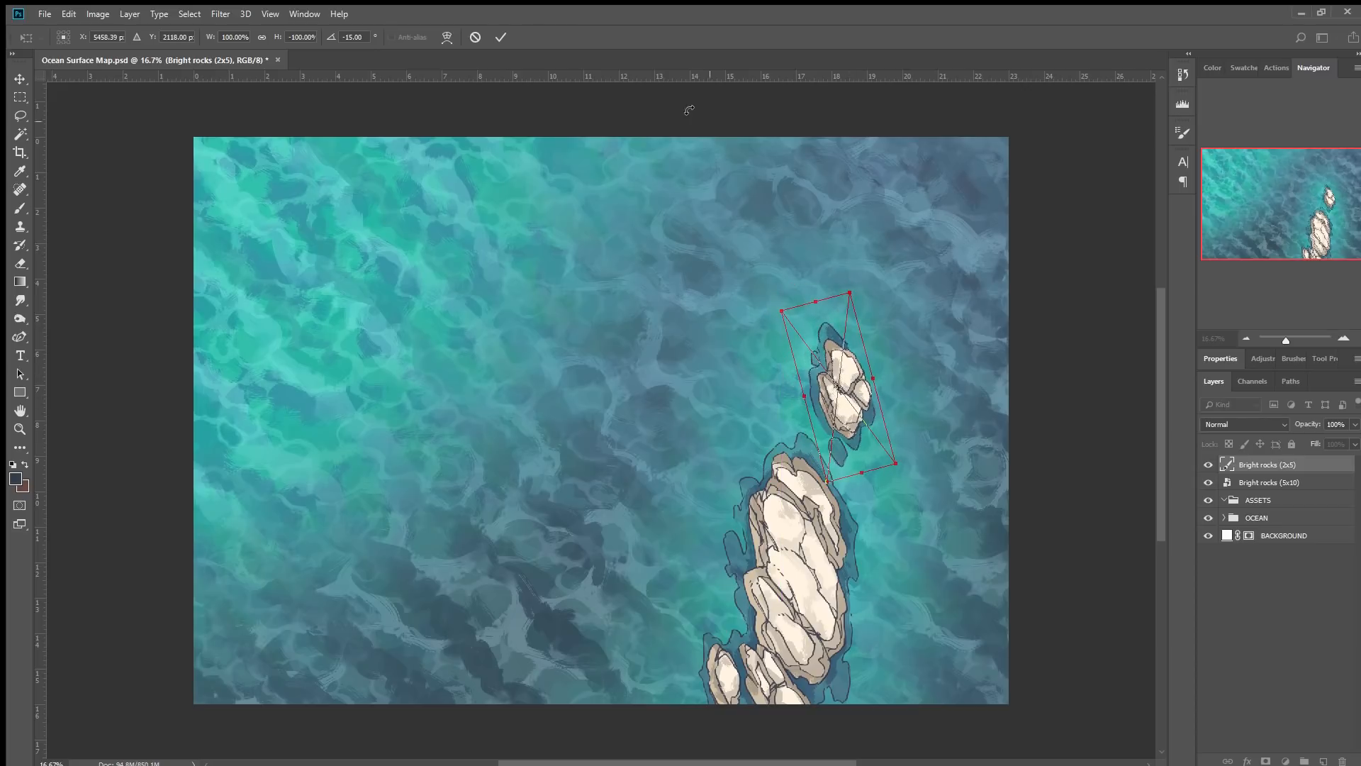
{"action": "left_click", "coordinate": [505, 36]}
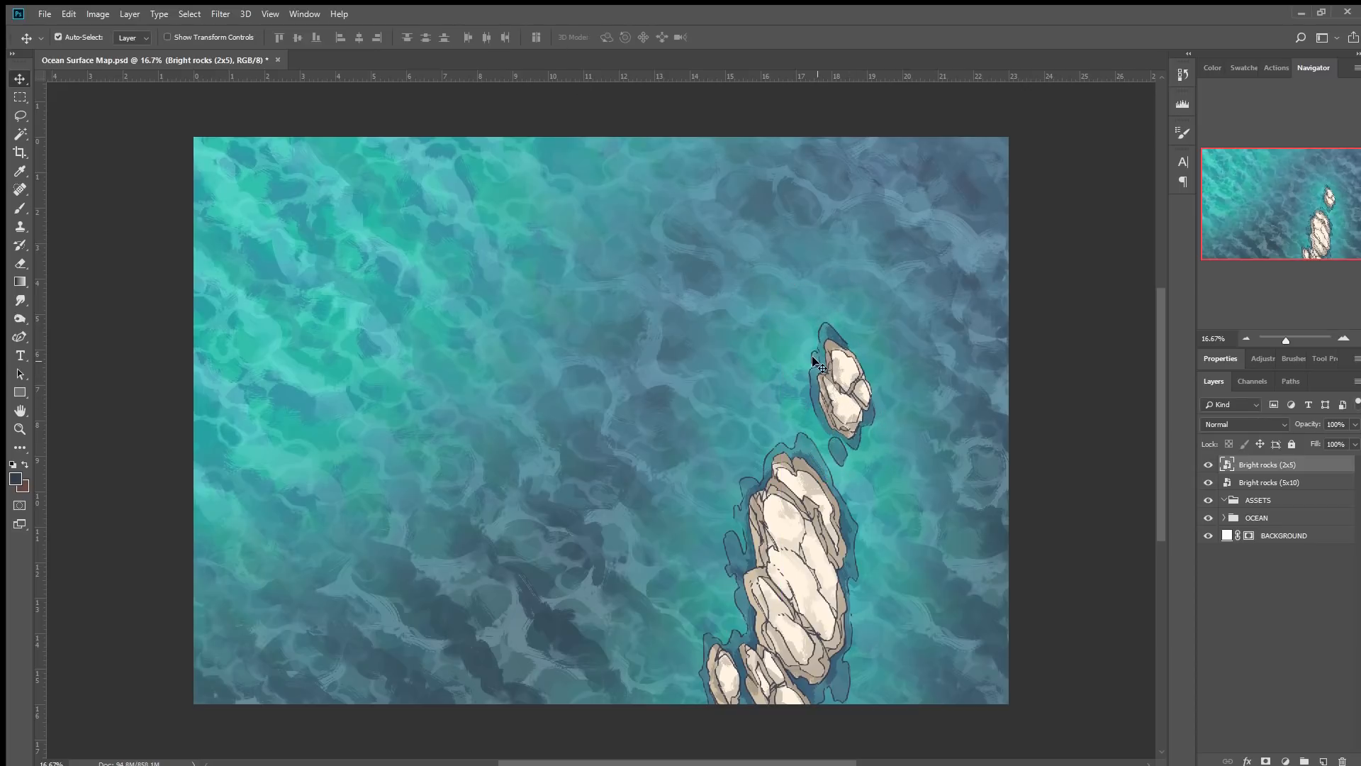
Shift the small and large rock layers slightly left.
{"action": "left_click_drag", "start_coordinate": [842, 392], "coordinate": [804, 387]}
{"action": "left_click_drag", "start_coordinate": [801, 548], "coordinate": [791, 548]}
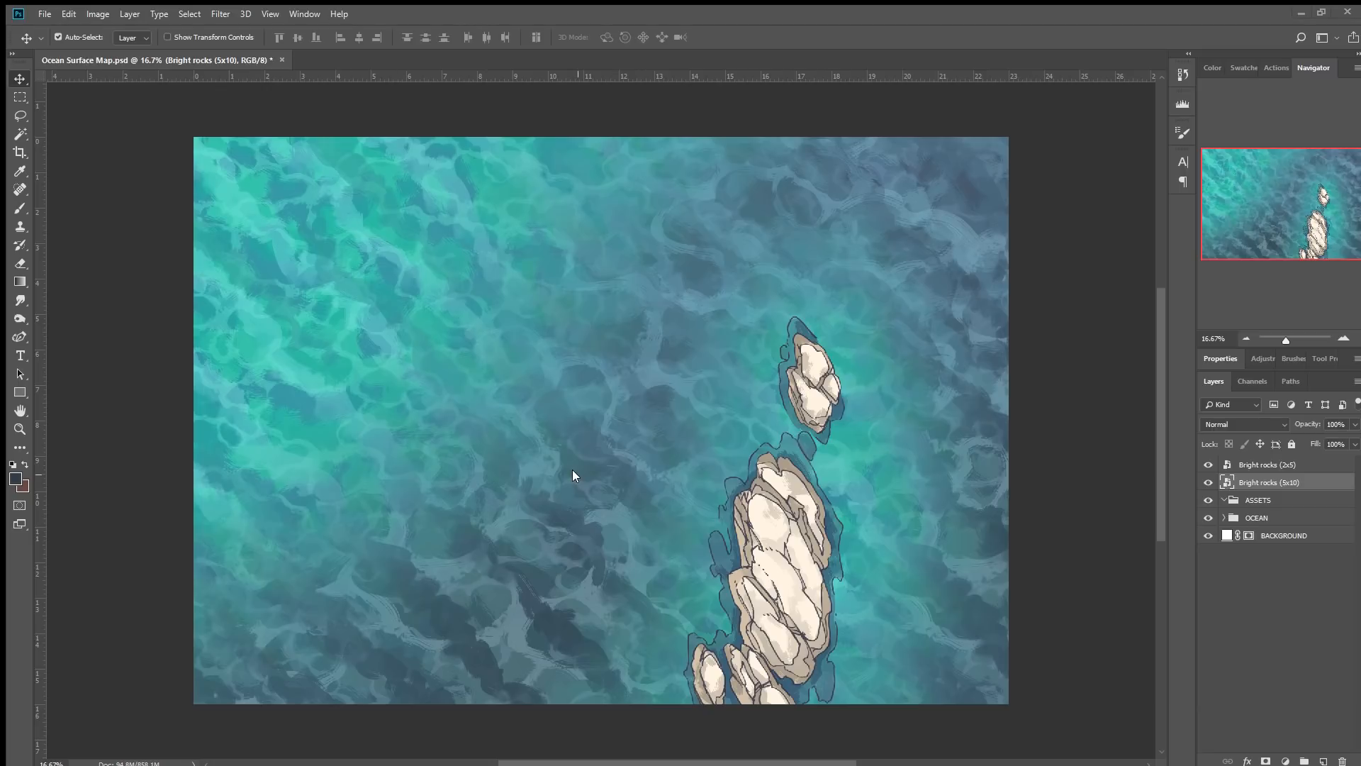
Place the Bright islet, palm tree (8x6) asset in the upper left corner of the map.
{"action": "left_click_drag", "start_coordinate": [493, 503], "coordinate": [214, 211]}
{"action": "left_click_drag", "start_coordinate": [598, 442], "coordinate": [377, 288]}
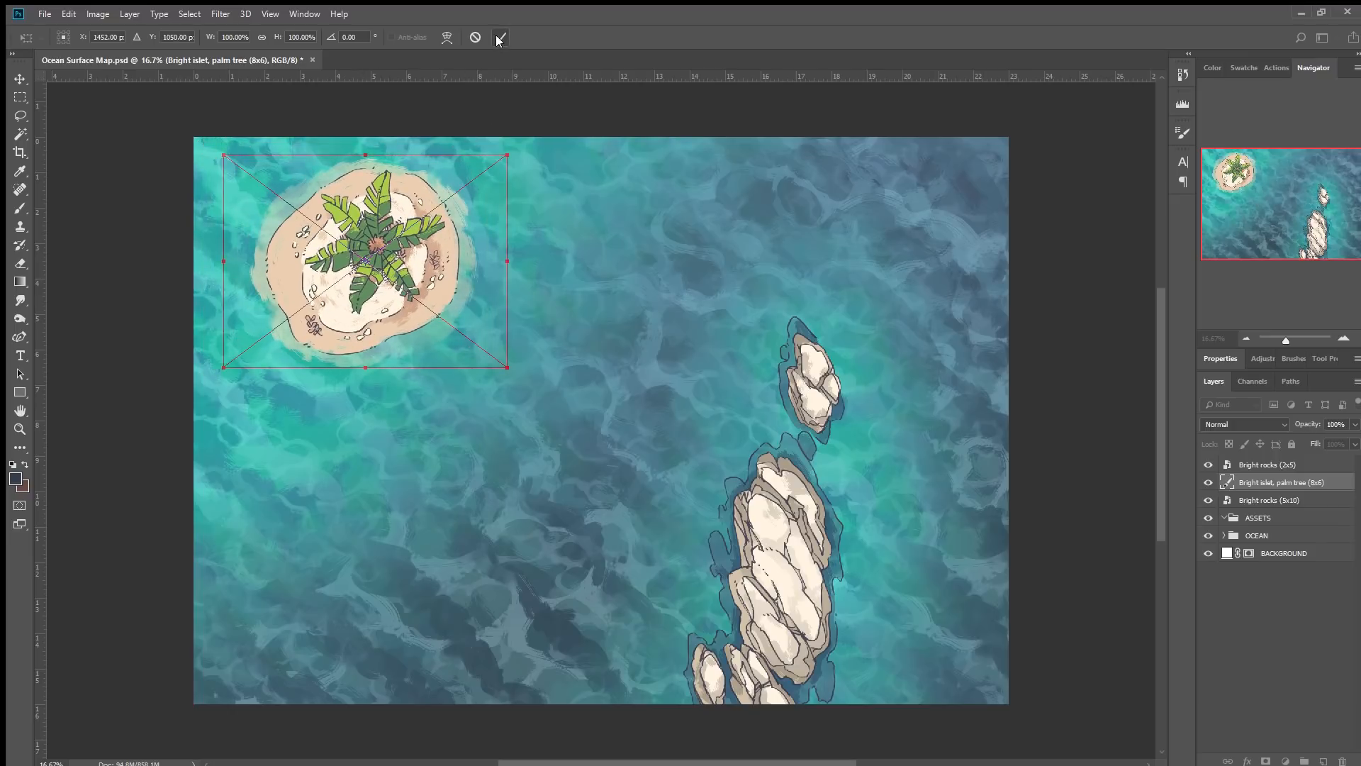
{"action": "left_click_drag", "start_coordinate": [435, 262], "coordinate": [433, 269]}
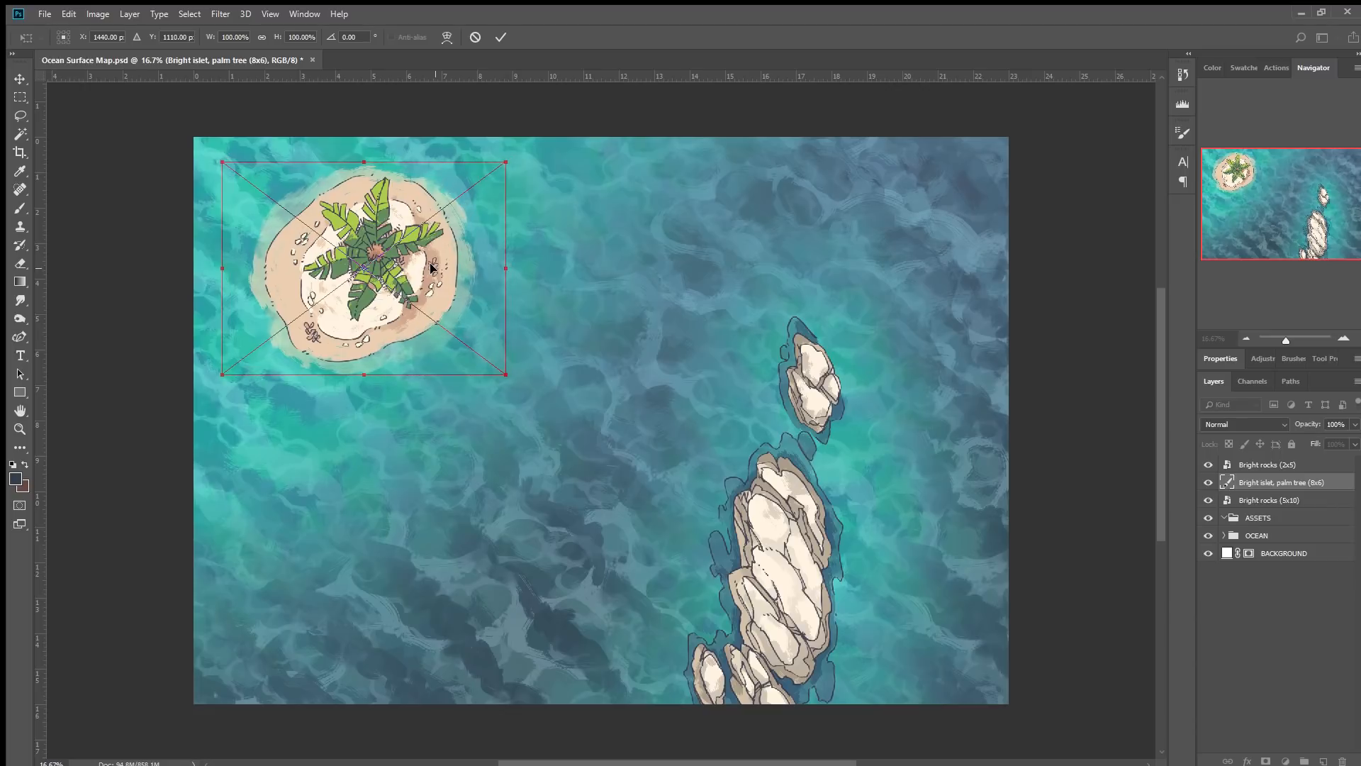
{"action": "left_click", "coordinate": [500, 37]}
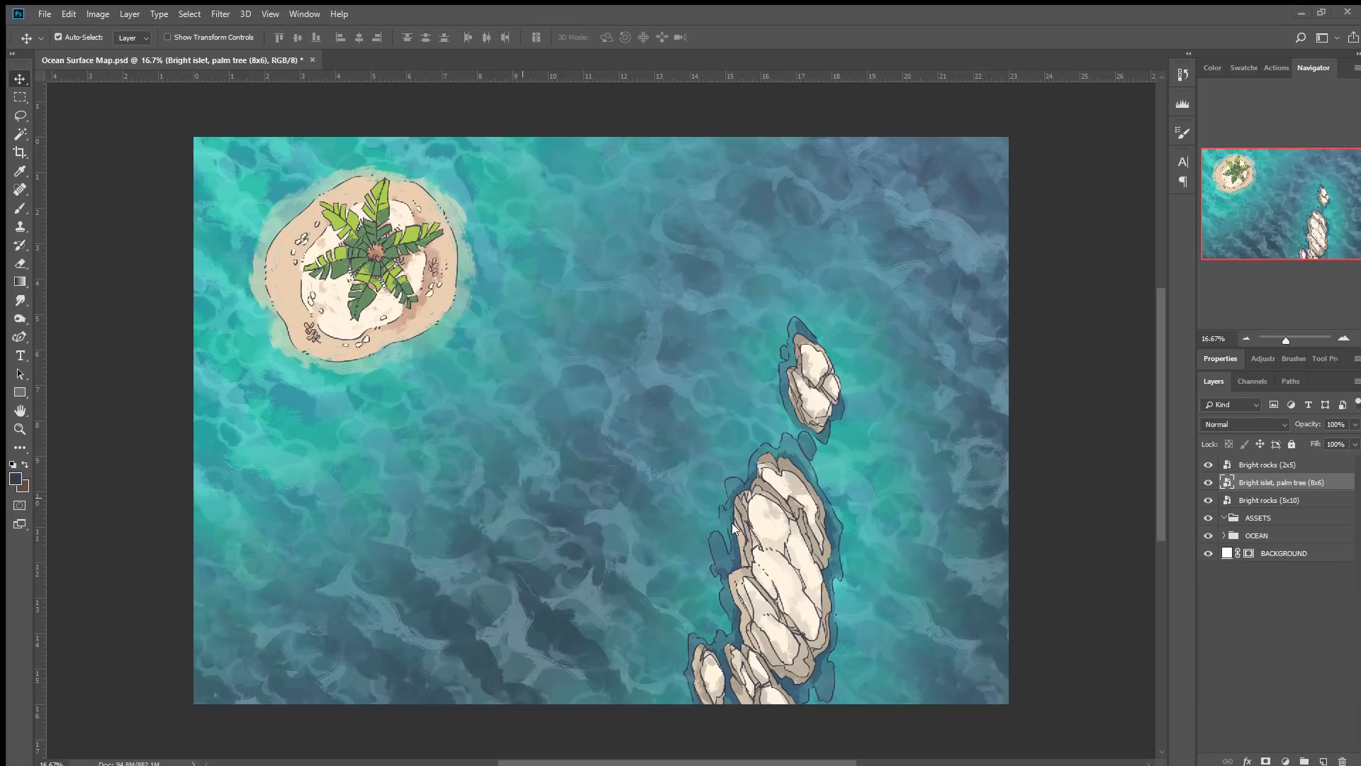
Place the Bright reef (10x3) asset rotated 105° alongside the rocks.
{"action": "key", "text": "ctrl+t"}
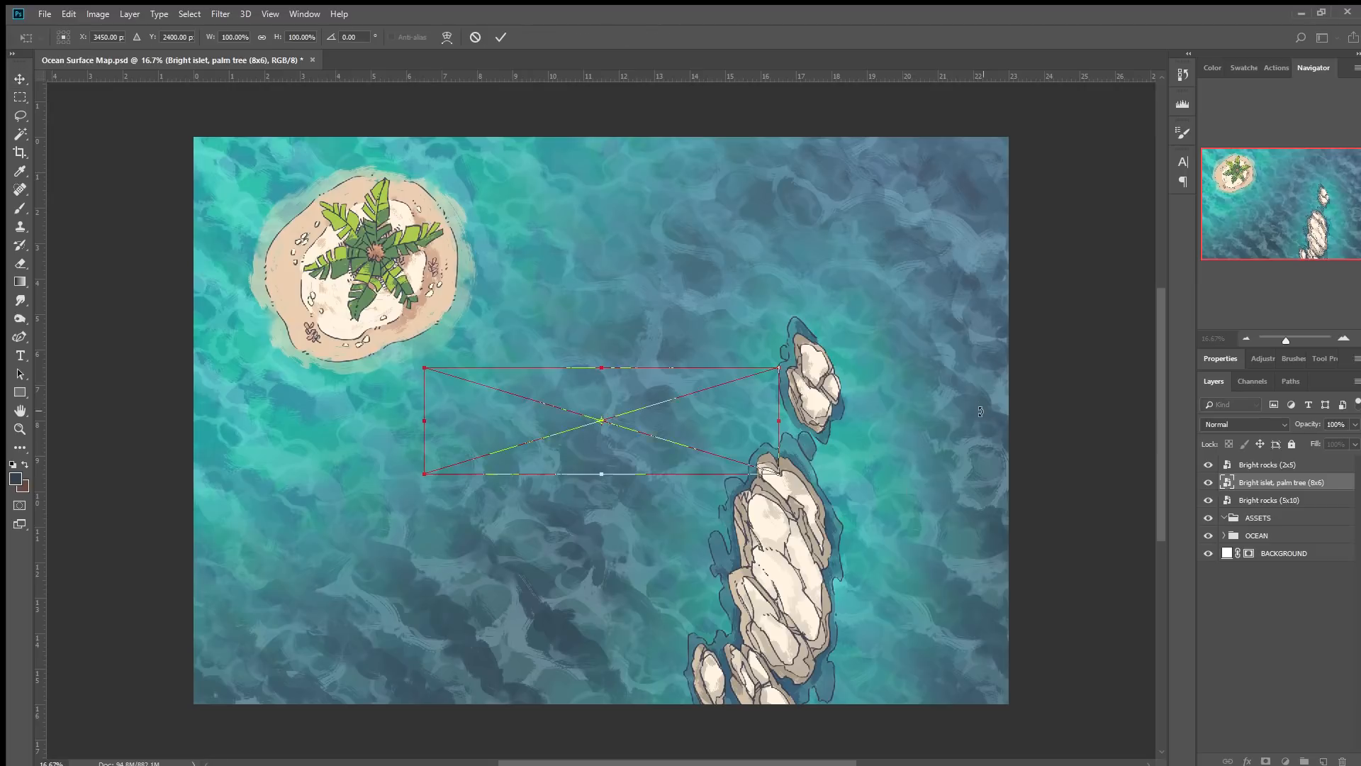
{"action": "left_click_drag", "start_coordinate": [813, 340], "coordinate": [570, 581]}
{"action": "left_click_drag", "start_coordinate": [611, 416], "coordinate": [803, 511]}
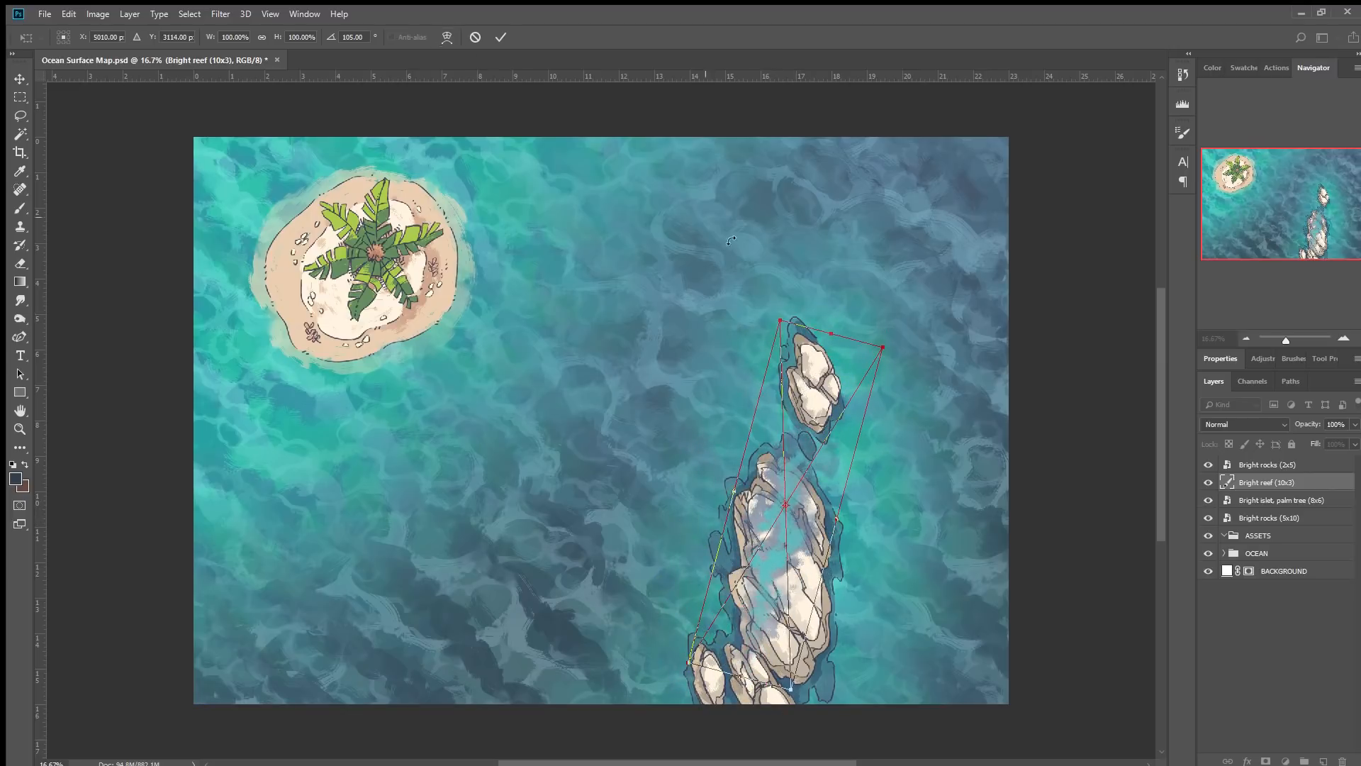
{"action": "left_click", "coordinate": [501, 37]}
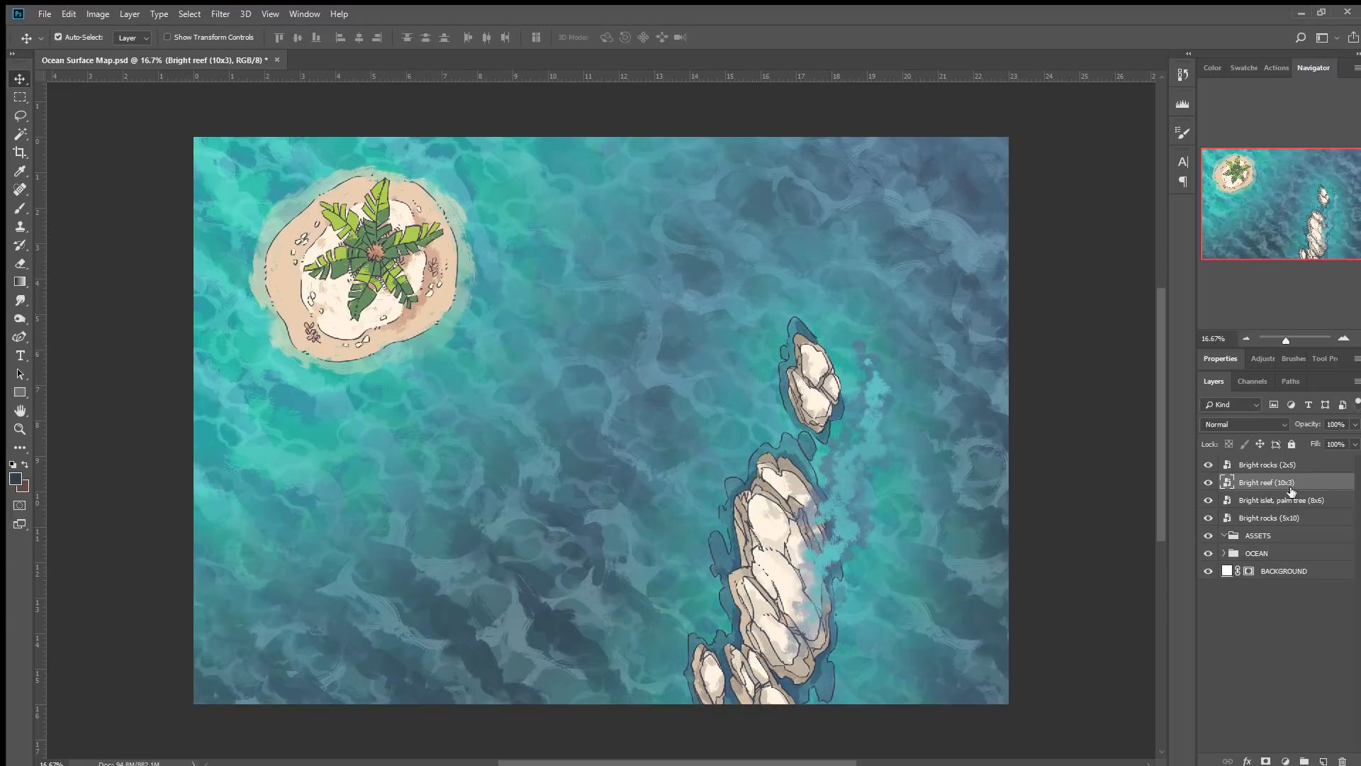
Move the Bright reef (10x3) layer below the rock layers and shift the reef slightly right.
{"action": "left_click_drag", "start_coordinate": [1267, 482], "coordinate": [1265, 528]}
{"action": "mouse_move", "coordinate": [852, 467]}
{"action": "left_mouse_down"}
{"action": "mouse_move", "coordinate": [871, 488]}
{"action": "mouse_move", "coordinate": [866, 472]}
{"action": "left_mouse_up"}
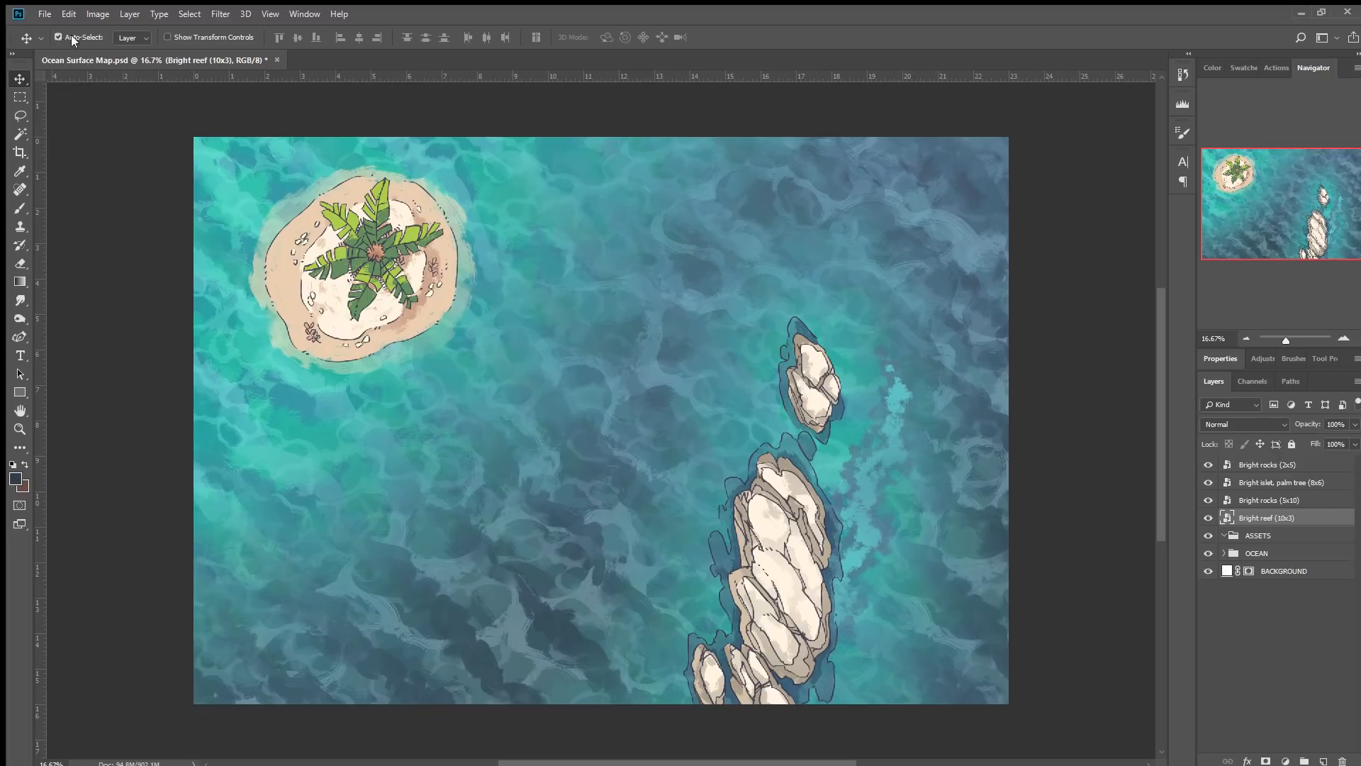
{"action": "left_click_drag", "start_coordinate": [866, 472], "coordinate": [875, 461]}
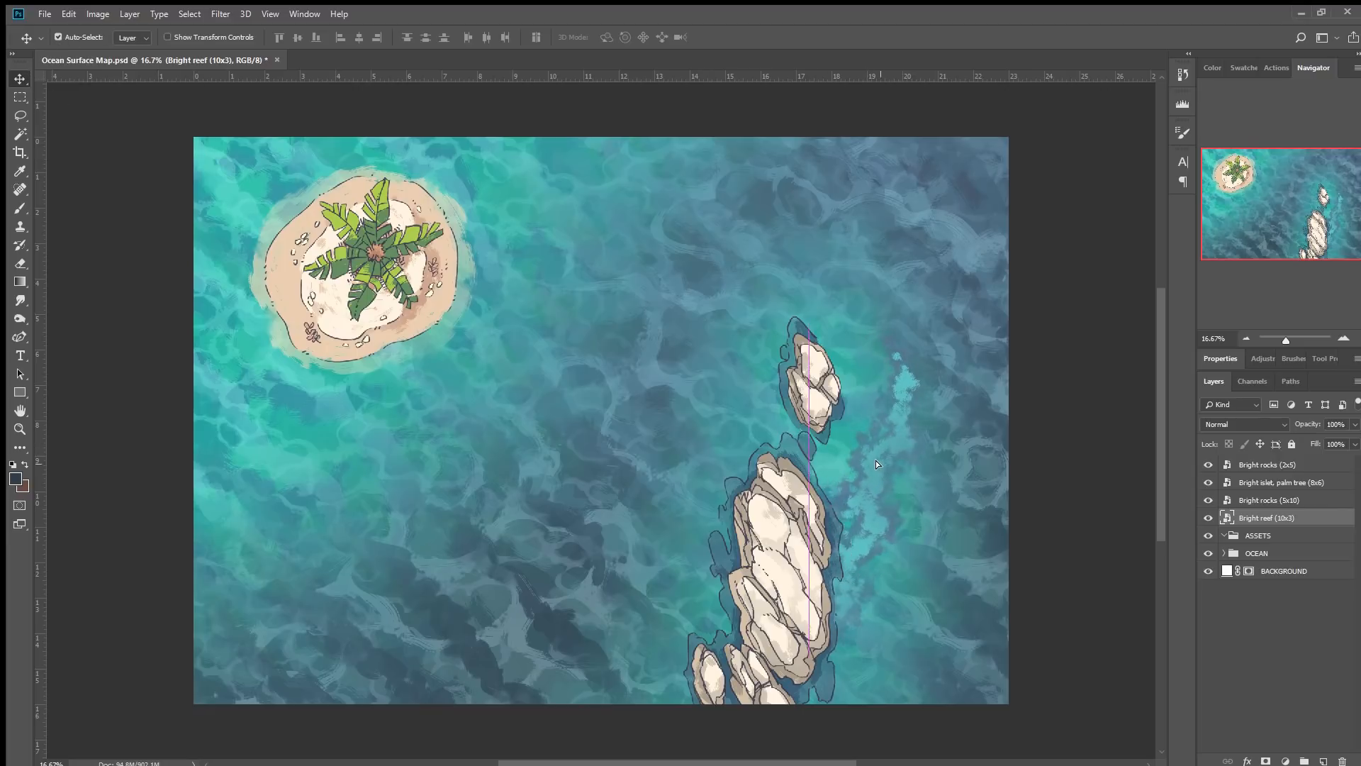
Nudge the small rocks slightly right and the large rocks slightly up.
{"action": "left_click", "coordinate": [809, 375]}
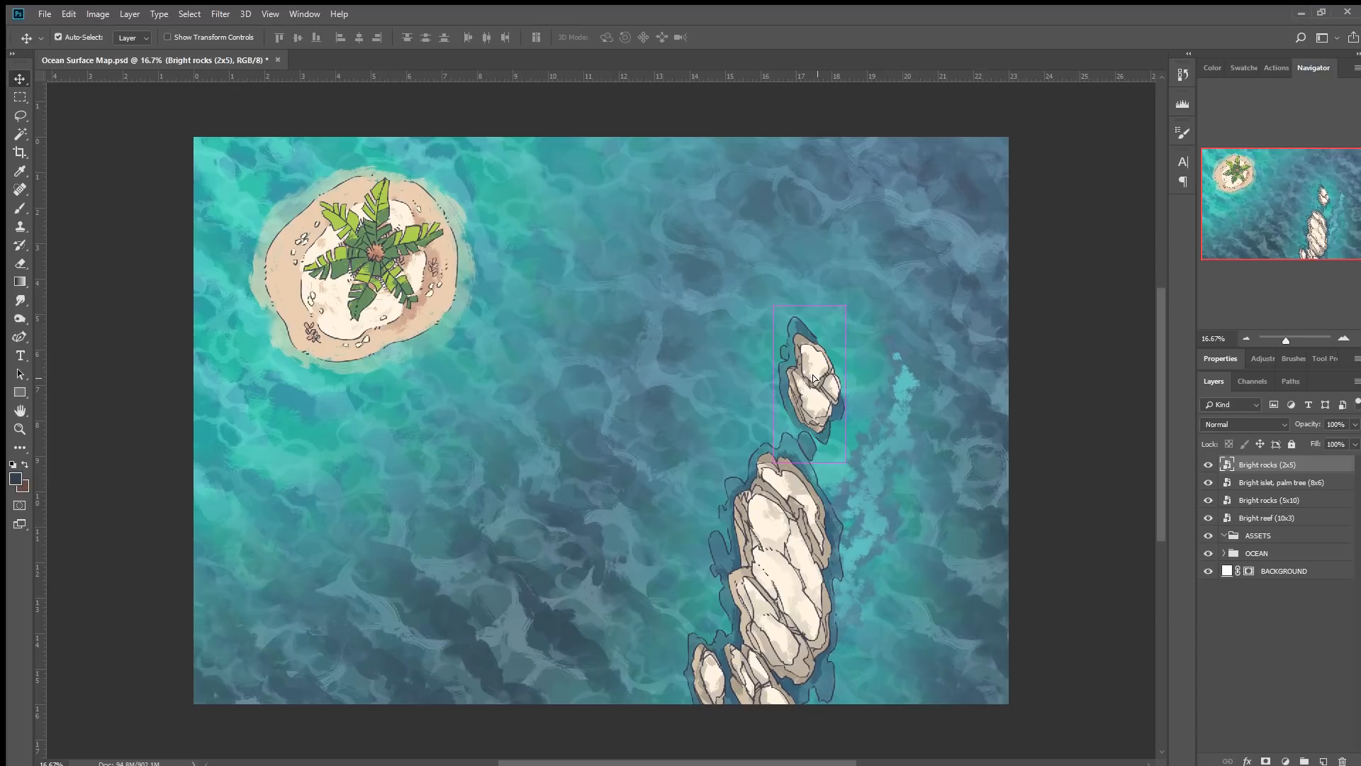
{"action": "left_click_drag", "start_coordinate": [809, 376], "coordinate": [822, 381]}
{"action": "left_click_drag", "start_coordinate": [789, 521], "coordinate": [787, 514]}
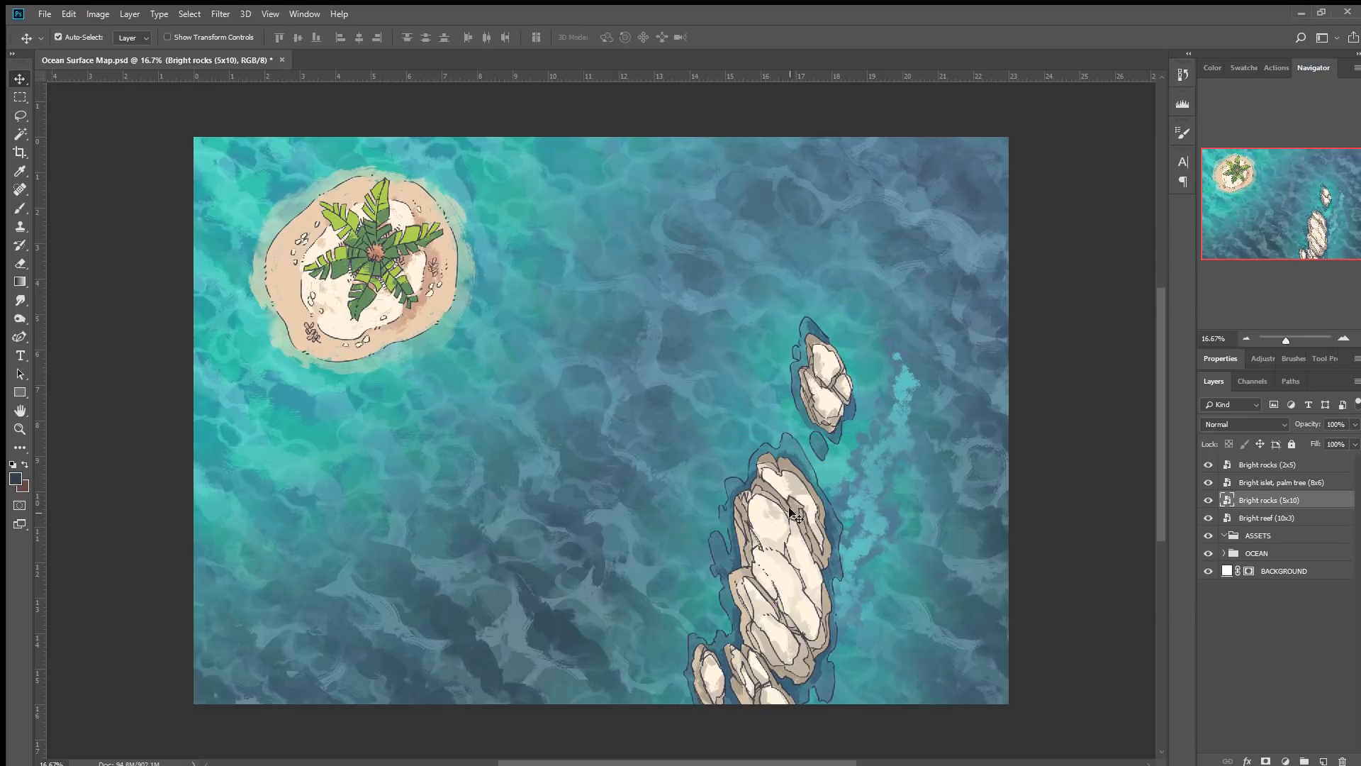
Rotate and reposition the Bright reef (10x3) so it runs east of the rocks.
{"action": "left_click", "coordinate": [869, 484]}
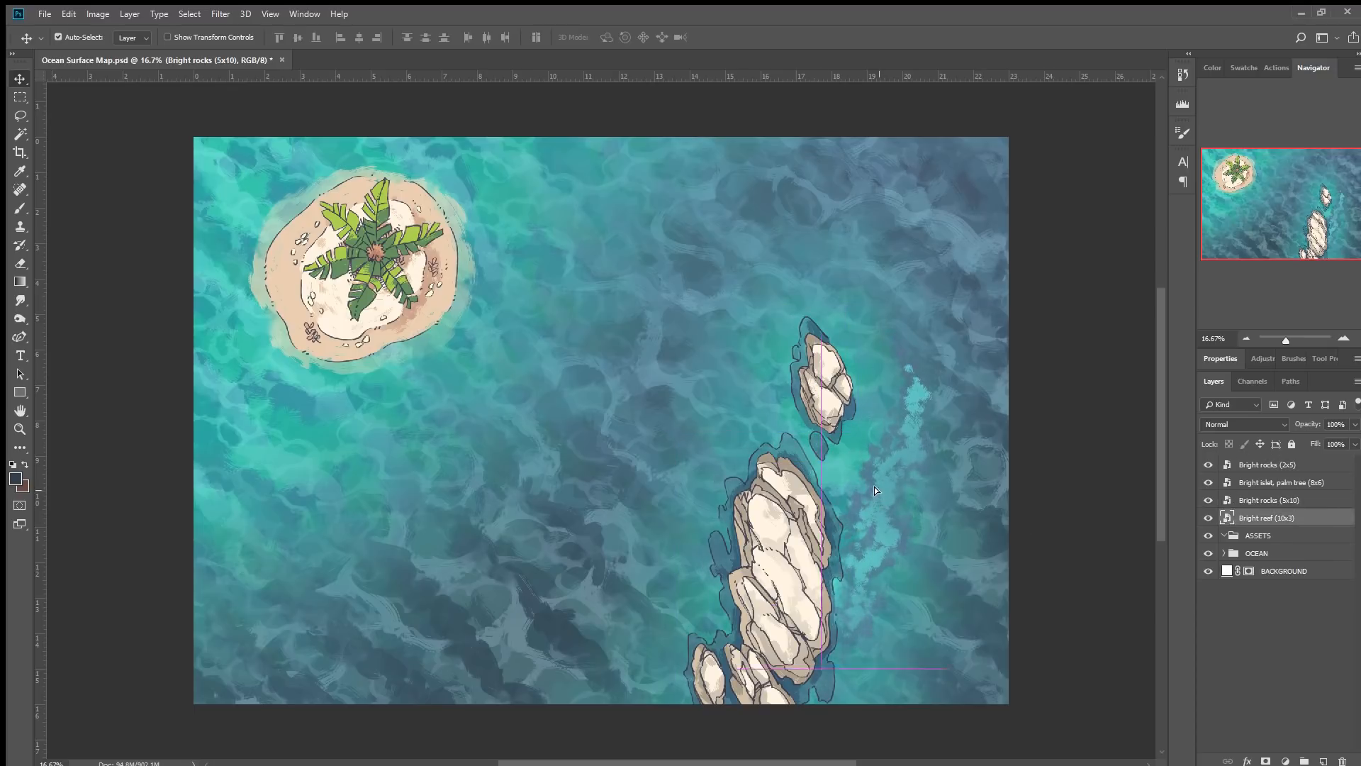
{"action": "key", "text": "ctrl+t"}
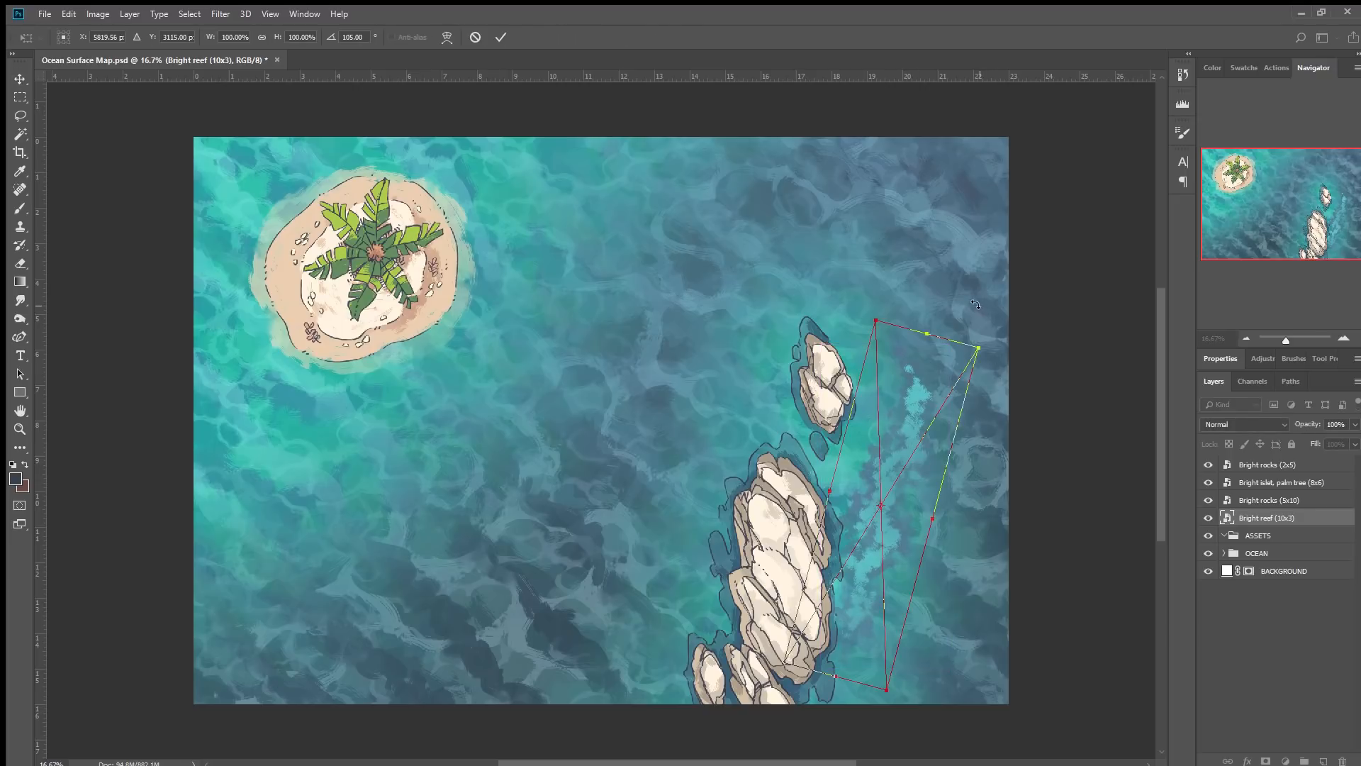
{"action": "left_click_drag", "start_coordinate": [976, 304], "coordinate": [943, 297]}
{"action": "left_click_drag", "start_coordinate": [904, 506], "coordinate": [889, 623]}
{"action": "left_click", "coordinate": [500, 36]}
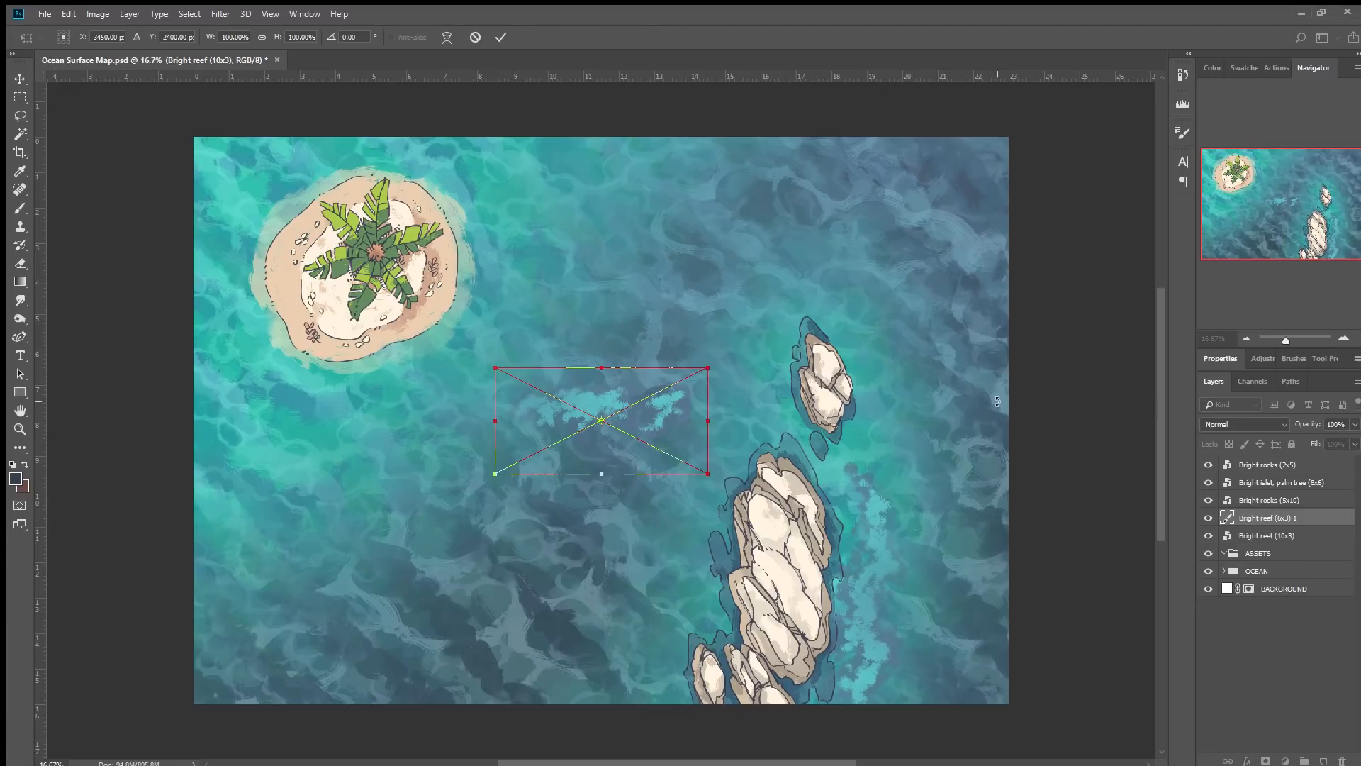
Place two Bright reef (6x3) assets and rotate the second about 75.7° beside the small rocks.
{"action": "left_click", "coordinate": [502, 36]}
{"action": "left_click", "coordinate": [502, 36]}
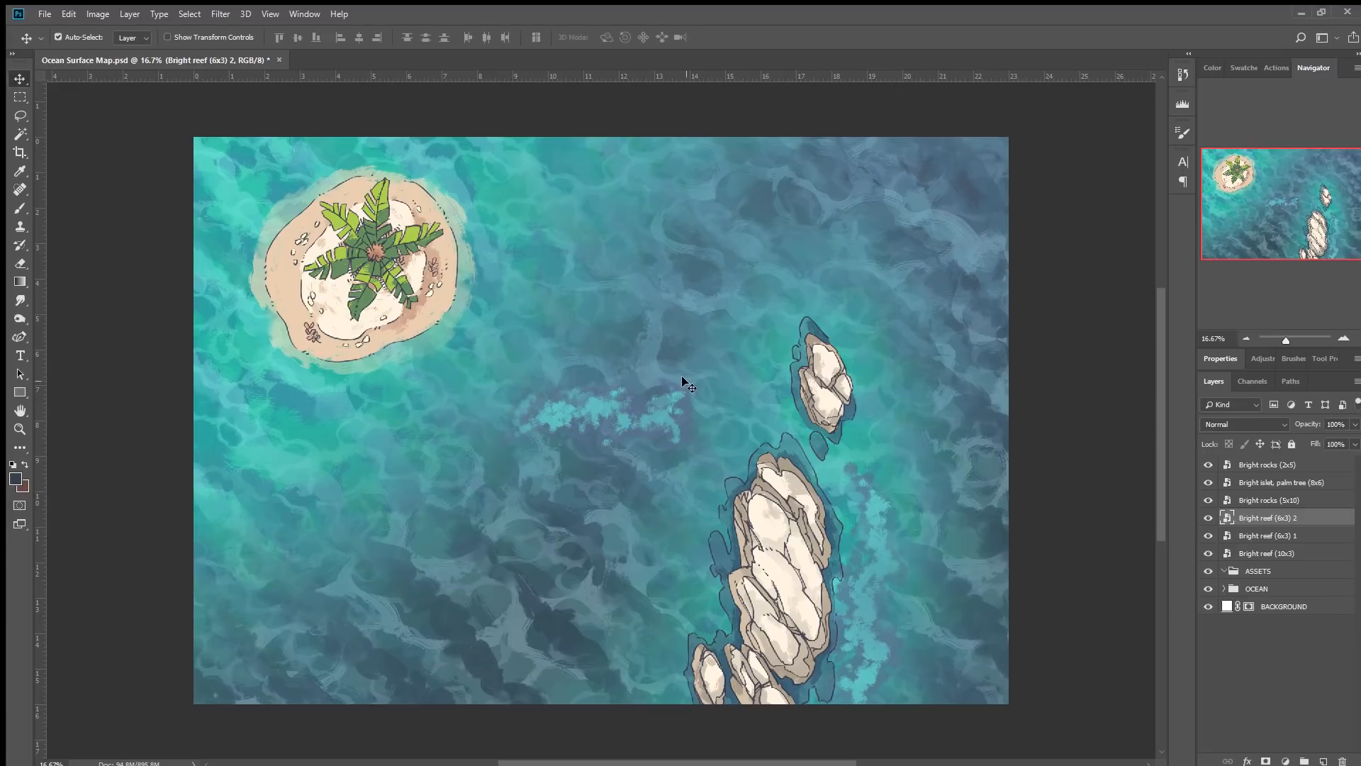
{"action": "left_click_drag", "start_coordinate": [648, 417], "coordinate": [916, 421]}
{"action": "key", "text": "ctrl+t"}
{"action": "left_click_drag", "start_coordinate": [933, 327], "coordinate": [959, 462]}
{"action": "mouse_move", "coordinate": [881, 434]}
{"action": "left_mouse_down"}
{"action": "mouse_move", "coordinate": [878, 395]}
{"action": "mouse_move", "coordinate": [877, 428]}
{"action": "mouse_move", "coordinate": [879, 414]}
{"action": "left_mouse_up"}
{"action": "left_click_drag", "start_coordinate": [940, 383], "coordinate": [939, 375]}
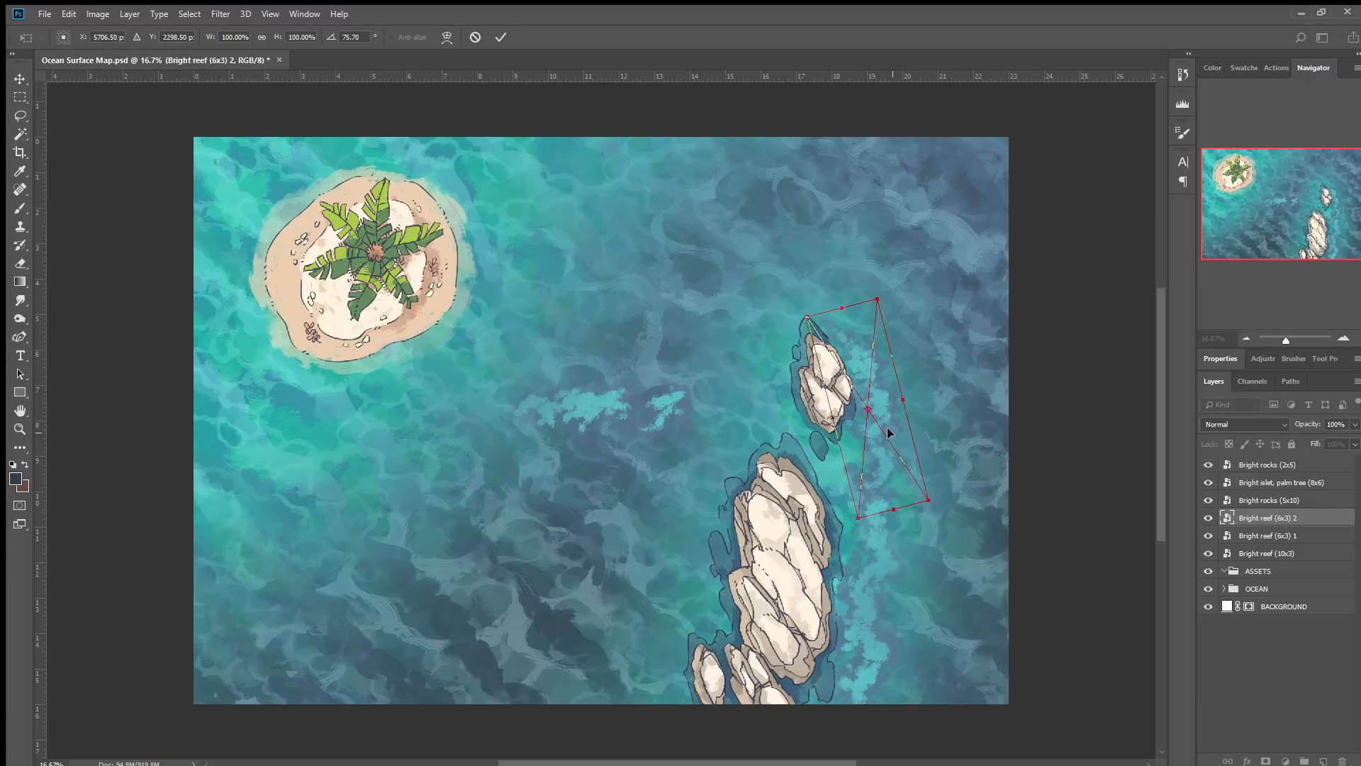
{"action": "left_click", "coordinate": [501, 37]}
Move the first Bright reef (6x3) between the rock groups and rotate it about 60°.
{"action": "left_click_drag", "start_coordinate": [607, 395], "coordinate": [734, 414]}
{"action": "key", "text": "ctrl+t"}
{"action": "left_click_drag", "start_coordinate": [853, 317], "coordinate": [663, 546]}
{"action": "left_click_drag", "start_coordinate": [740, 425], "coordinate": [772, 425]}
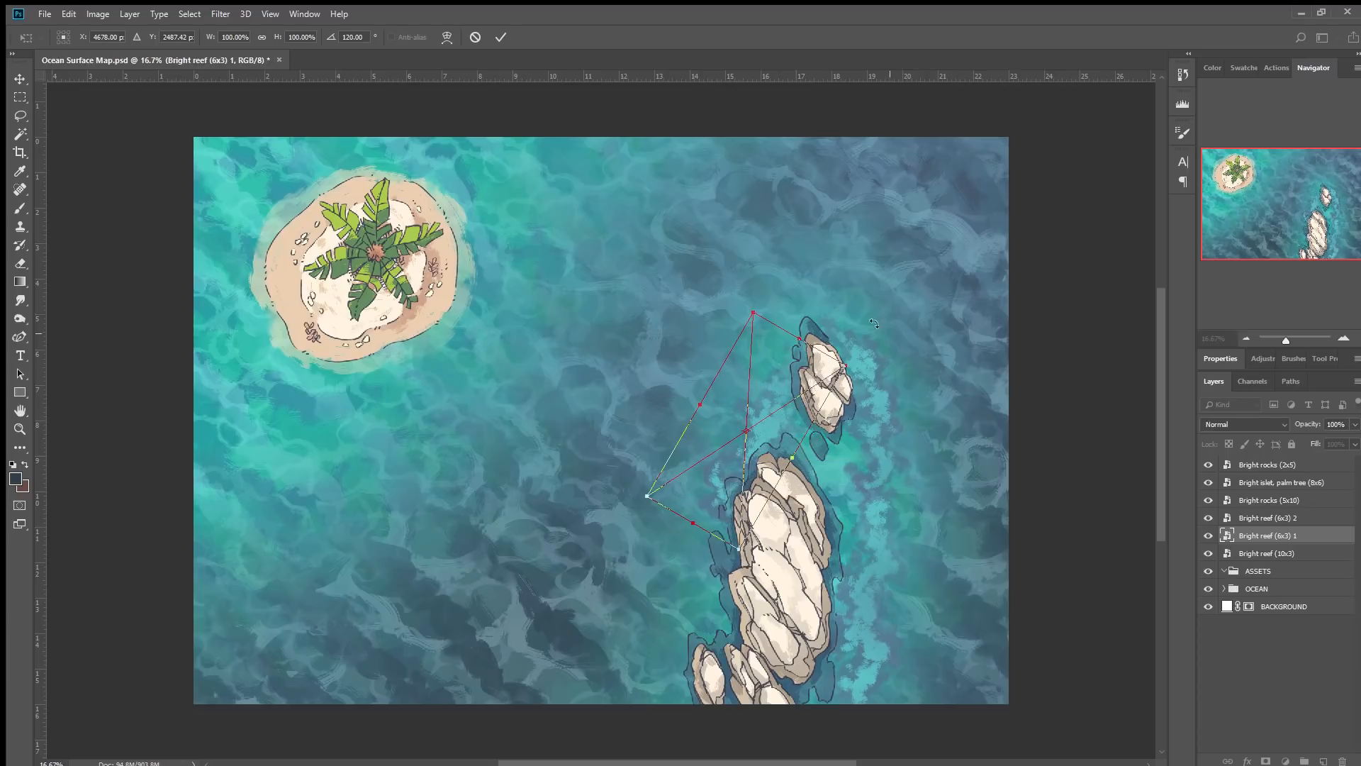
{"action": "left_click_drag", "start_coordinate": [873, 324], "coordinate": [726, 280]}
{"action": "left_click_drag", "start_coordinate": [820, 425], "coordinate": [830, 451]}
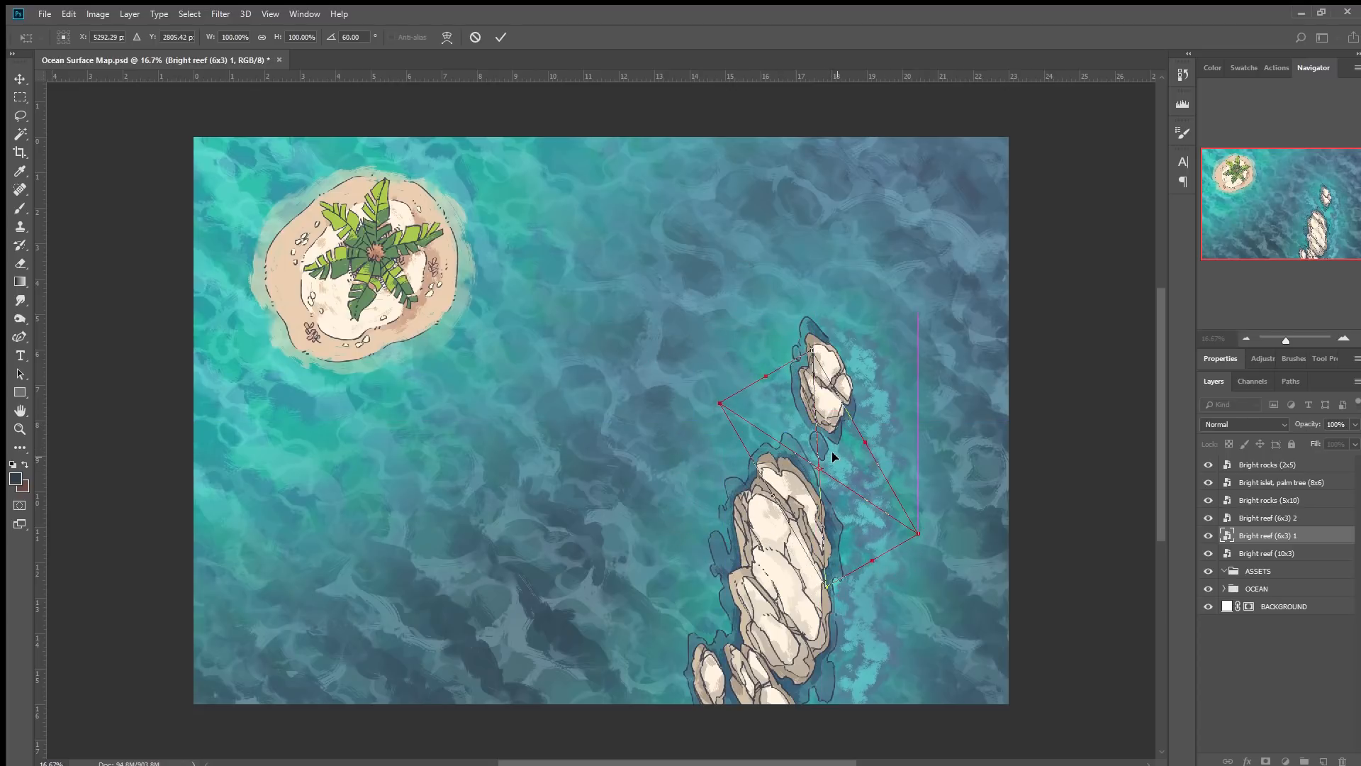
{"action": "left_click_drag", "start_coordinate": [780, 400], "coordinate": [769, 397]}
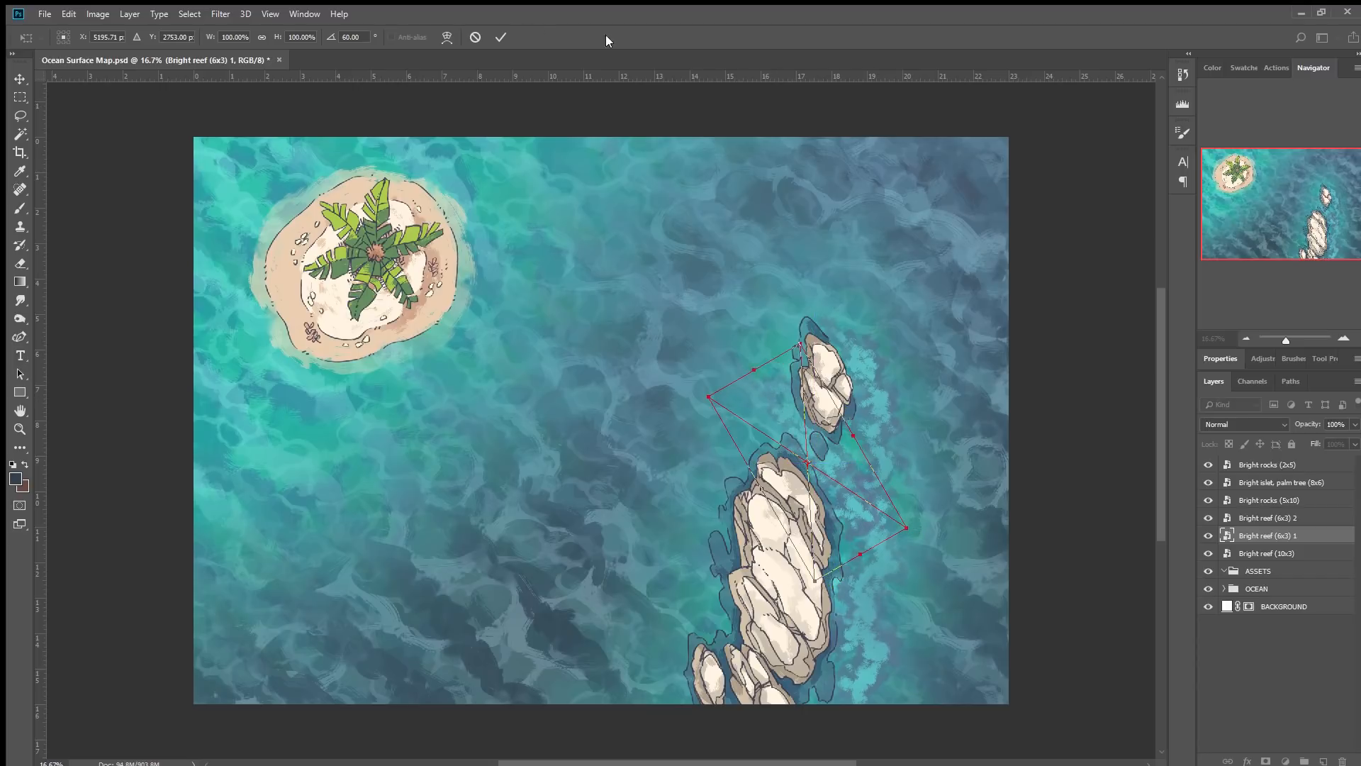
{"action": "left_click", "coordinate": [501, 37]}
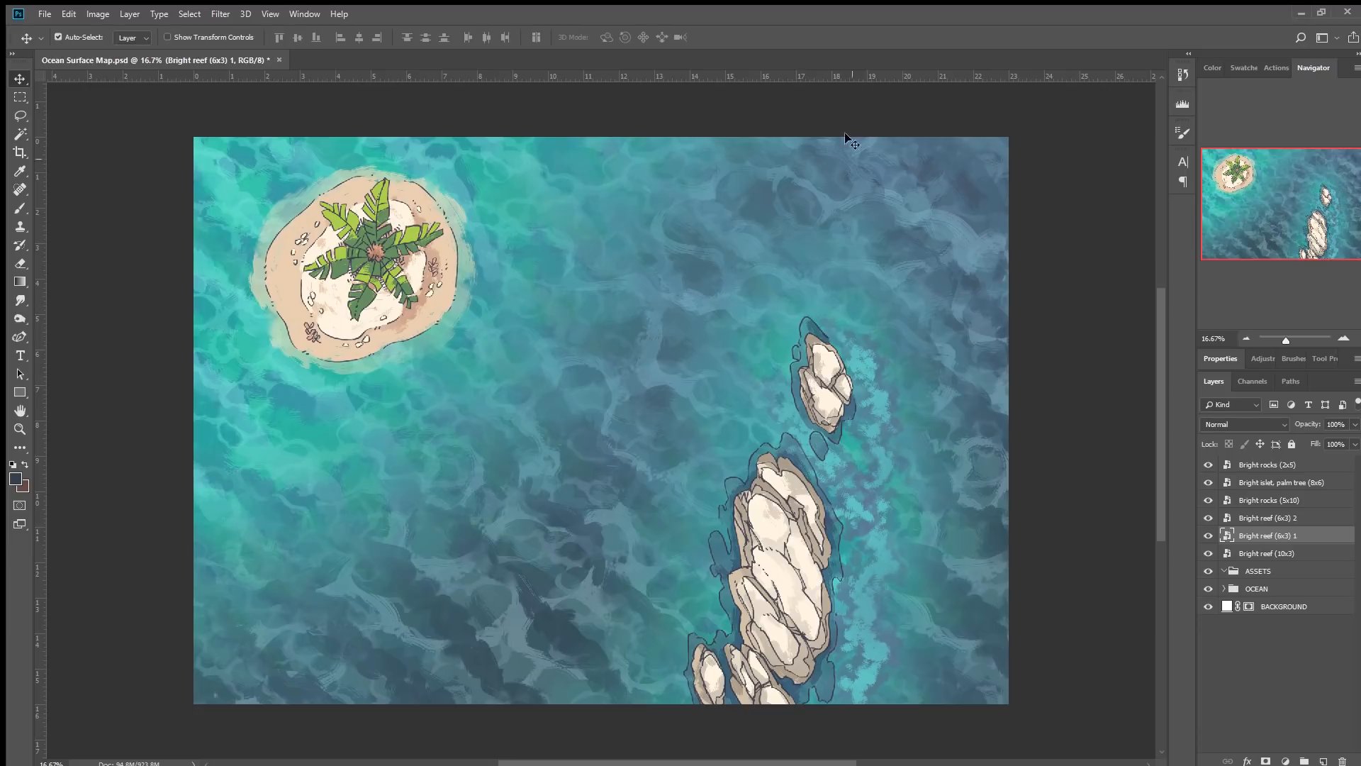
Duplicate the first 6x3 reef and move the copy to the left edge below the islet.
{"action": "key", "text": "ctrl"}
{"action": "key", "text": "ctrl"}
{"action": "left_click_drag", "start_coordinate": [815, 377], "coordinate": [237, 338]}
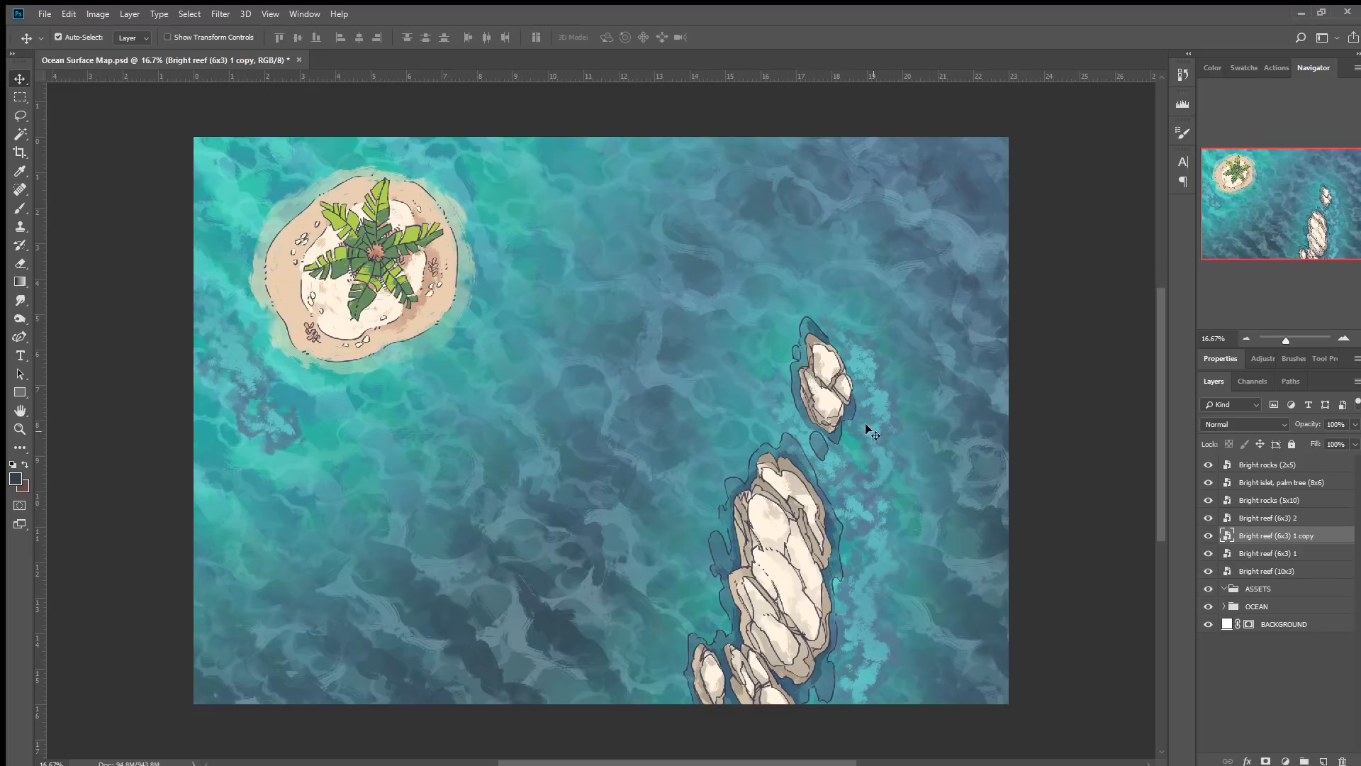
Duplicate the reef beside the small rocks and undo the duplication.
{"action": "left_click_drag", "start_coordinate": [808, 383], "coordinate": [785, 398]}
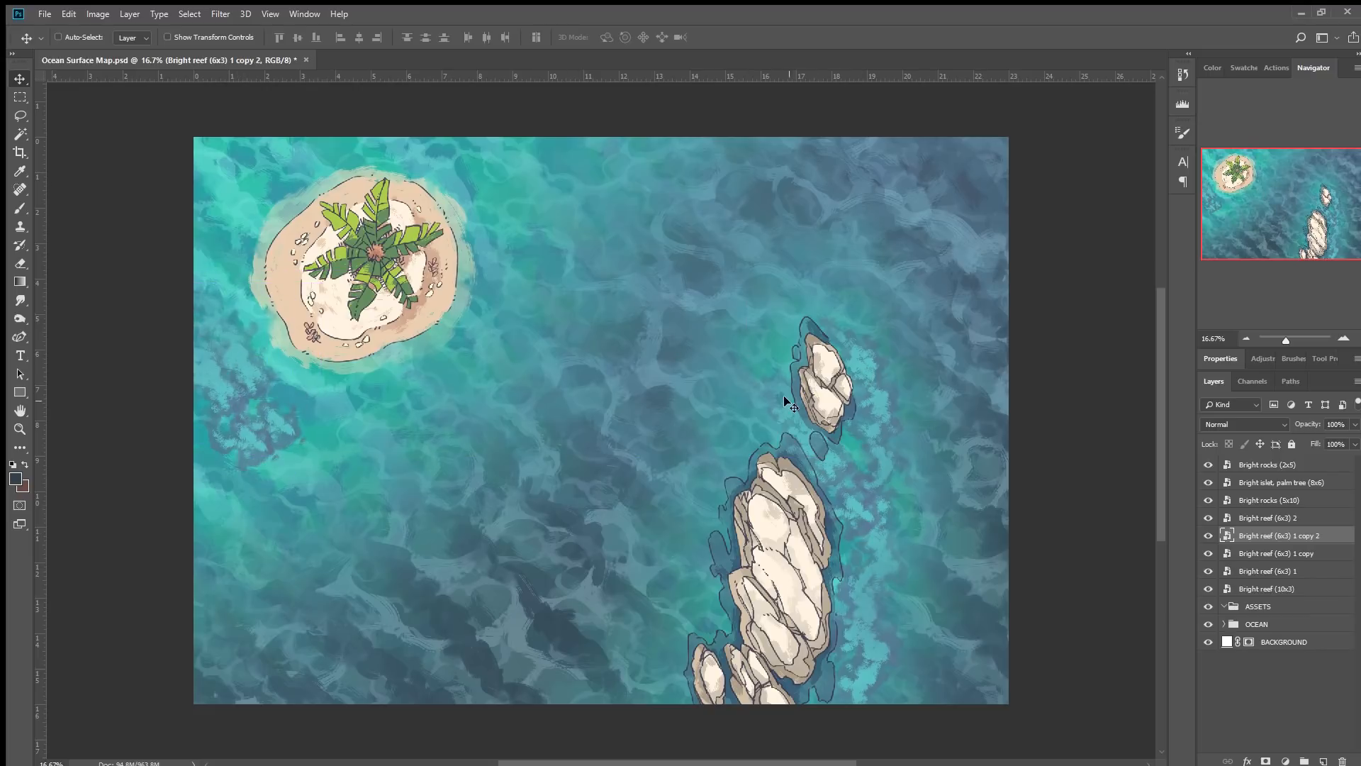
{"action": "key", "text": "ctrl+z"}
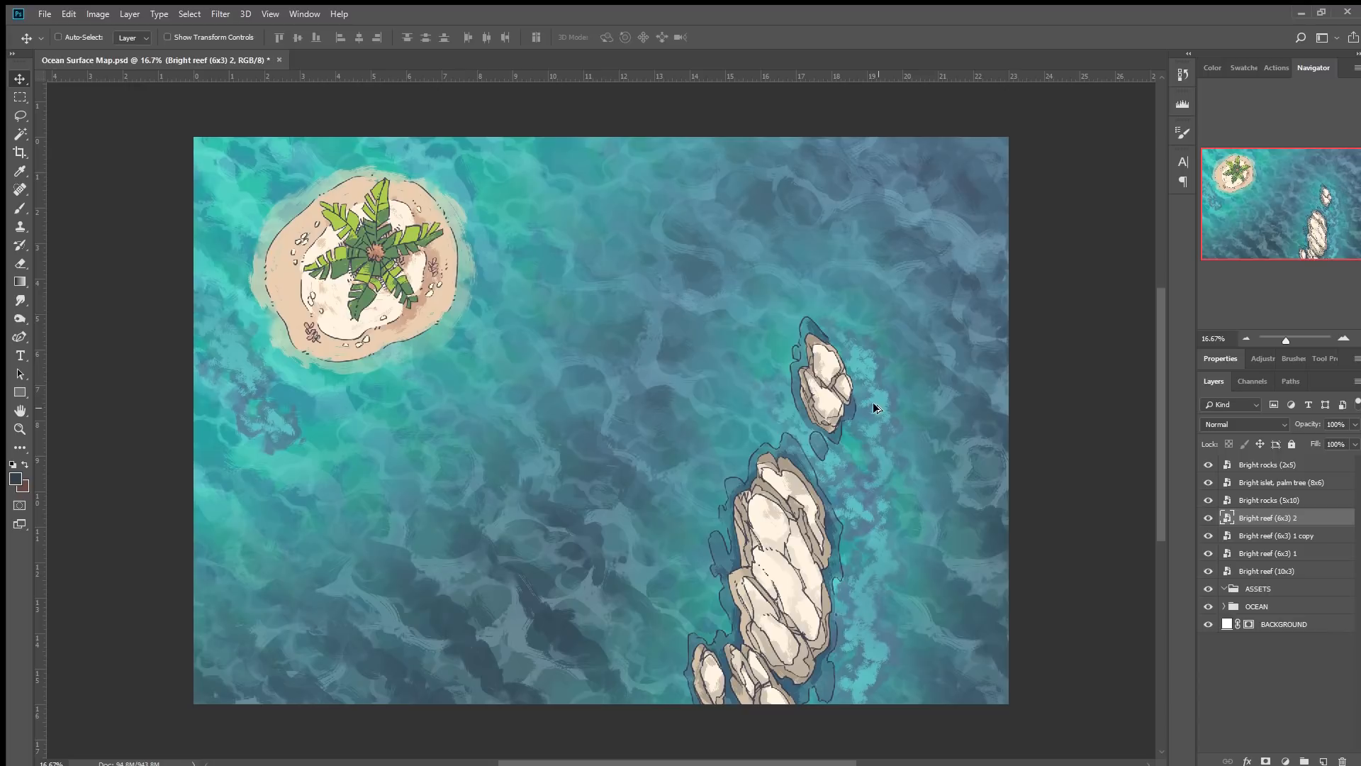
Duplicate the second 6x3 reef twice, placing the copies below the islet toward the left edge.
{"action": "key", "text": "ctrl+j"}
{"action": "key", "text": "ctrl+t"}
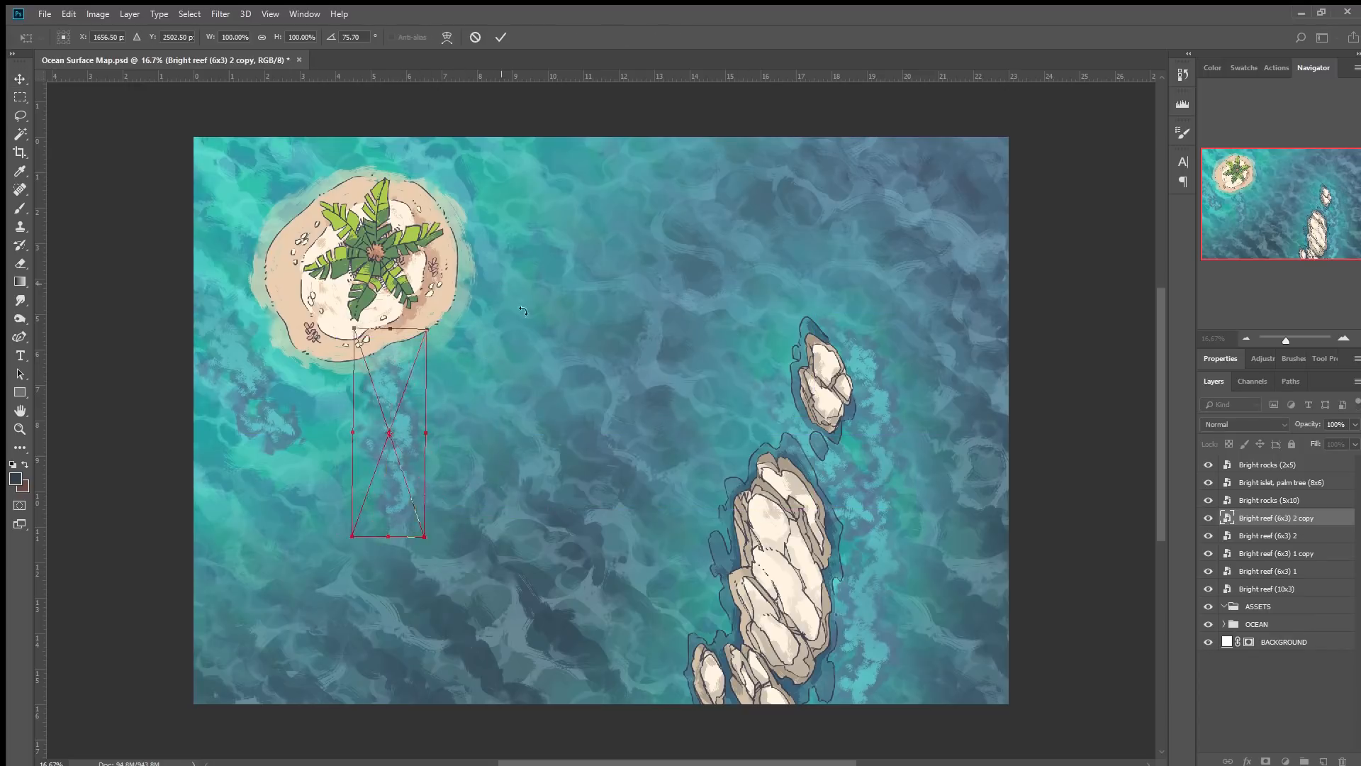
{"action": "left_click_drag", "start_coordinate": [522, 310], "coordinate": [540, 533]}
{"action": "key", "text": "Return"}
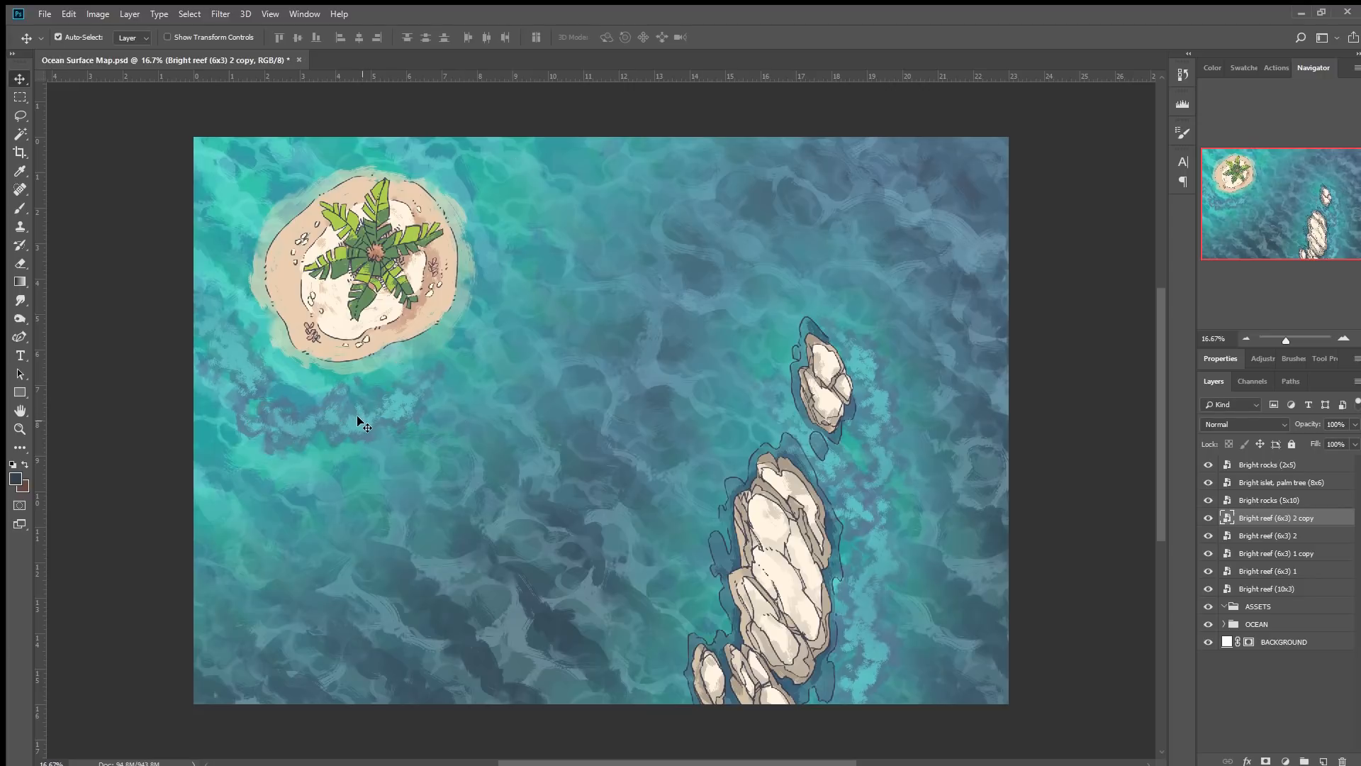
{"action": "left_click_drag", "start_coordinate": [355, 426], "coordinate": [270, 506]}
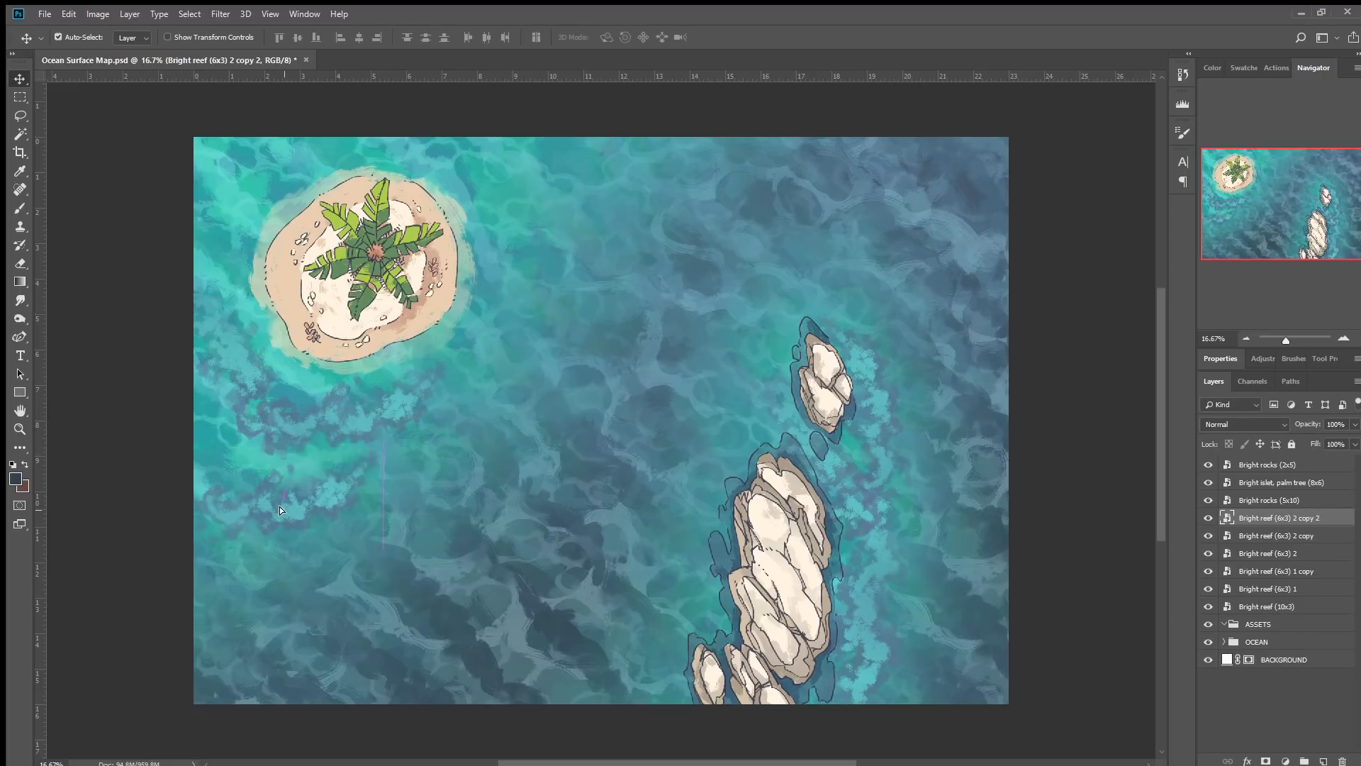
Rotate the latest 6x3 reef copy below the islet to about 174°.
{"action": "key", "text": "ctrl+t"}
{"action": "left_click_drag", "start_coordinate": [418, 400], "coordinate": [375, 450]}
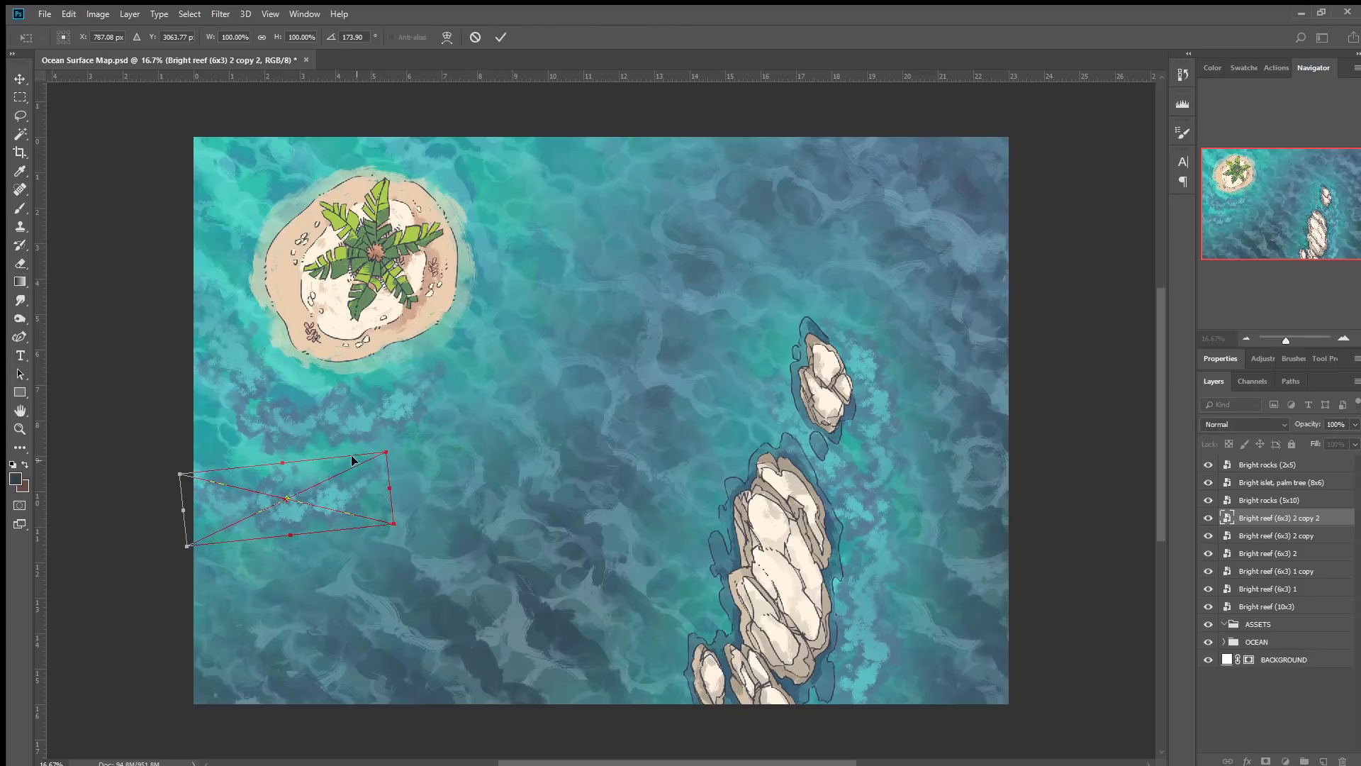
{"action": "left_click", "coordinate": [500, 37]}
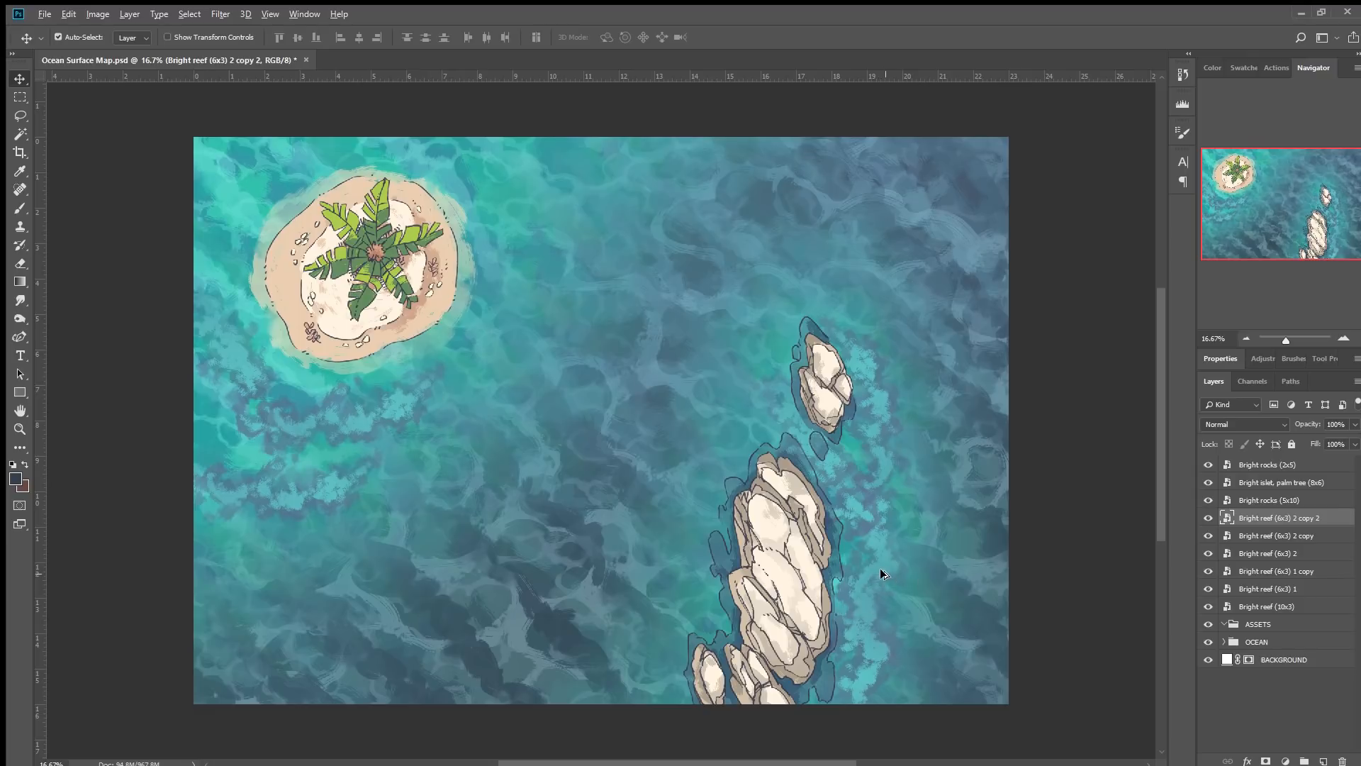
Duplicate the 10x3 reef, place the copy near the top centre right of the islet and rotate it slightly.
{"action": "left_click_drag", "start_coordinate": [885, 576], "coordinate": [595, 280]}
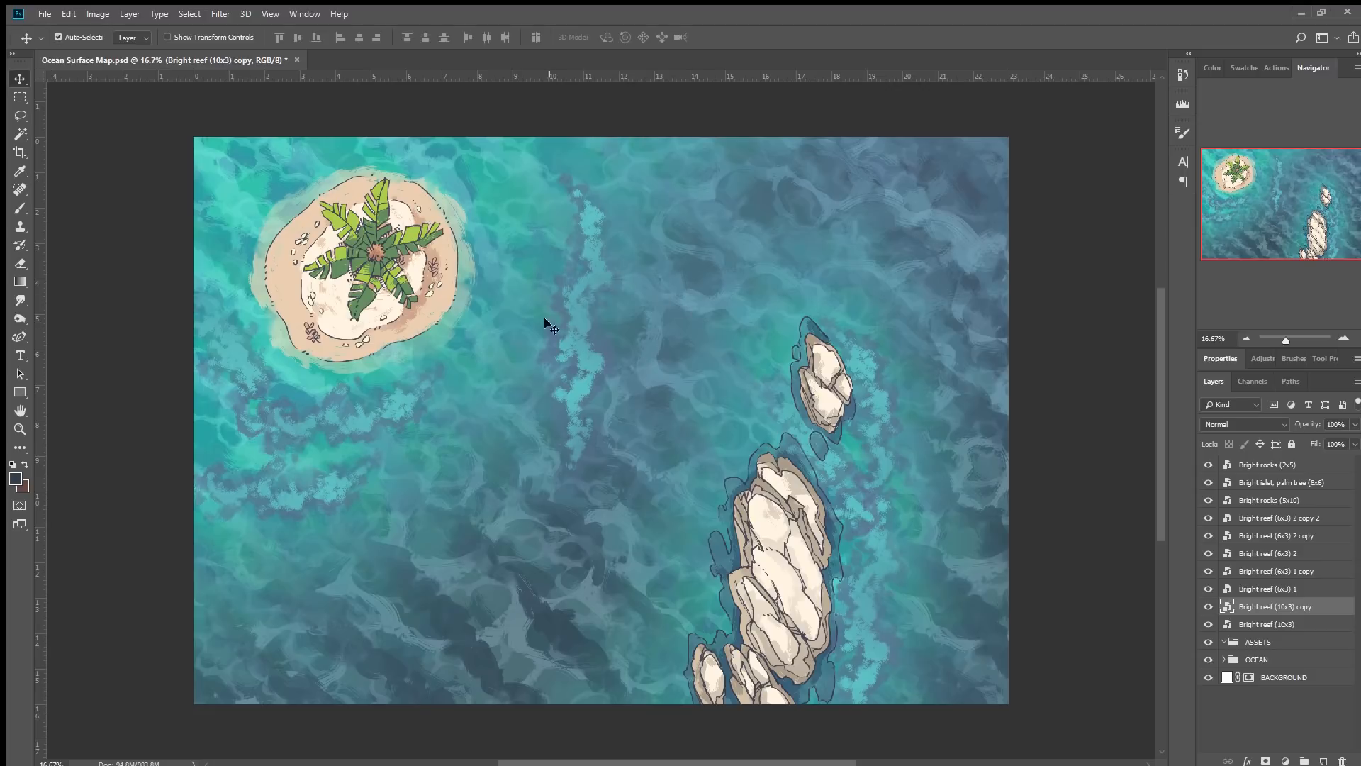
{"action": "left_click_drag", "start_coordinate": [575, 342], "coordinate": [533, 164]}
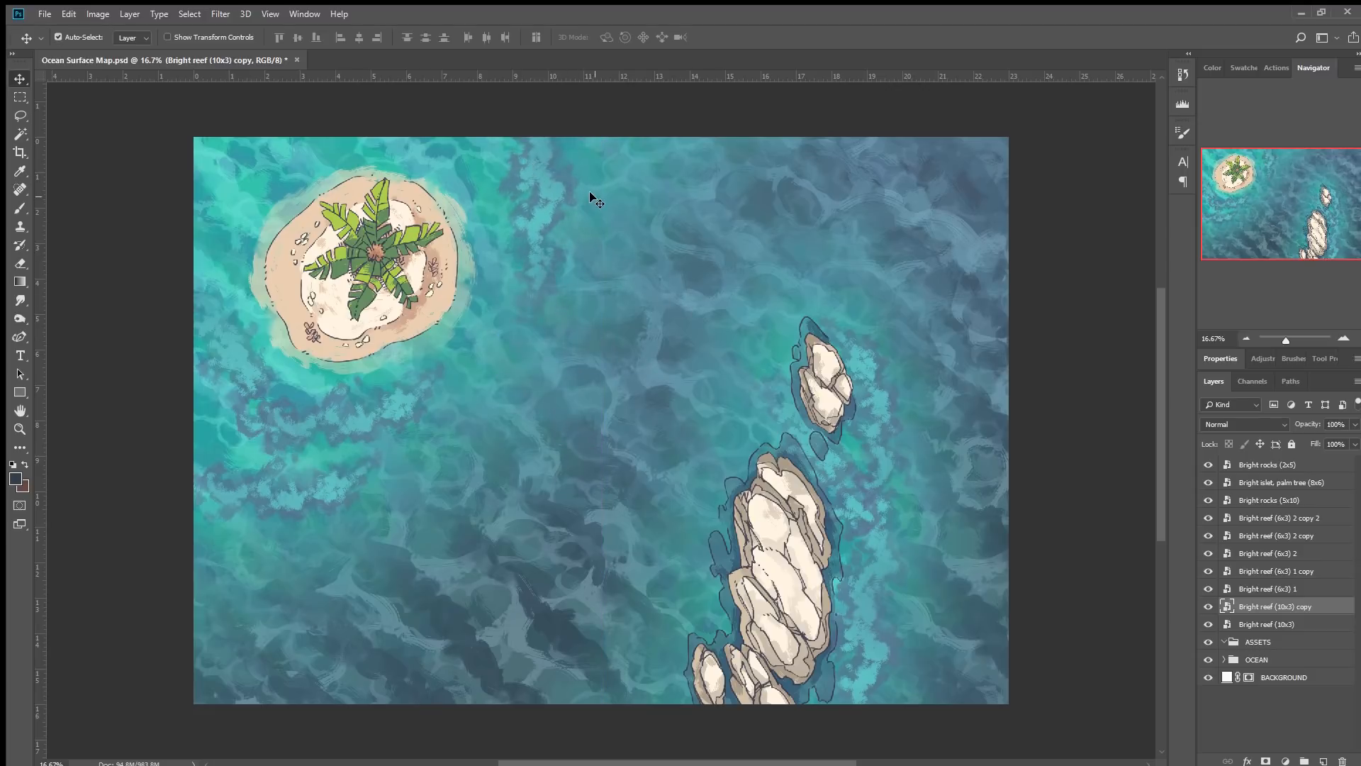
{"action": "key", "text": "ctrl+t"}
{"action": "left_click_drag", "start_coordinate": [601, 304], "coordinate": [625, 291]}
{"action": "left_click_drag", "start_coordinate": [557, 232], "coordinate": [541, 219]}
{"action": "left_click", "coordinate": [500, 37]}
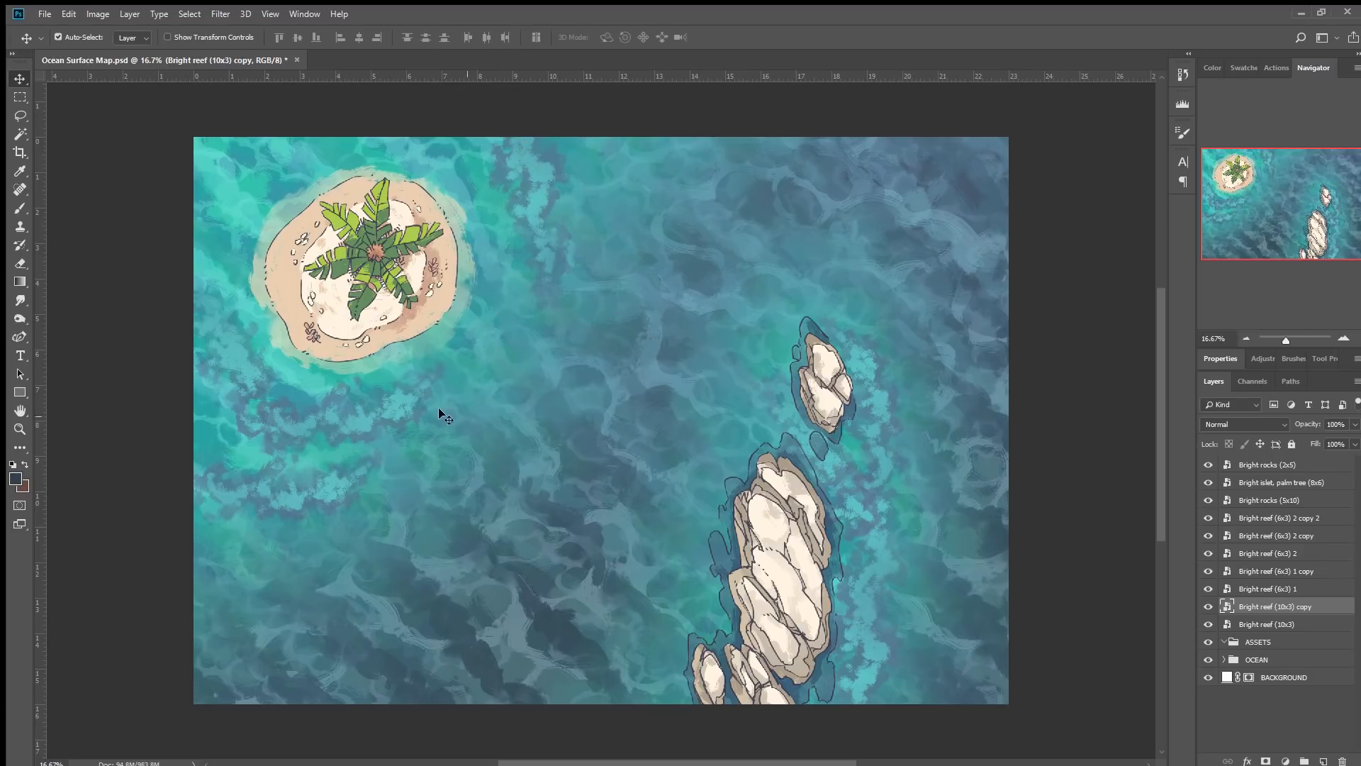
Duplicate a 6x3 reef copy and set the new copy along the left edge beside the islet, rotated about 60°.
{"action": "left_click", "coordinate": [227, 352]}
{"action": "left_click_drag", "start_coordinate": [226, 351], "coordinate": [226, 256], "text": "alt"}
{"action": "key", "text": "ctrl+t"}
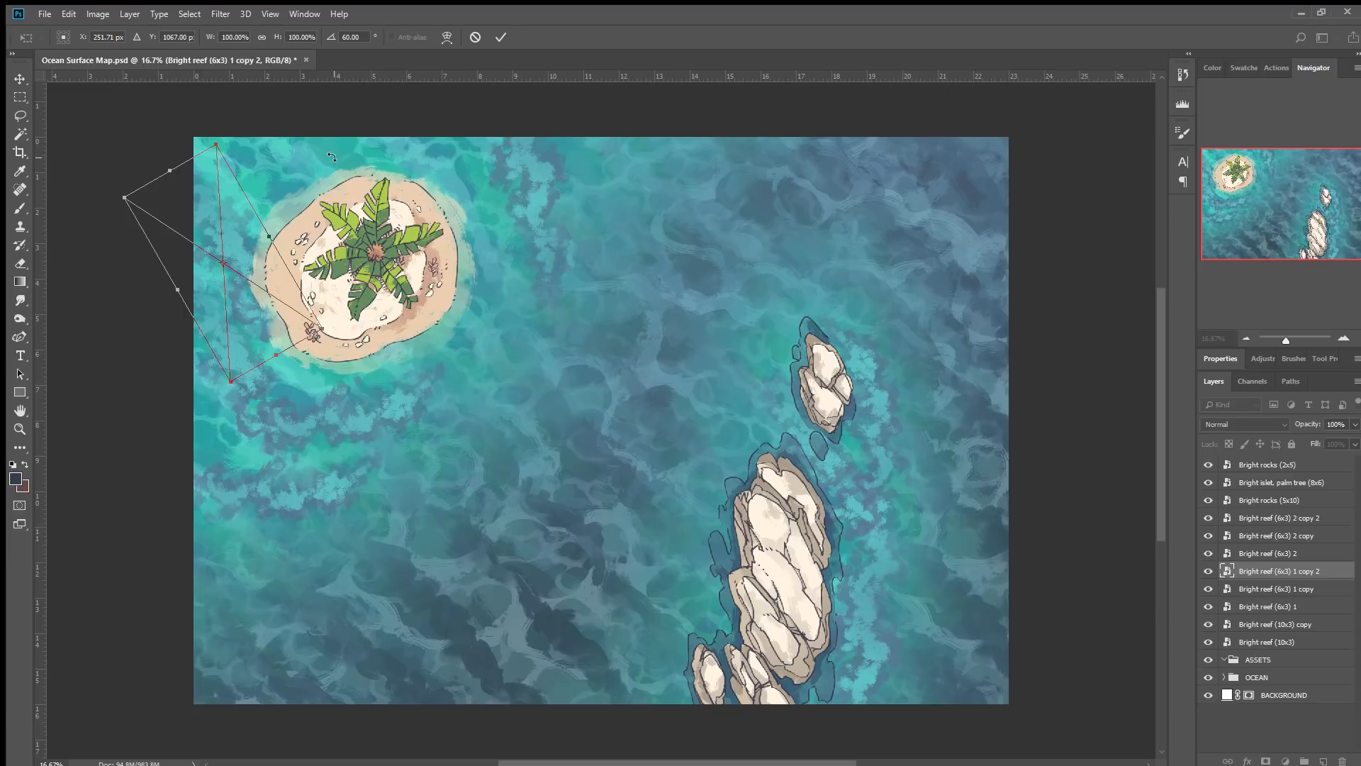
{"action": "left_click_drag", "start_coordinate": [331, 156], "coordinate": [351, 334]}
{"action": "left_click_drag", "start_coordinate": [226, 278], "coordinate": [220, 159]}
{"action": "left_click", "coordinate": [501, 37]}
{"action": "key", "text": "ctrl"}
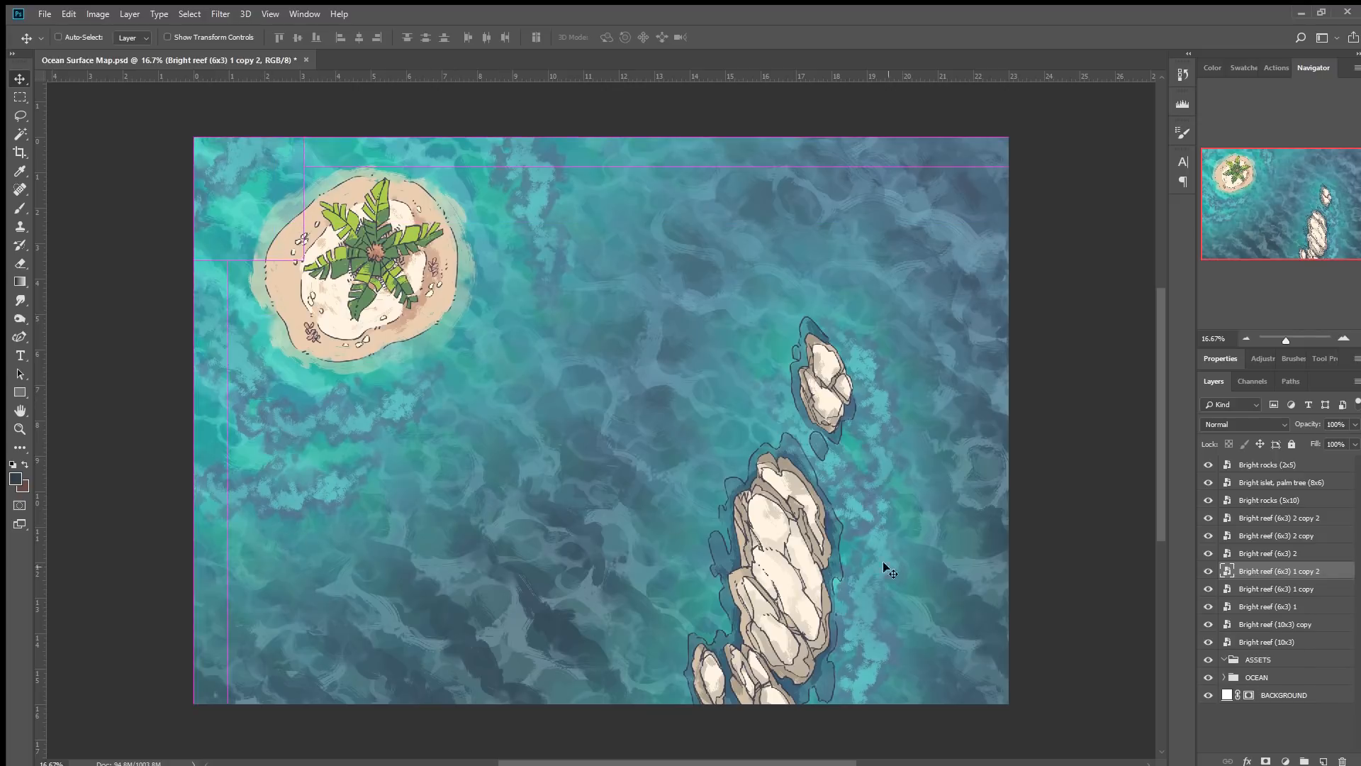
Duplicate the original 10x3 reef toward the lower left and switch on proof colours.
{"action": "left_click", "coordinate": [874, 654], "text": "ctrl"}
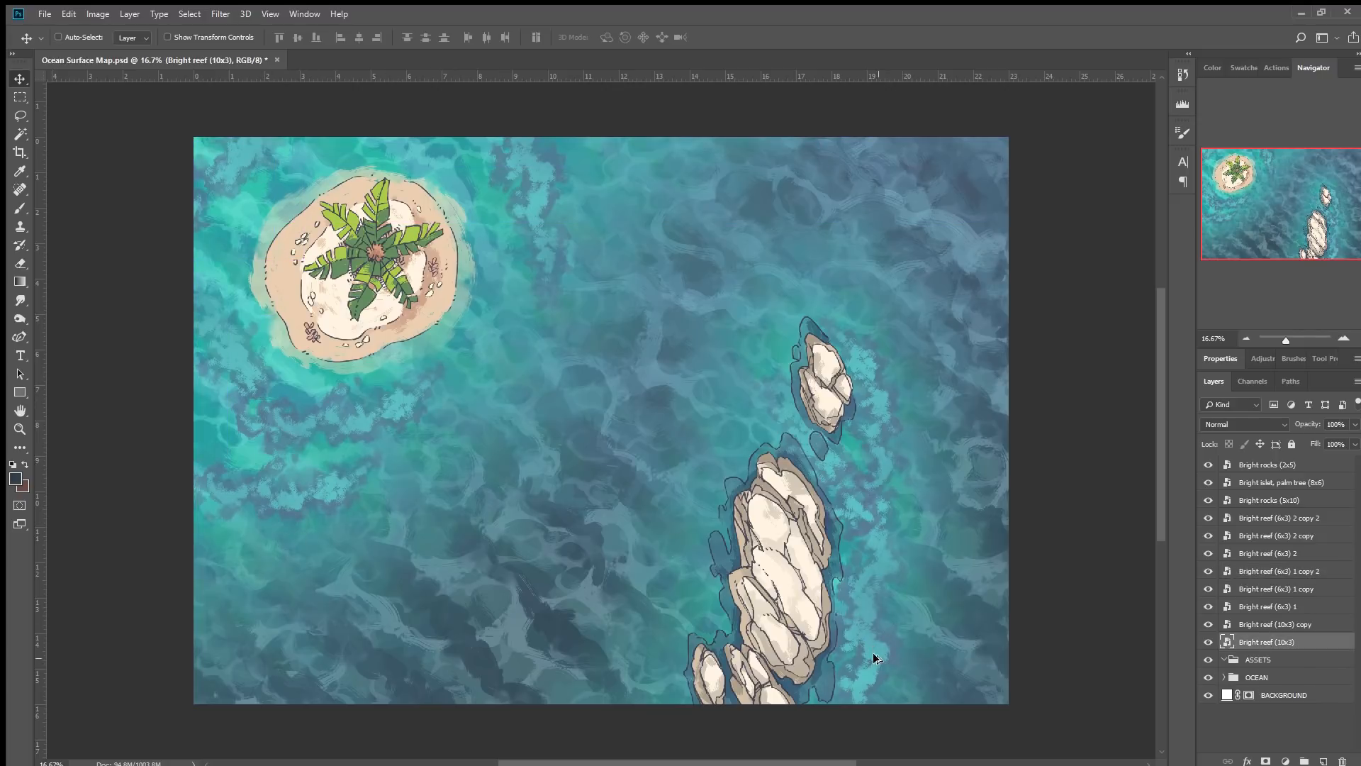
{"action": "left_click_drag", "start_coordinate": [873, 654], "coordinate": [461, 582]}
{"action": "key", "text": "ctrl+y"}
{"action": "left_click_drag", "start_coordinate": [622, 533], "coordinate": [615, 614]}
{"action": "key", "text": "ctrl+z"}
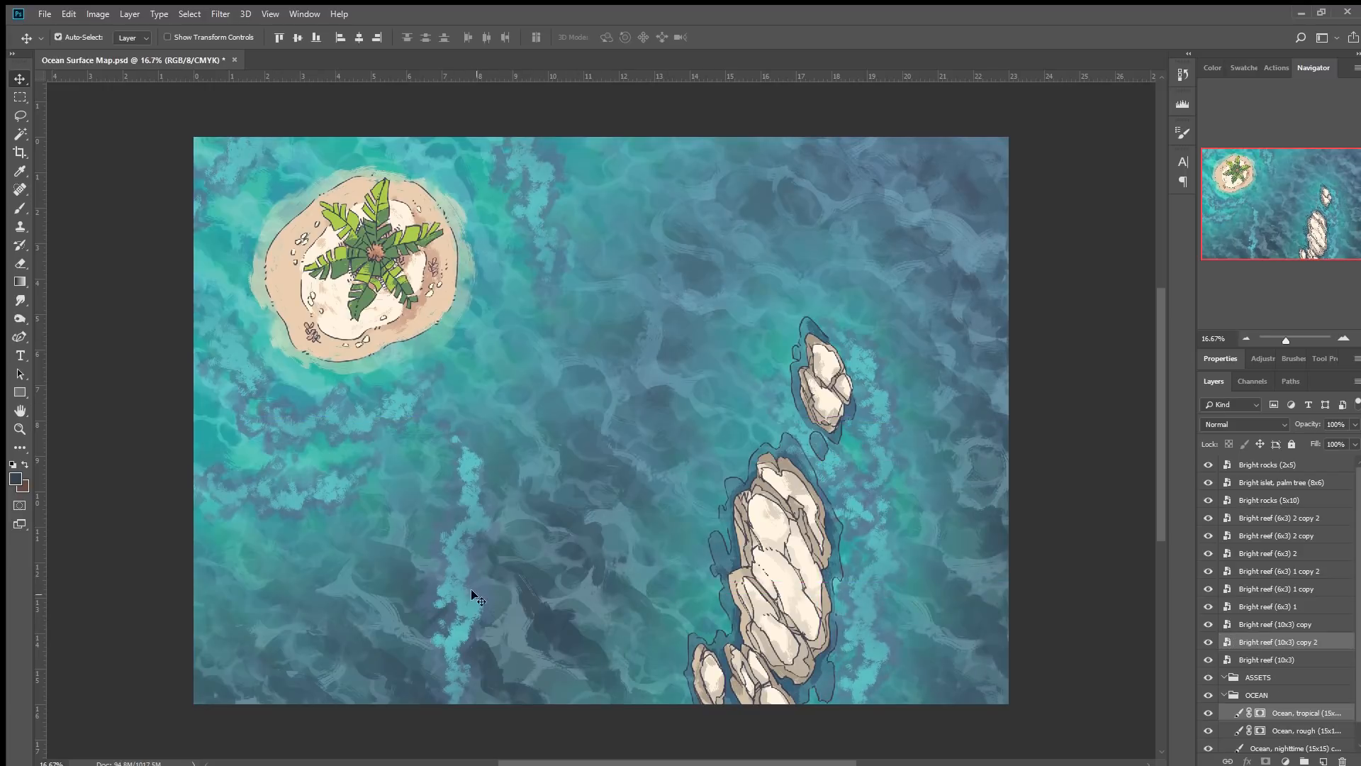
{"action": "key", "text": "ctrl+t"}
{"action": "left_click_drag", "start_coordinate": [551, 429], "coordinate": [584, 469]}
{"action": "key", "text": "ctrl+z"}
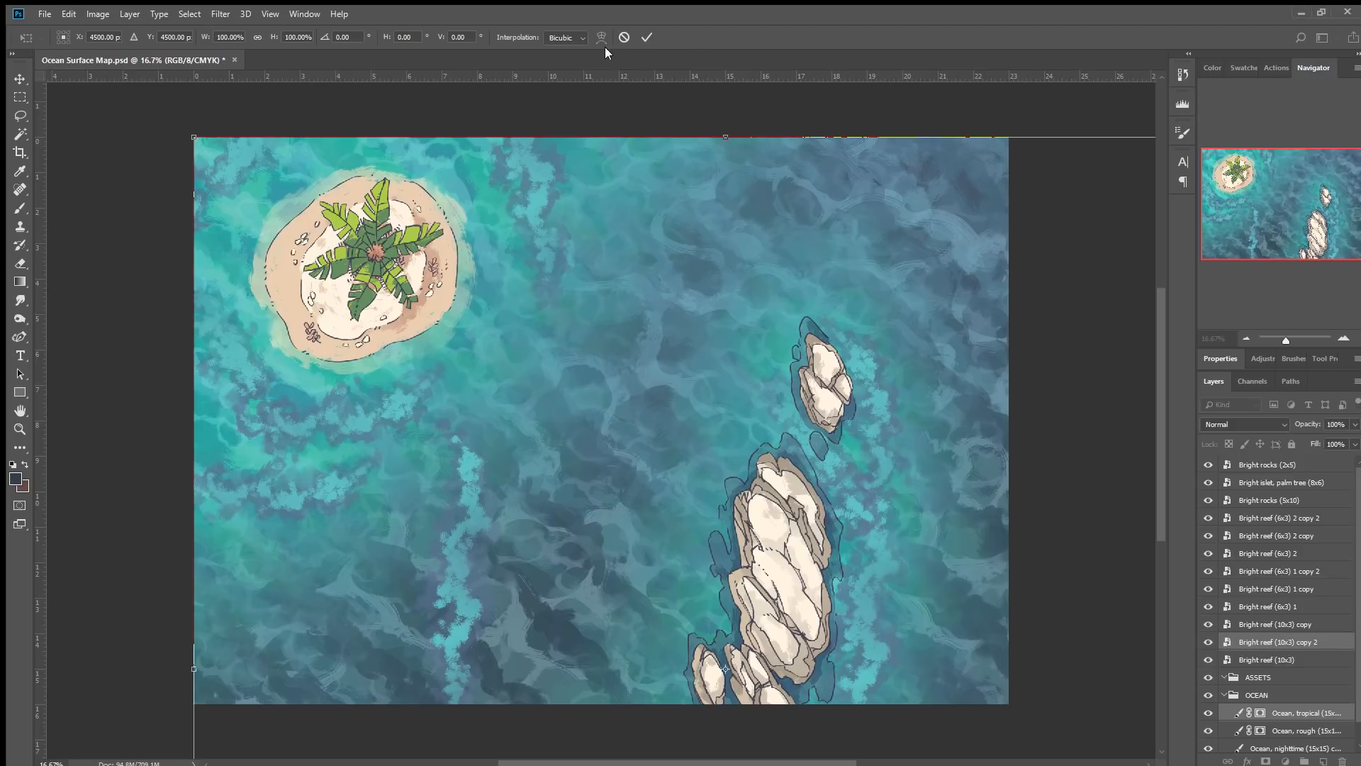
{"action": "key", "text": "Escape"}
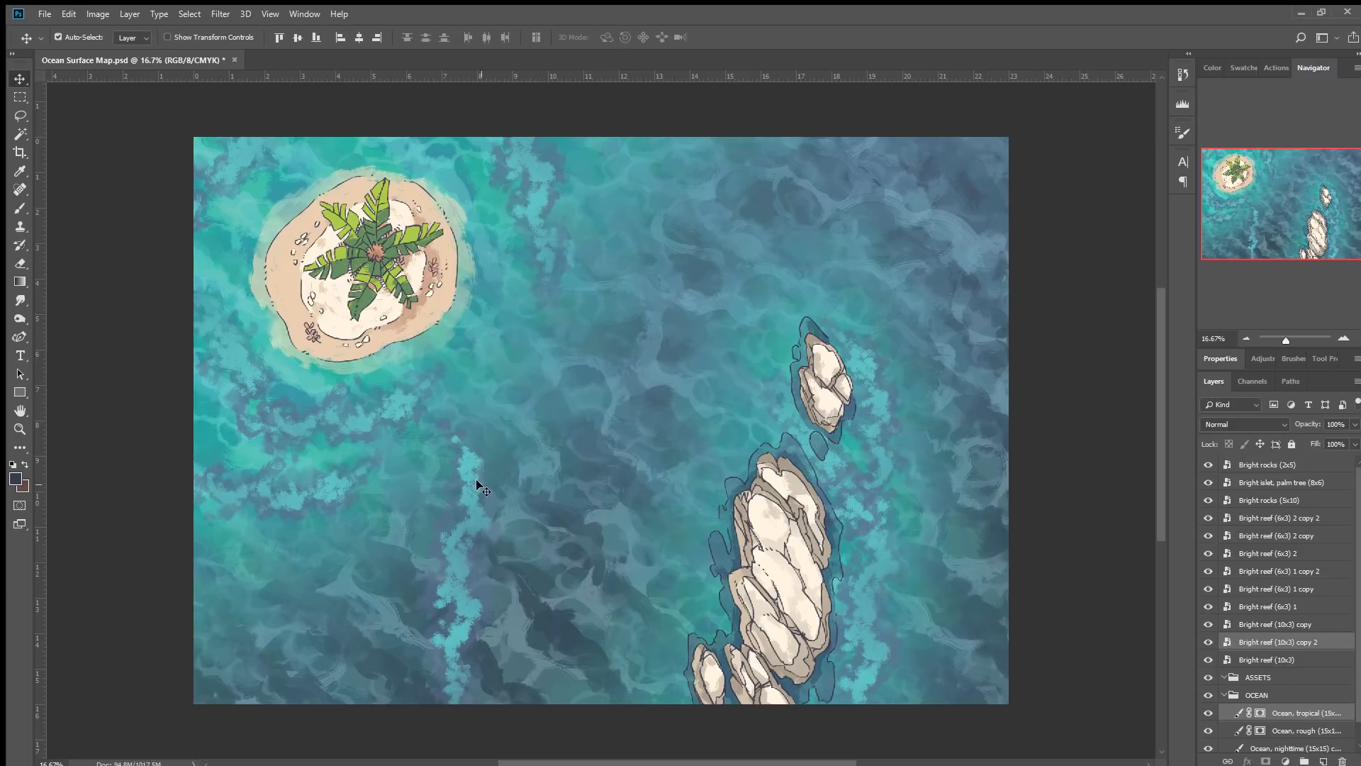
{"action": "key", "text": "ctrl+t"}
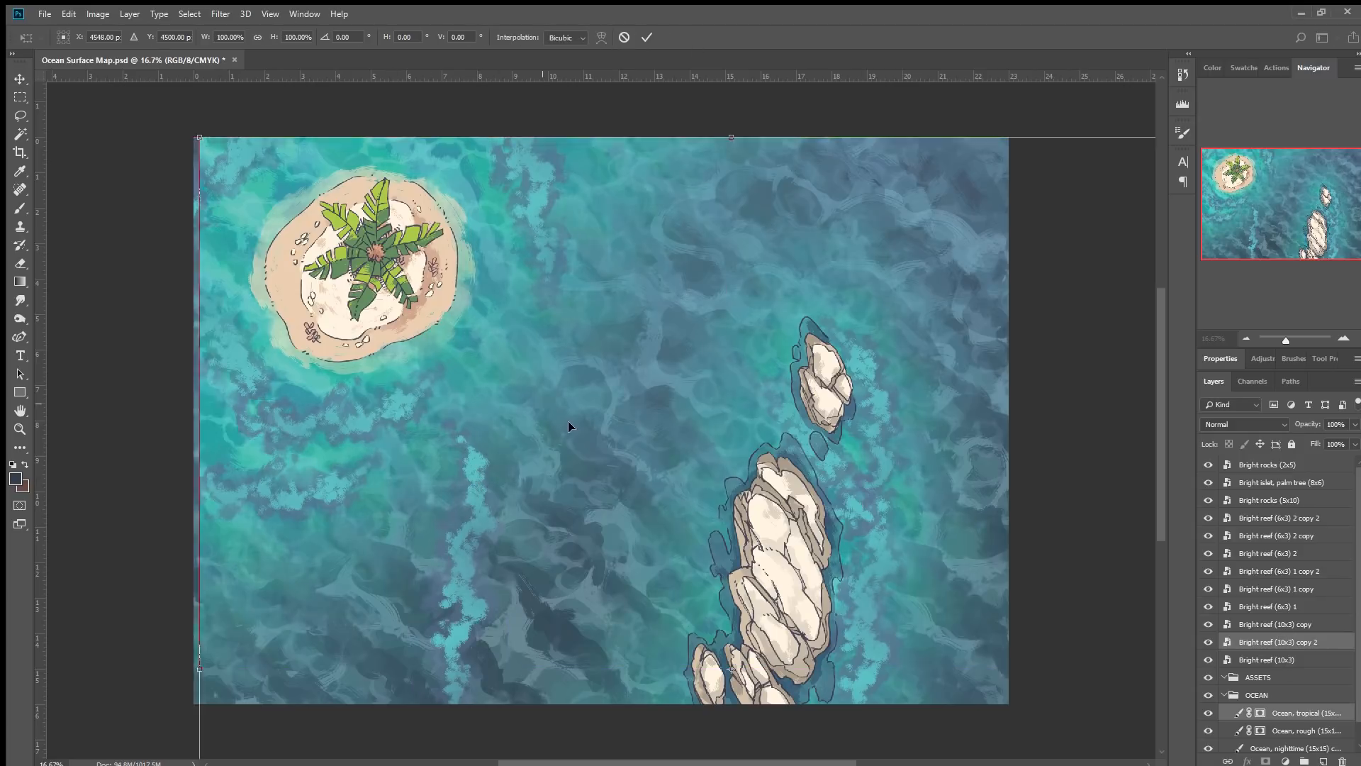
{"action": "left_click", "coordinate": [624, 37]}
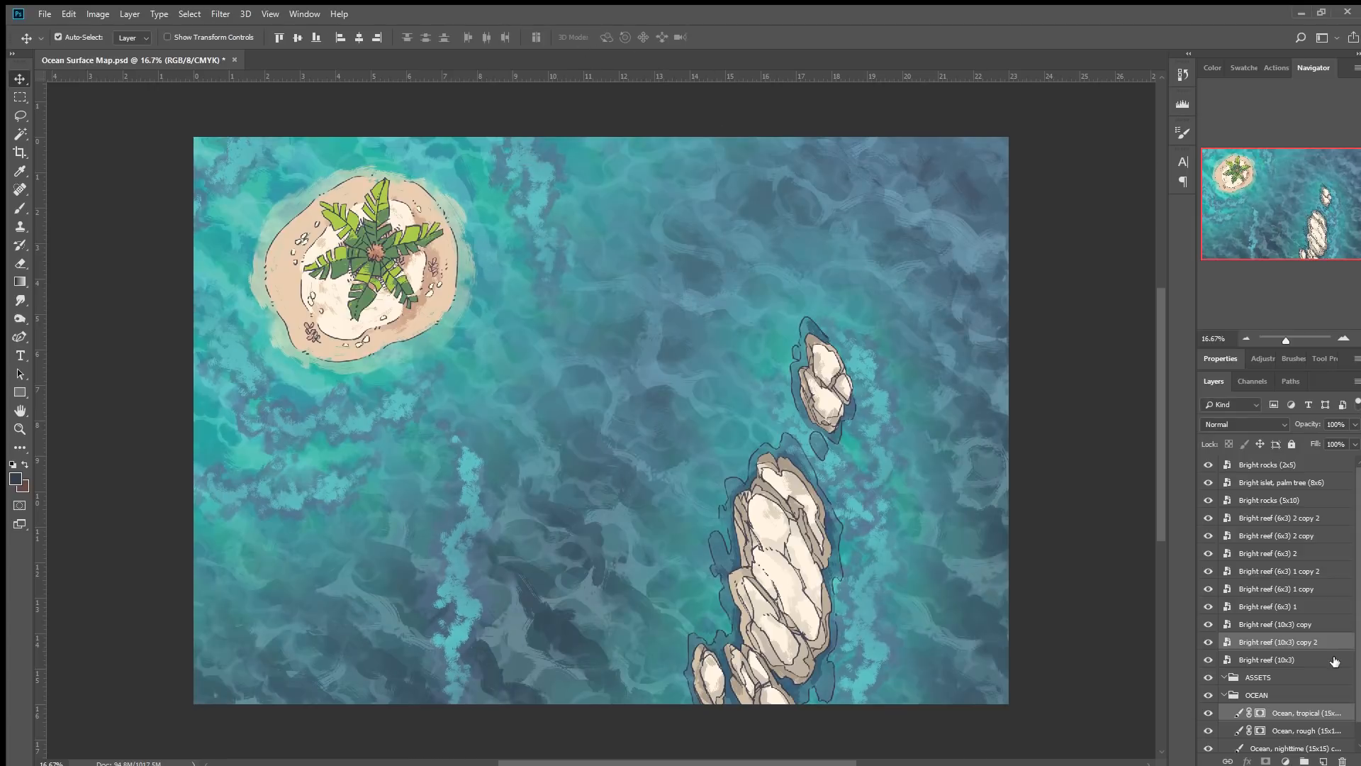
Rotate the new 10x3 reef copy about 168°, move it to the lower left edge and set its opacity to 50%.
{"action": "left_click", "coordinate": [1279, 642]}
{"action": "key", "text": "ctrl+t"}
{"action": "left_click_drag", "start_coordinate": [556, 364], "coordinate": [661, 597]}
{"action": "left_click_drag", "start_coordinate": [555, 560], "coordinate": [252, 591]}
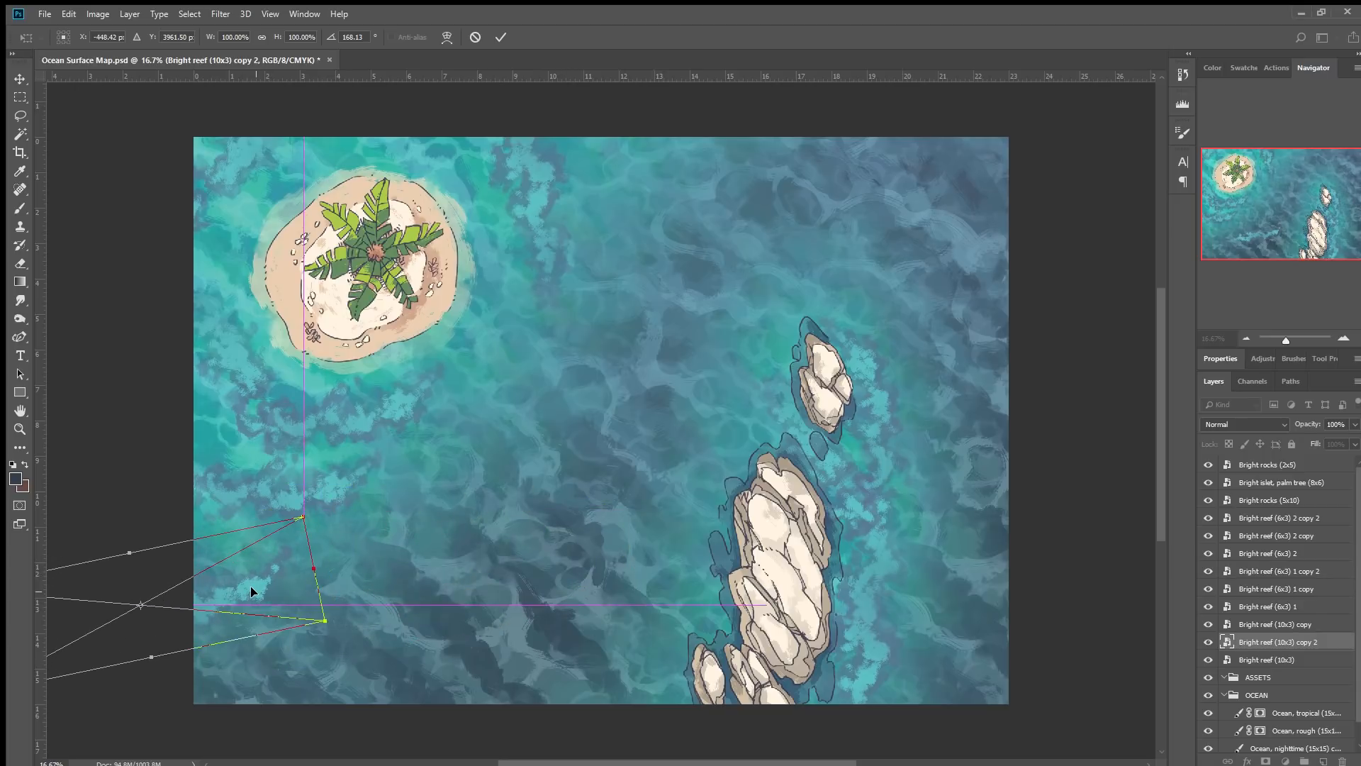
{"action": "left_click", "coordinate": [500, 37]}
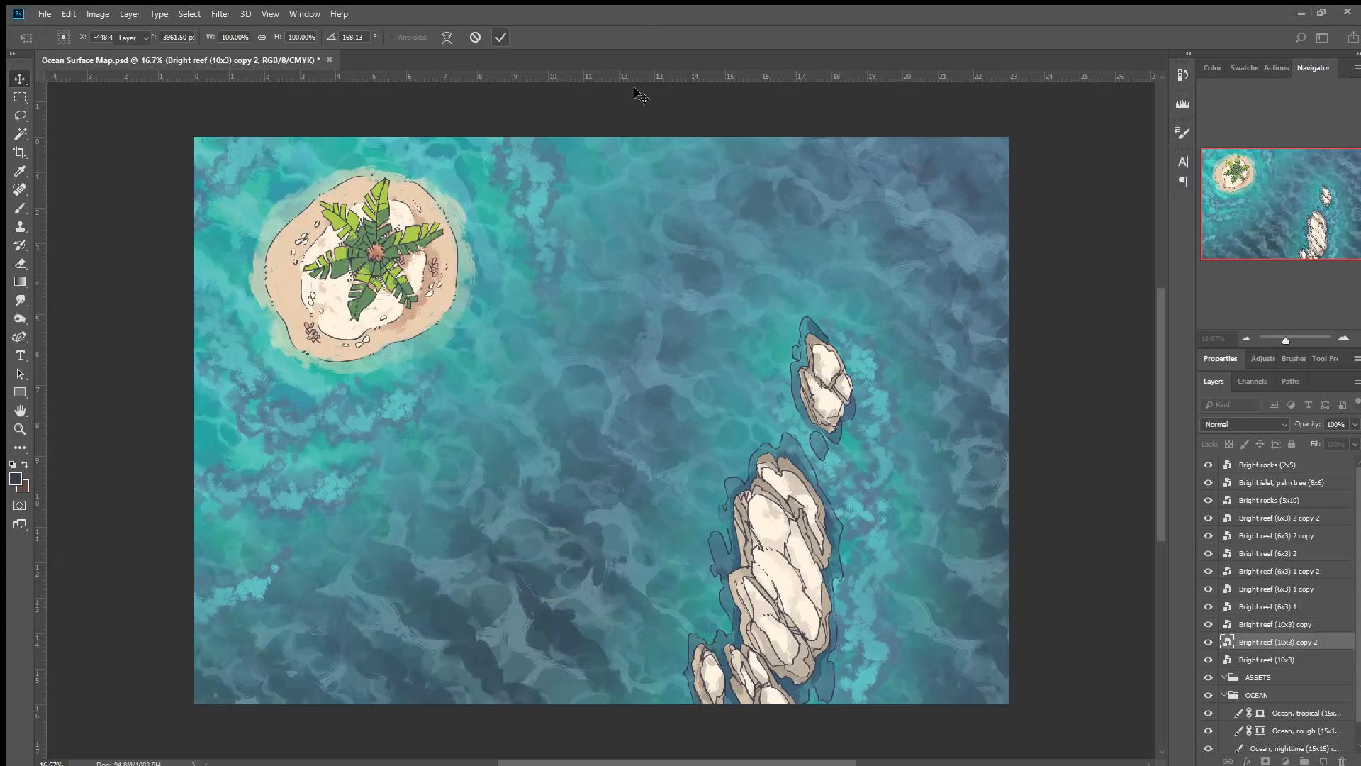
{"action": "left_click_drag", "start_coordinate": [1314, 423], "coordinate": [1277, 425]}
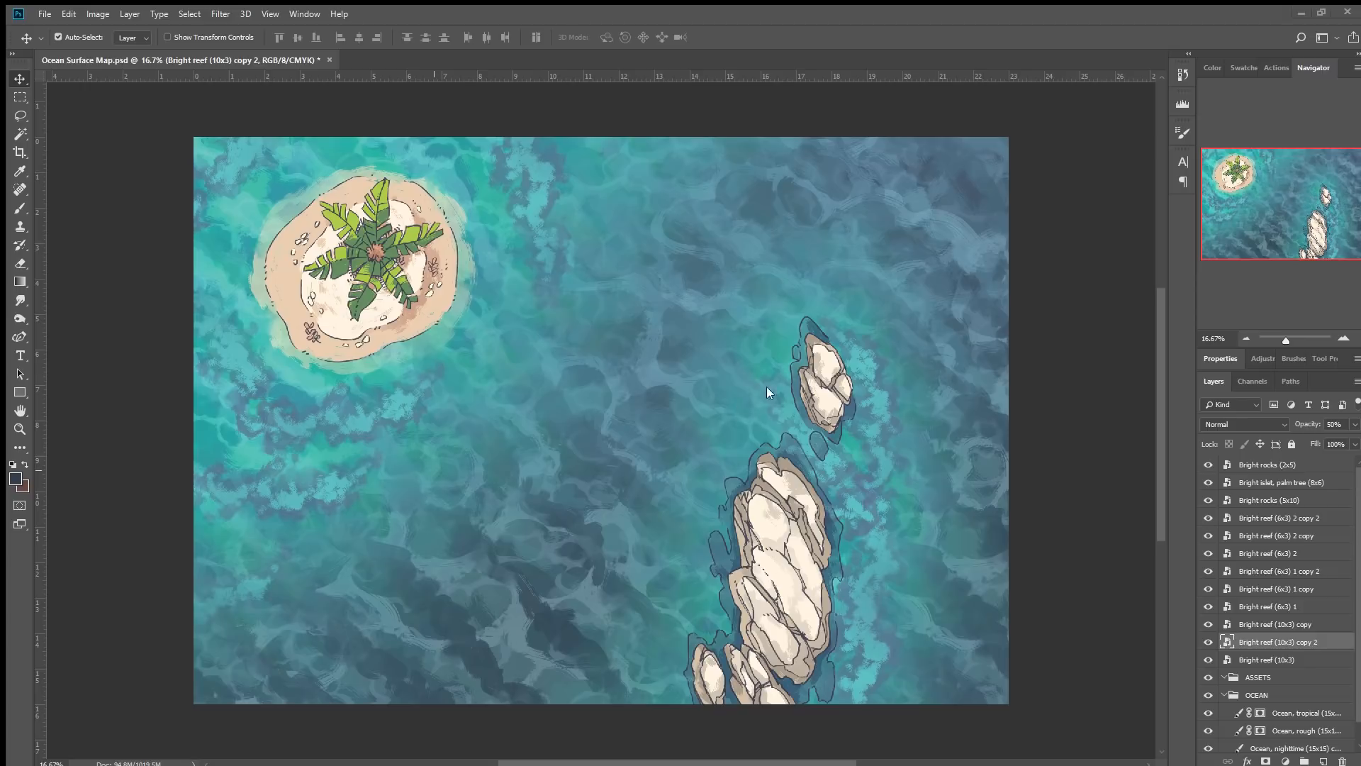
Place the Bright doomed ship (8x6) flipped and rotated against the tall rocks, and move its layer to the top.
{"action": "left_click_drag", "start_coordinate": [821, 297], "coordinate": [959, 377]}
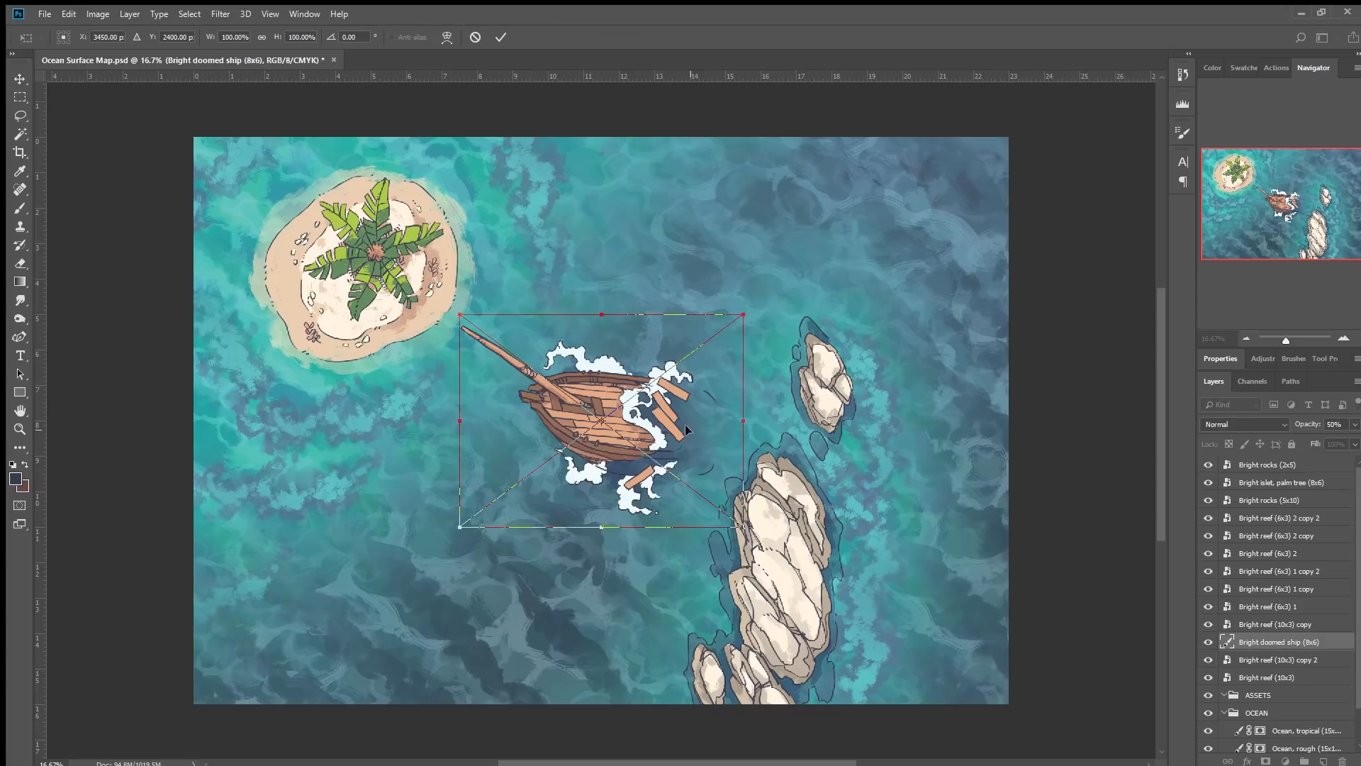
{"action": "left_click", "coordinate": [689, 590]}
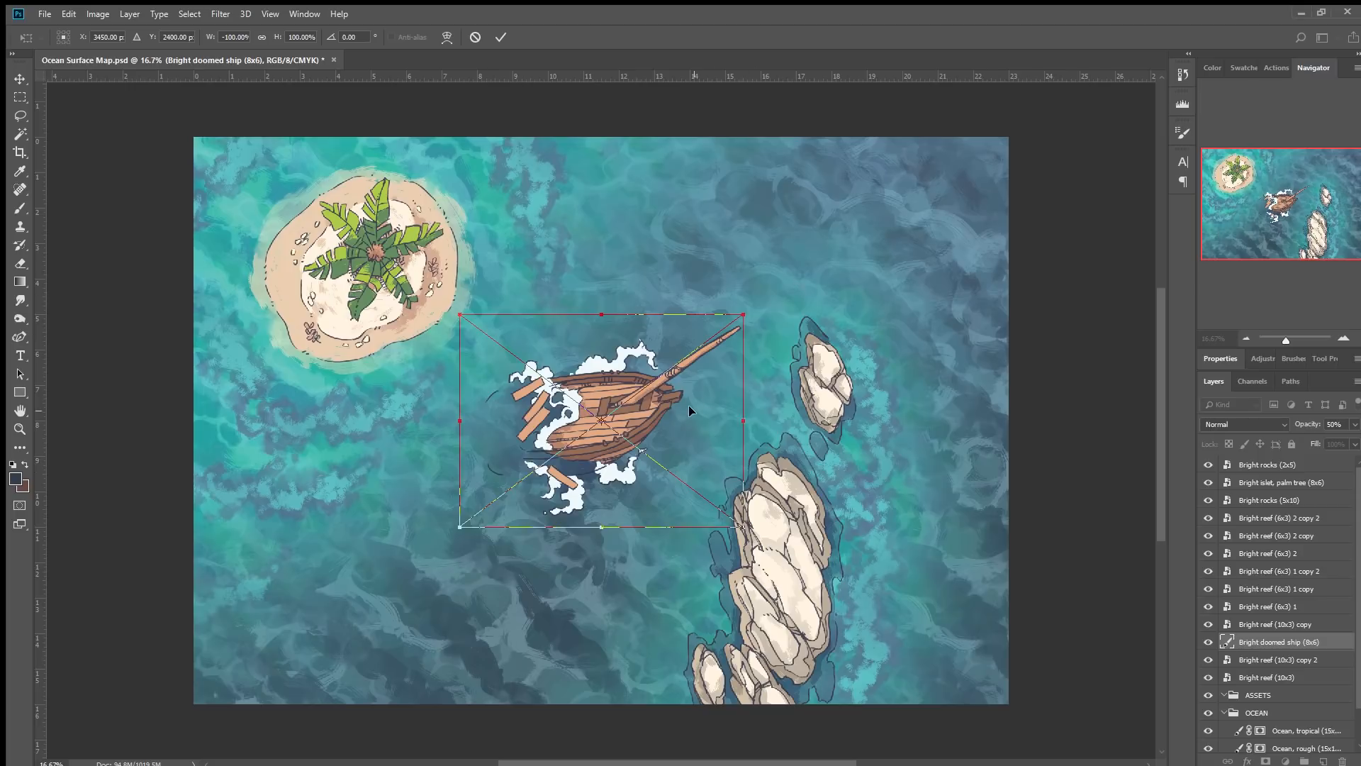
{"action": "left_click_drag", "start_coordinate": [818, 296], "coordinate": [786, 248]}
{"action": "left_click_drag", "start_coordinate": [638, 402], "coordinate": [779, 375]}
{"action": "left_click", "coordinate": [501, 35]}
{"action": "left_click_drag", "start_coordinate": [1280, 641], "coordinate": [1315, 464]}
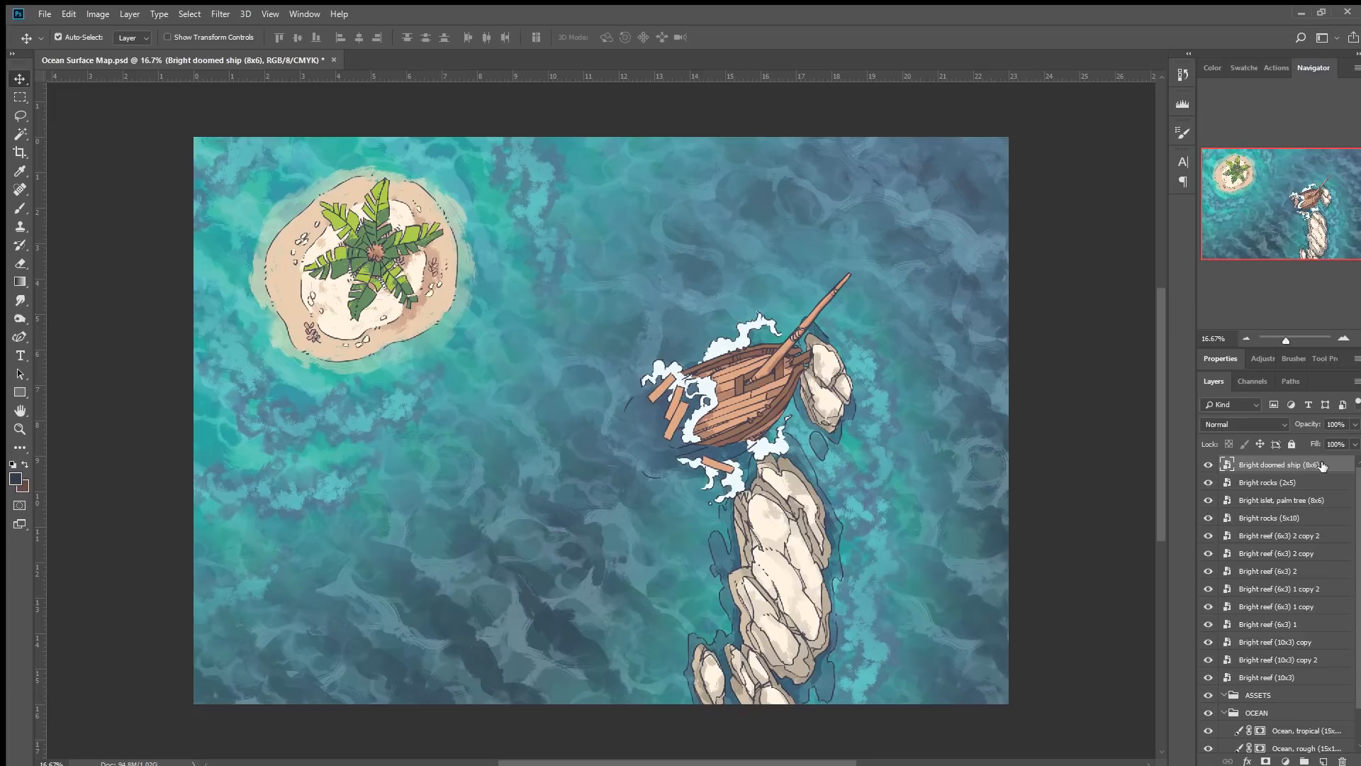
{"action": "left_click_drag", "start_coordinate": [762, 394], "coordinate": [765, 389]}
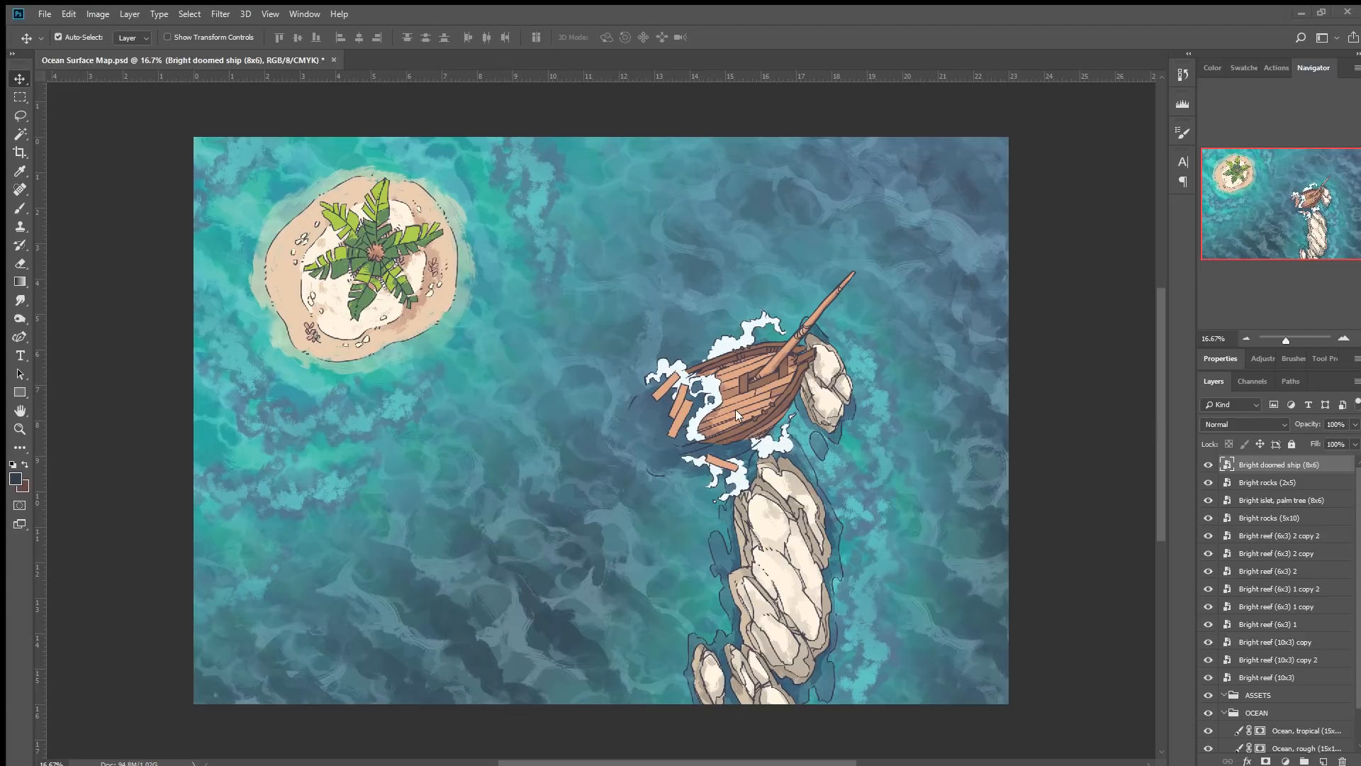
Place the Bright driftwood (3x3) asset left of the ship.
{"action": "left_click_drag", "start_coordinate": [6, 489], "coordinate": [263, 471]}
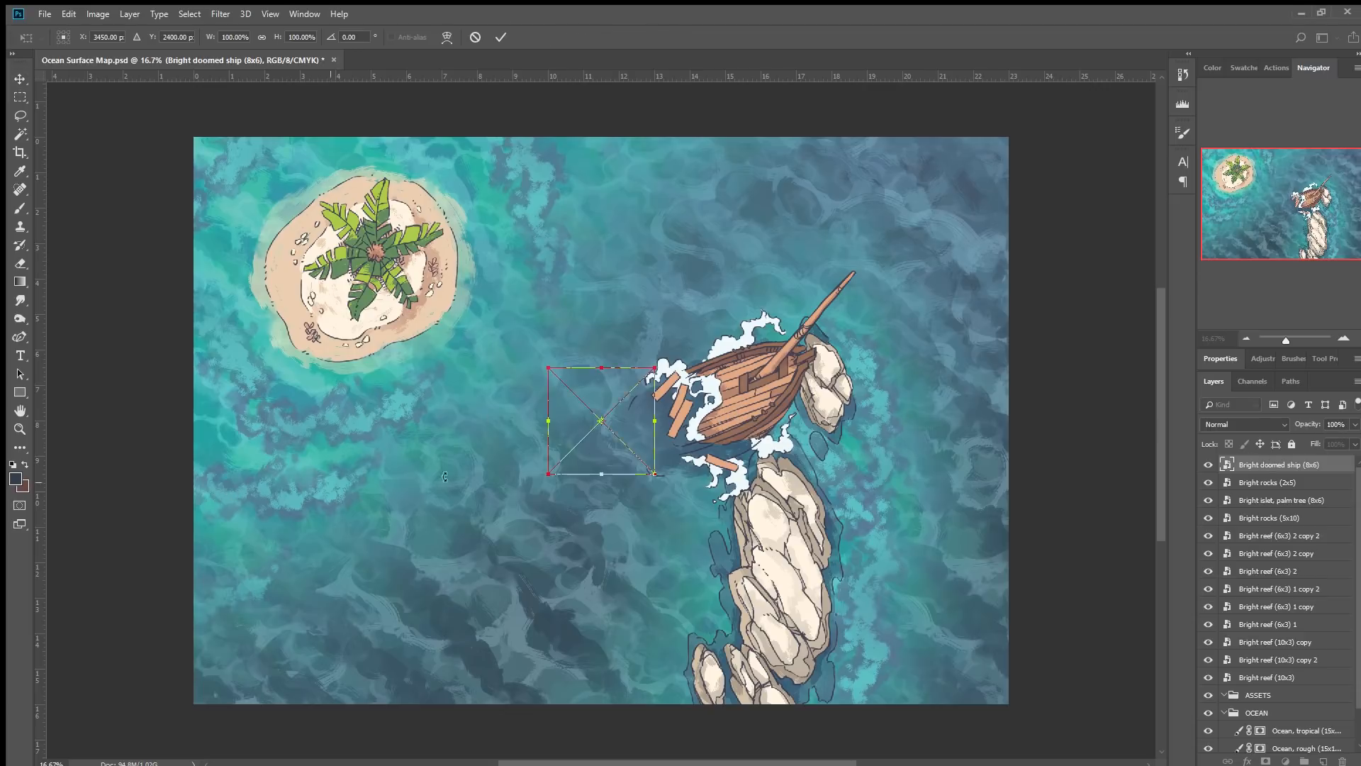
{"action": "left_click_drag", "start_coordinate": [627, 424], "coordinate": [530, 450]}
{"action": "left_click", "coordinate": [502, 37]}
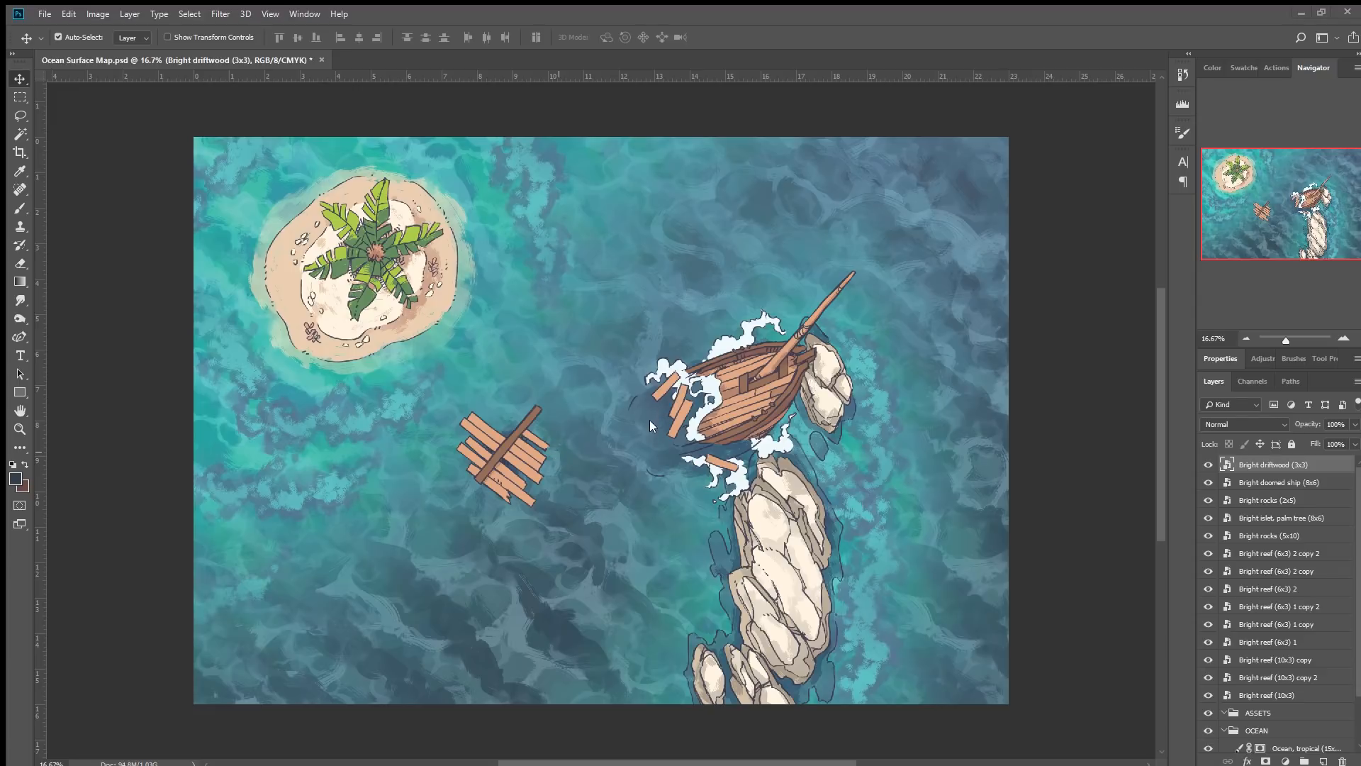
Place the Bright driftwood 1x2 and 2x2 pieces between the driftwood pile and the ship.
{"action": "left_click_drag", "start_coordinate": [0, 489], "coordinate": [248, 485]}
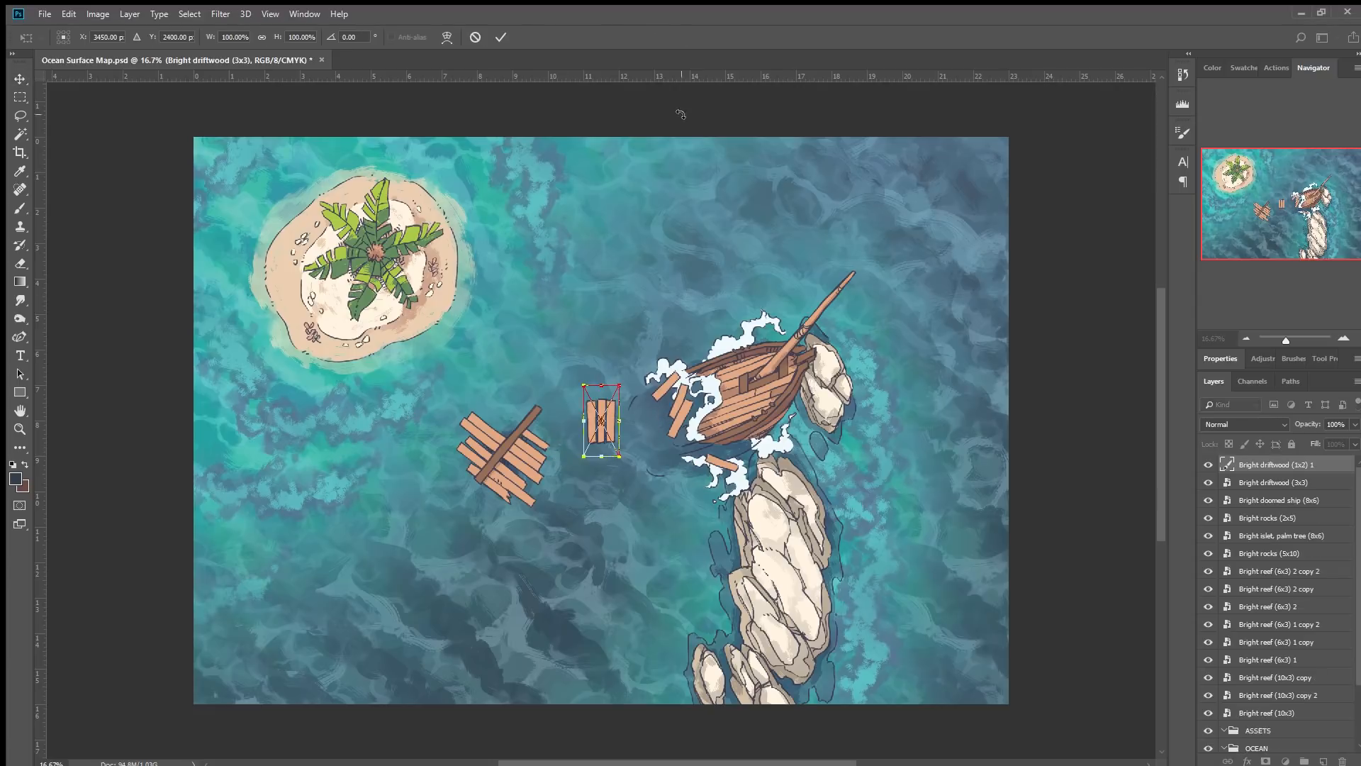
{"action": "left_click", "coordinate": [498, 38]}
{"action": "left_click", "coordinate": [498, 38]}
{"action": "left_click", "coordinate": [498, 38]}
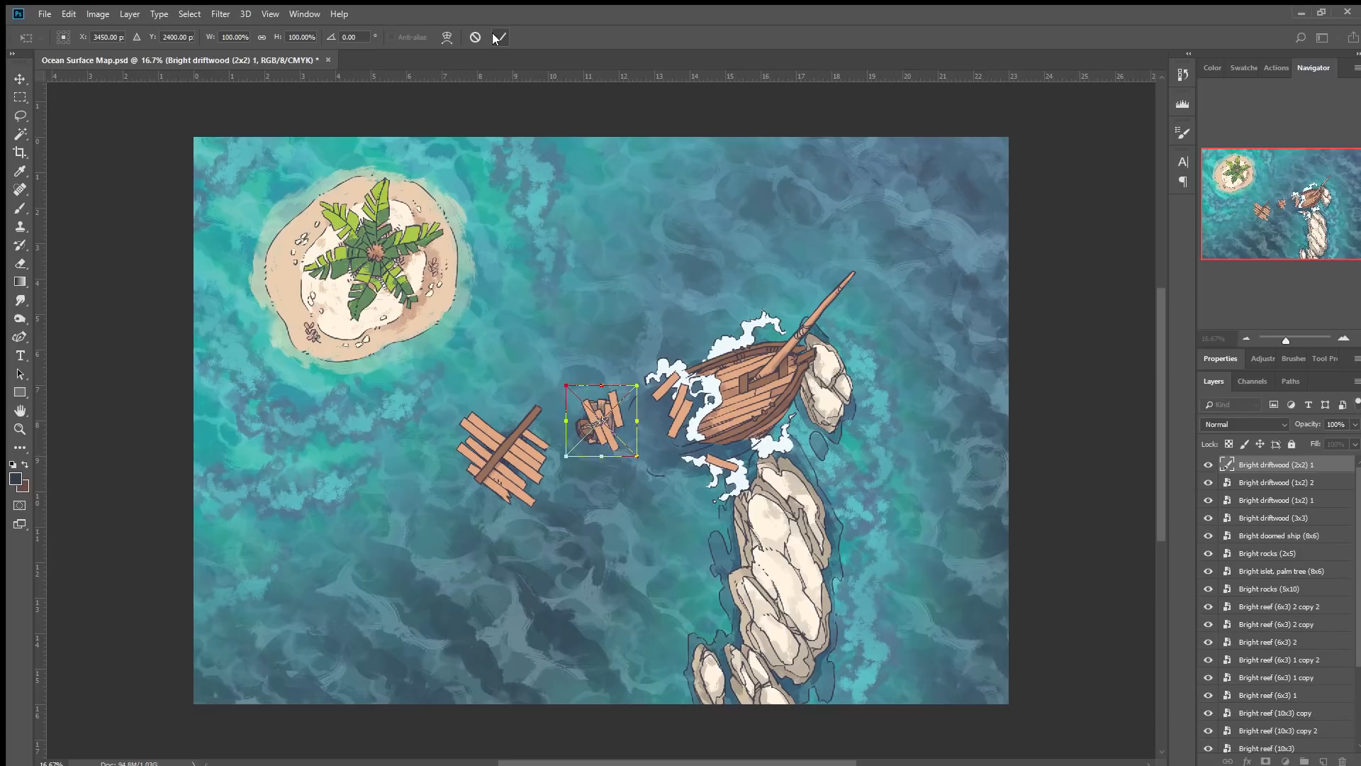
{"action": "left_click", "coordinate": [497, 37]}
{"action": "left_click_drag", "start_coordinate": [580, 418], "coordinate": [545, 355]}
Rotate a 1x2 driftwood piece about 47° and move it above the pile.
{"action": "left_click", "coordinate": [601, 419]}
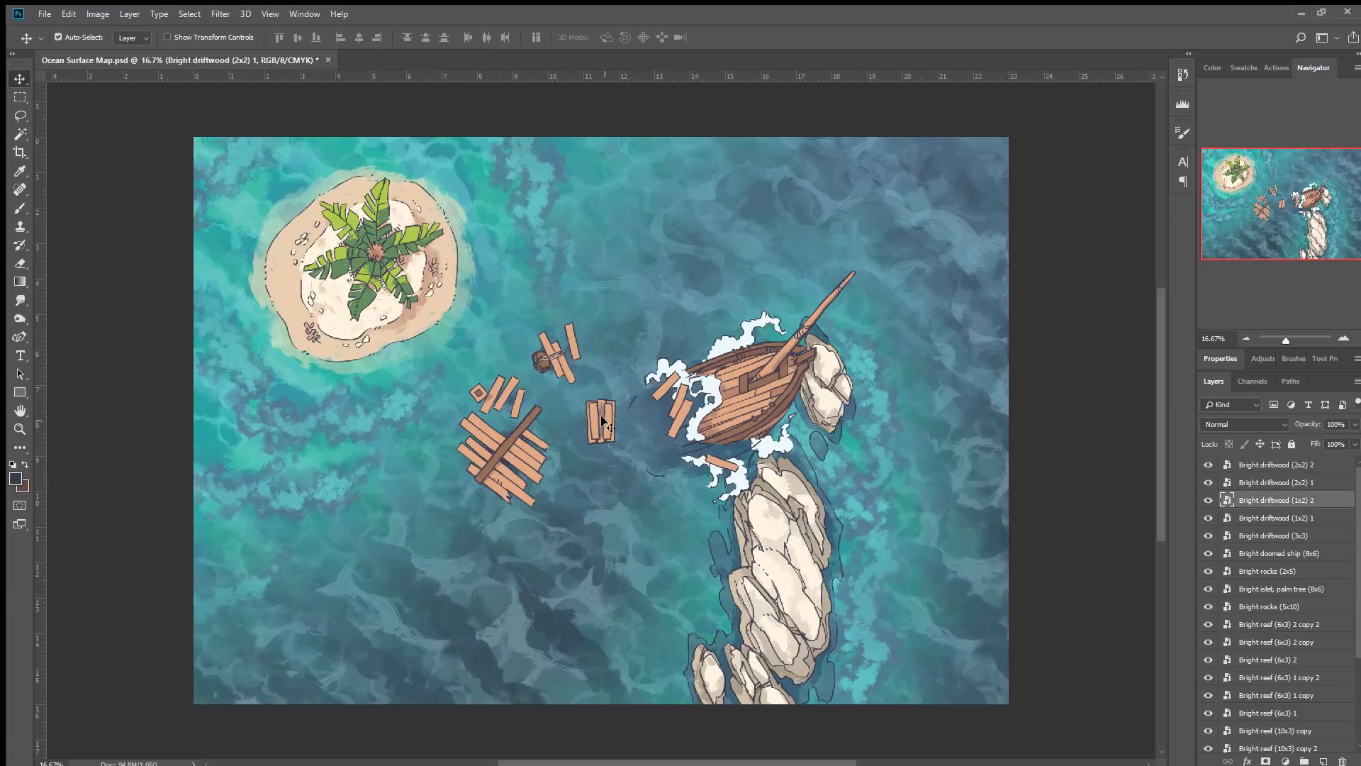
{"action": "key", "text": "ctrl+t"}
{"action": "left_click_drag", "start_coordinate": [654, 289], "coordinate": [664, 309]}
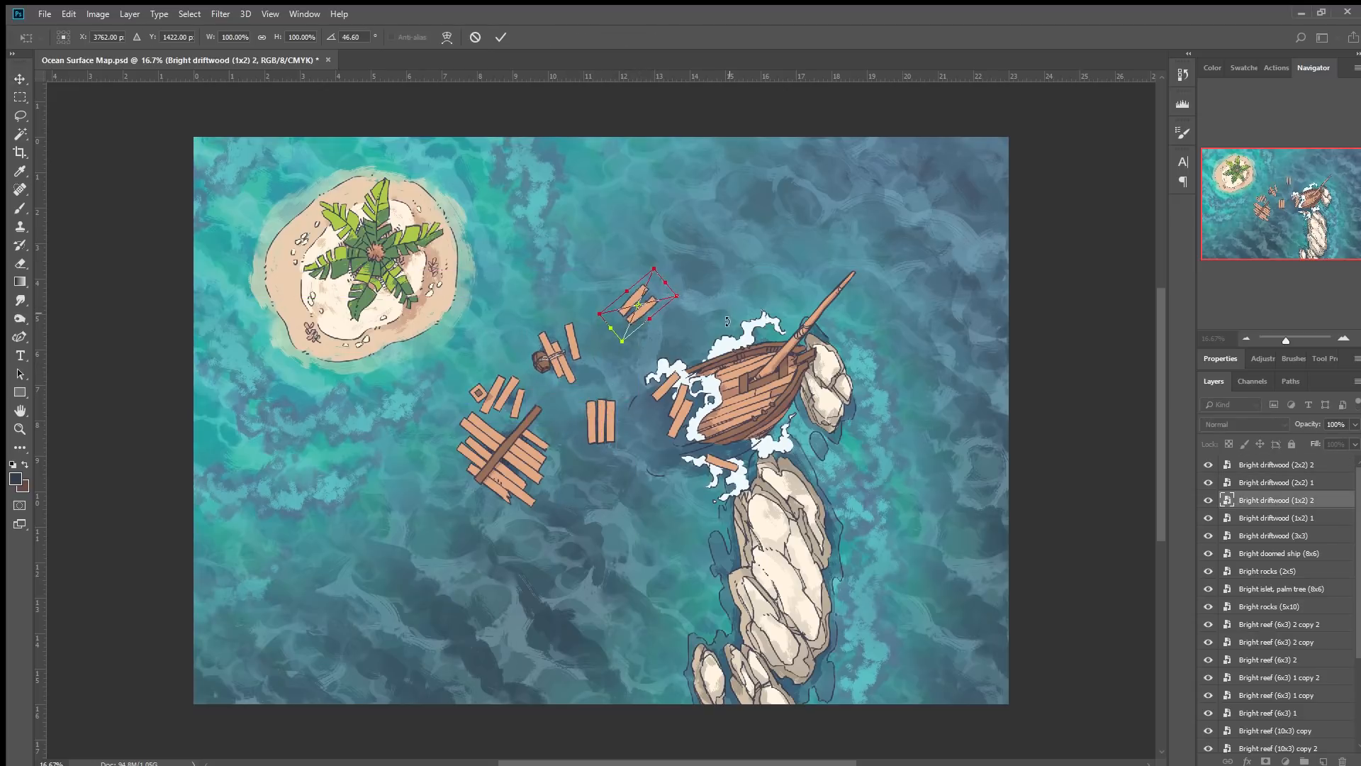
{"action": "left_click", "coordinate": [501, 37]}
Move the other 1x2 driftwood piece up beside it and rotate it to match.
{"action": "left_click_drag", "start_coordinate": [595, 412], "coordinate": [599, 301]}
{"action": "key", "text": "ctrl+t"}
{"action": "left_click_drag", "start_coordinate": [708, 263], "coordinate": [664, 231]}
{"action": "left_click_drag", "start_coordinate": [611, 314], "coordinate": [604, 309]}
{"action": "left_click", "coordinate": [500, 40]}
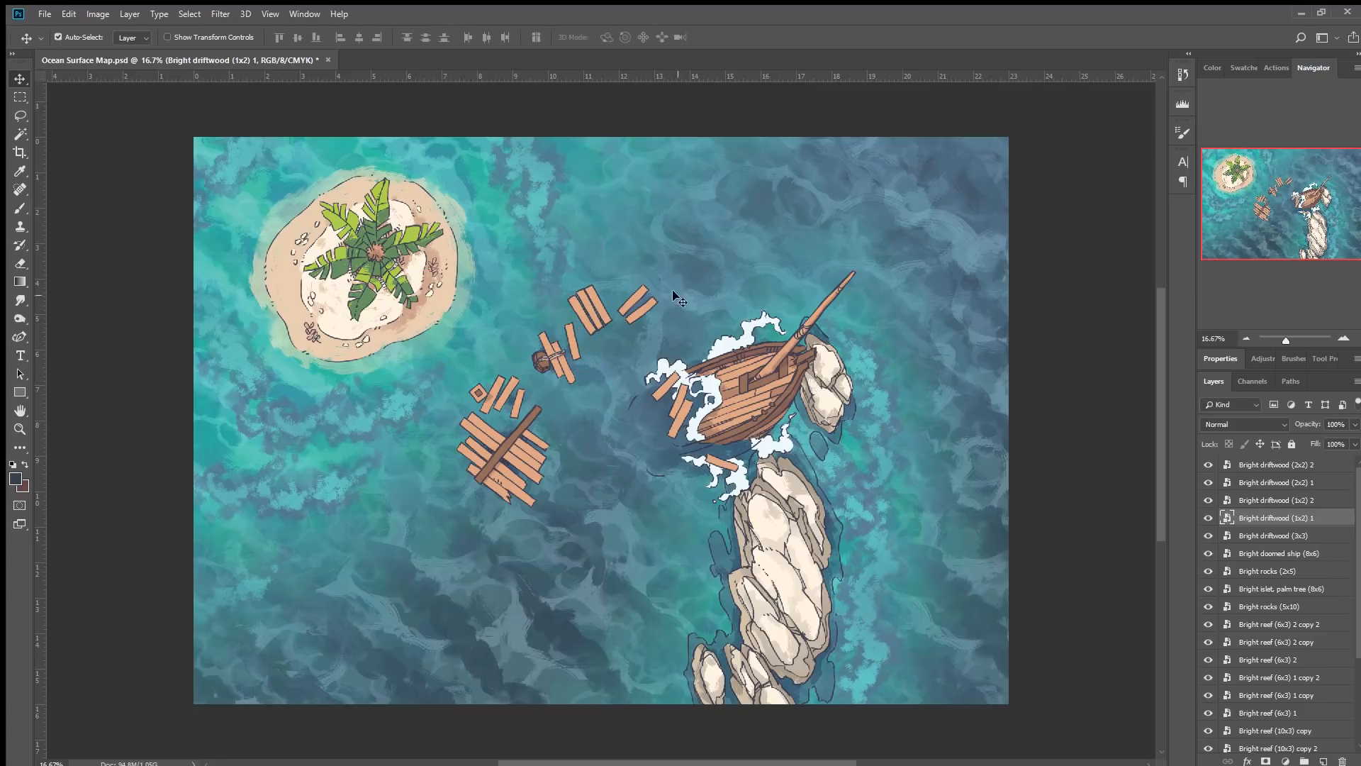
Duplicate a 1x2 driftwood piece and move the copy to the lower left of the pile.
{"action": "left_click", "coordinate": [630, 301]}
{"action": "left_click_drag", "start_coordinate": [628, 326], "coordinate": [580, 468]}
{"action": "key", "text": "ctrl+t"}
{"action": "left_click", "coordinate": [500, 38]}
{"action": "left_click_drag", "start_coordinate": [679, 538], "coordinate": [419, 495]}
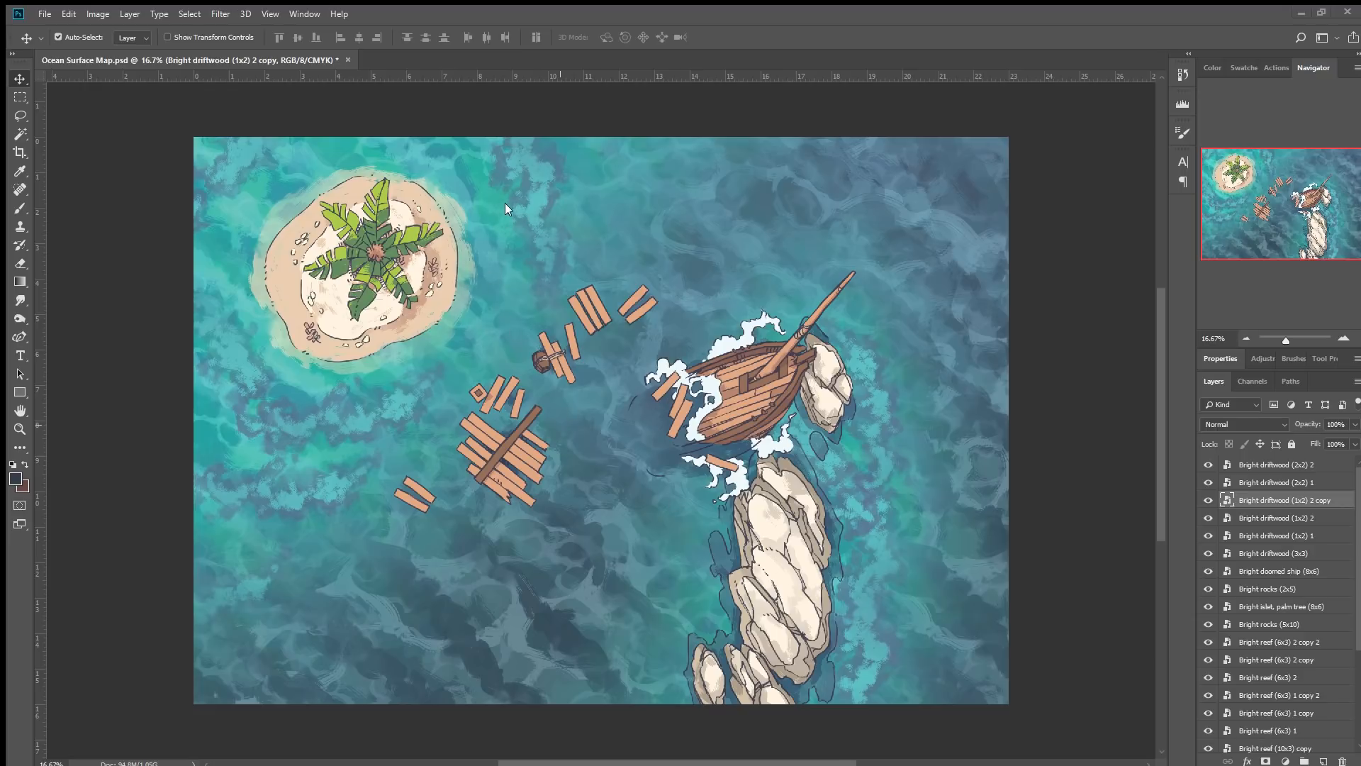
Place the Bright cargo crate and barrel assets and move one crate up above the driftwood.
{"action": "left_click_drag", "start_coordinate": [483, 214], "coordinate": [244, 422]}
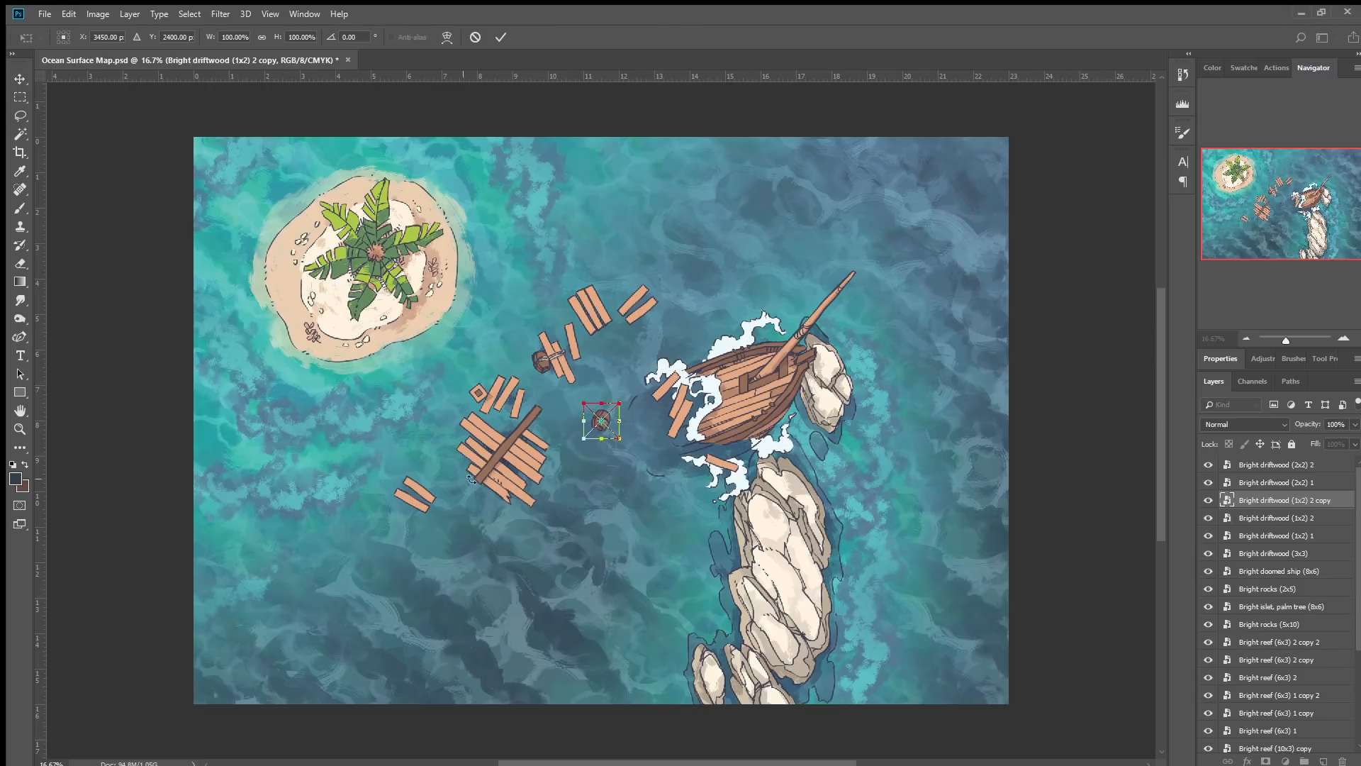
{"action": "left_click", "coordinate": [499, 36]}
{"action": "left_click", "coordinate": [499, 36]}
{"action": "left_click", "coordinate": [499, 37]}
{"action": "left_click_drag", "start_coordinate": [600, 418], "coordinate": [599, 245]}
Scatter the remaining crate toward the top and the barrel beside the driftwood pile.
{"action": "left_click", "coordinate": [597, 423]}
{"action": "left_click_drag", "start_coordinate": [597, 424], "coordinate": [597, 379]}
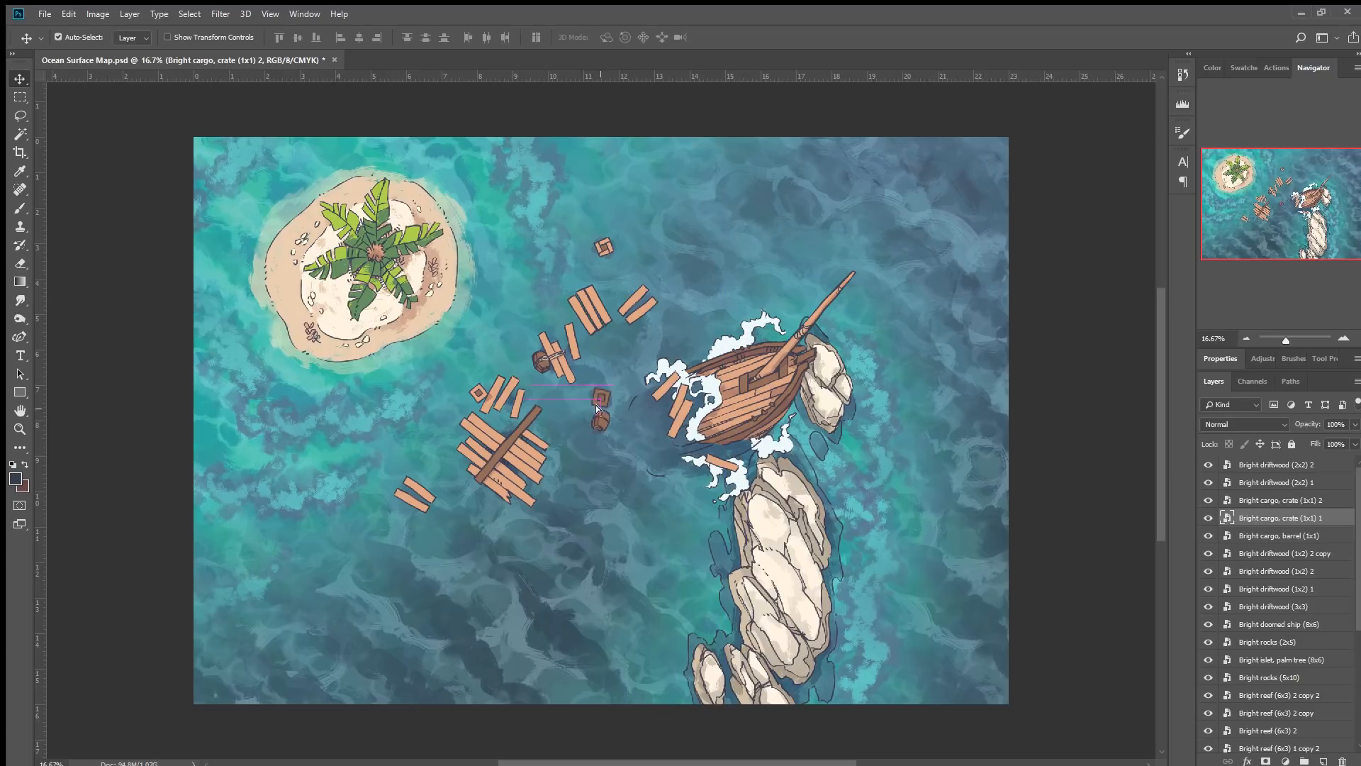
{"action": "left_click_drag", "start_coordinate": [654, 203], "coordinate": [661, 219]}
{"action": "left_click_drag", "start_coordinate": [599, 421], "coordinate": [450, 469]}
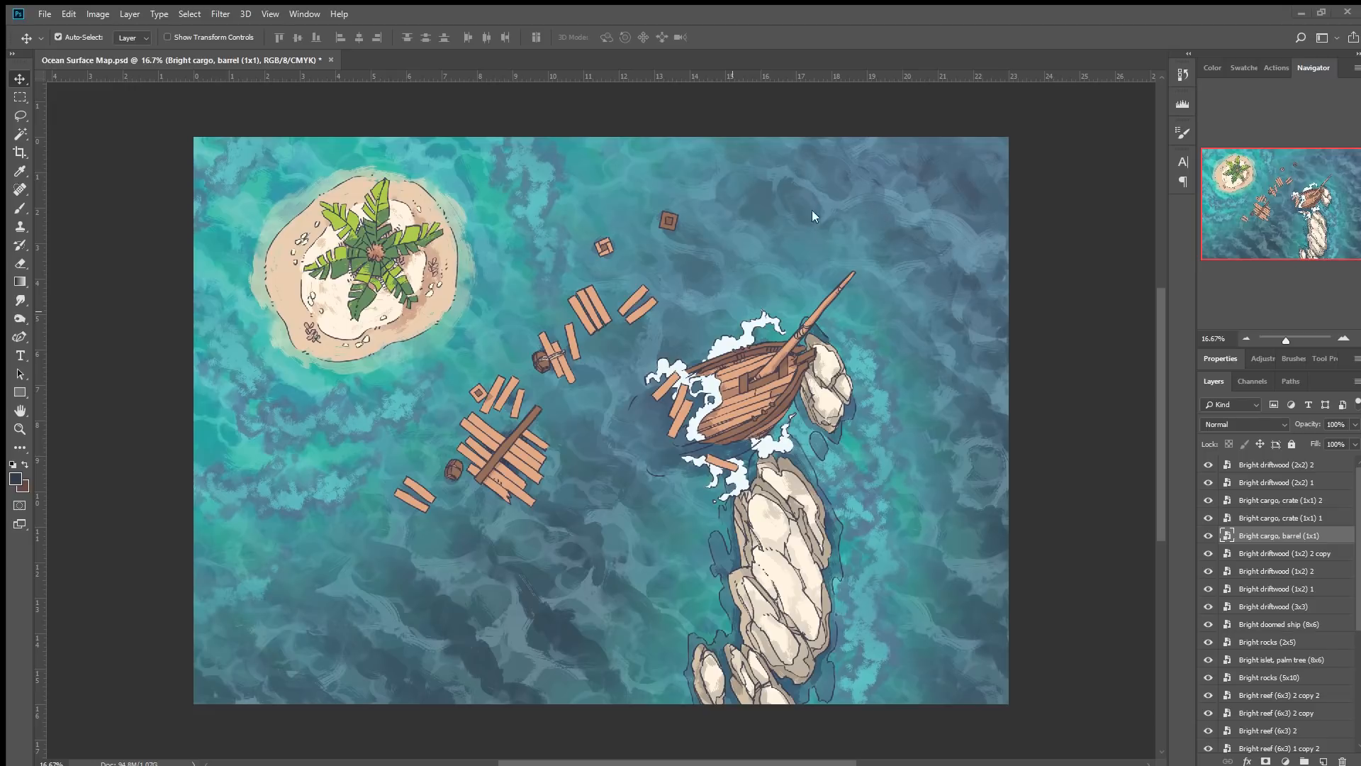
Place the Bright casualty assets and spread the figures among the driftwood and near the ship.
{"action": "left_click_drag", "start_coordinate": [801, 190], "coordinate": [232, 402]}
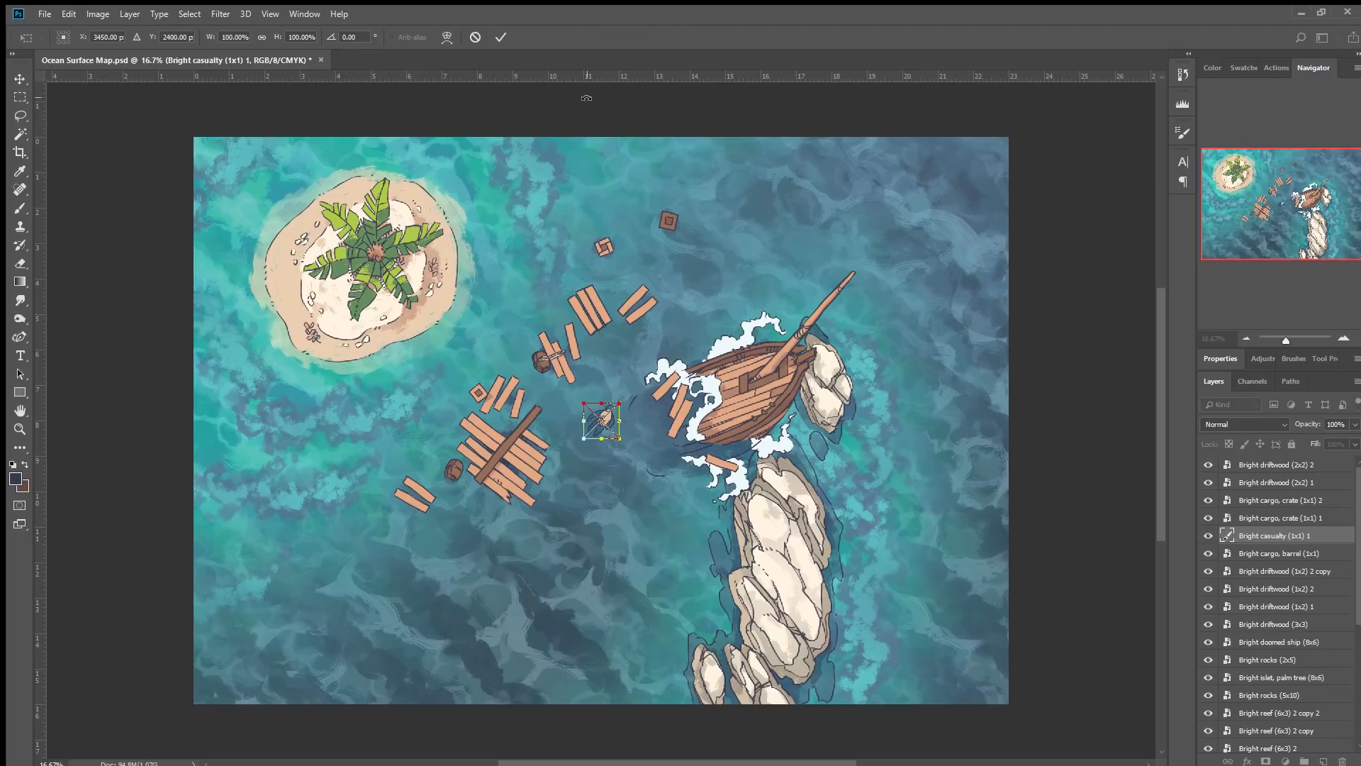
{"action": "left_click", "coordinate": [500, 37]}
{"action": "left_click", "coordinate": [500, 38]}
{"action": "left_click", "coordinate": [500, 38]}
{"action": "left_click_drag", "start_coordinate": [601, 420], "coordinate": [607, 345]}
{"action": "left_click_drag", "start_coordinate": [604, 421], "coordinate": [631, 464]}
{"action": "left_click_drag", "start_coordinate": [678, 508], "coordinate": [682, 501]}
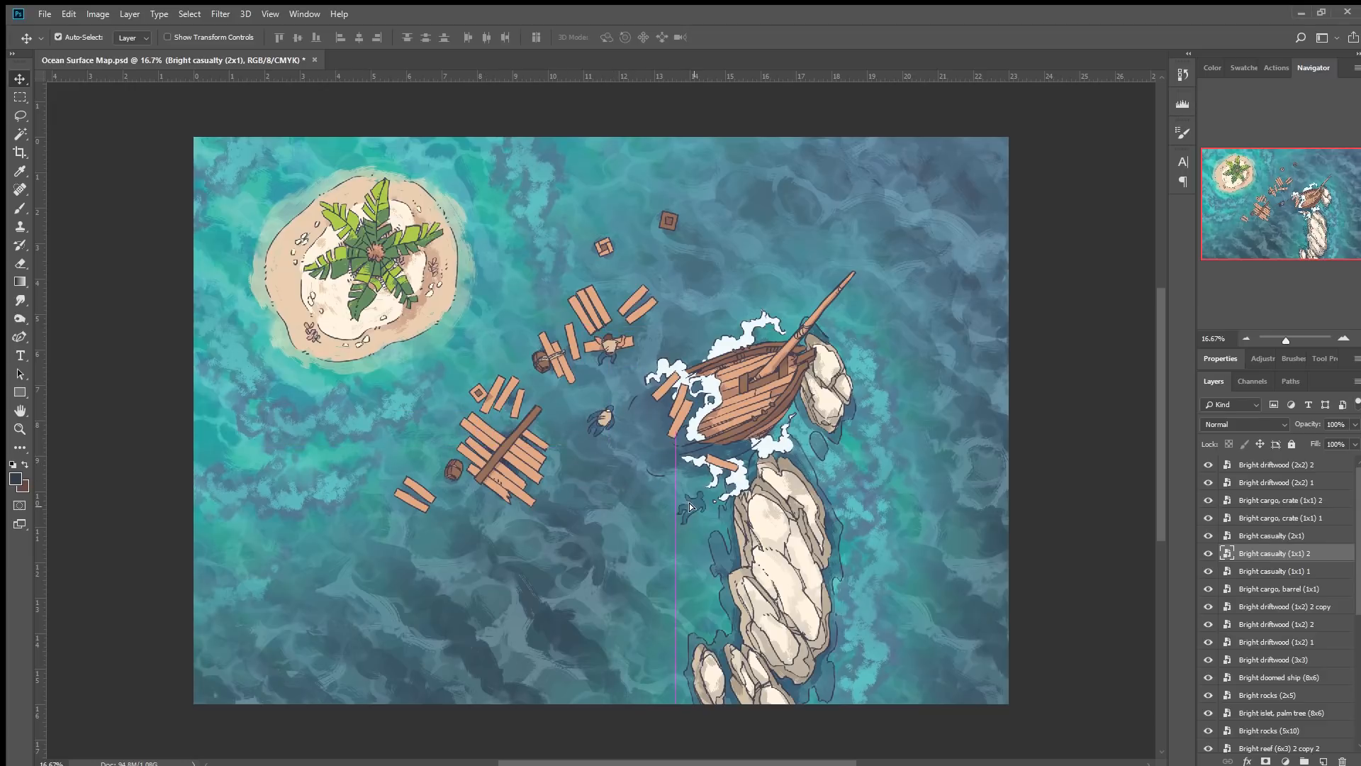
Move the 1x1 casualty below the ship beside the reef and rotate it -45°.
{"action": "left_click_drag", "start_coordinate": [603, 421], "coordinate": [652, 513]}
{"action": "key", "text": "ctrl+t"}
{"action": "left_click_drag", "start_coordinate": [728, 479], "coordinate": [674, 444]}
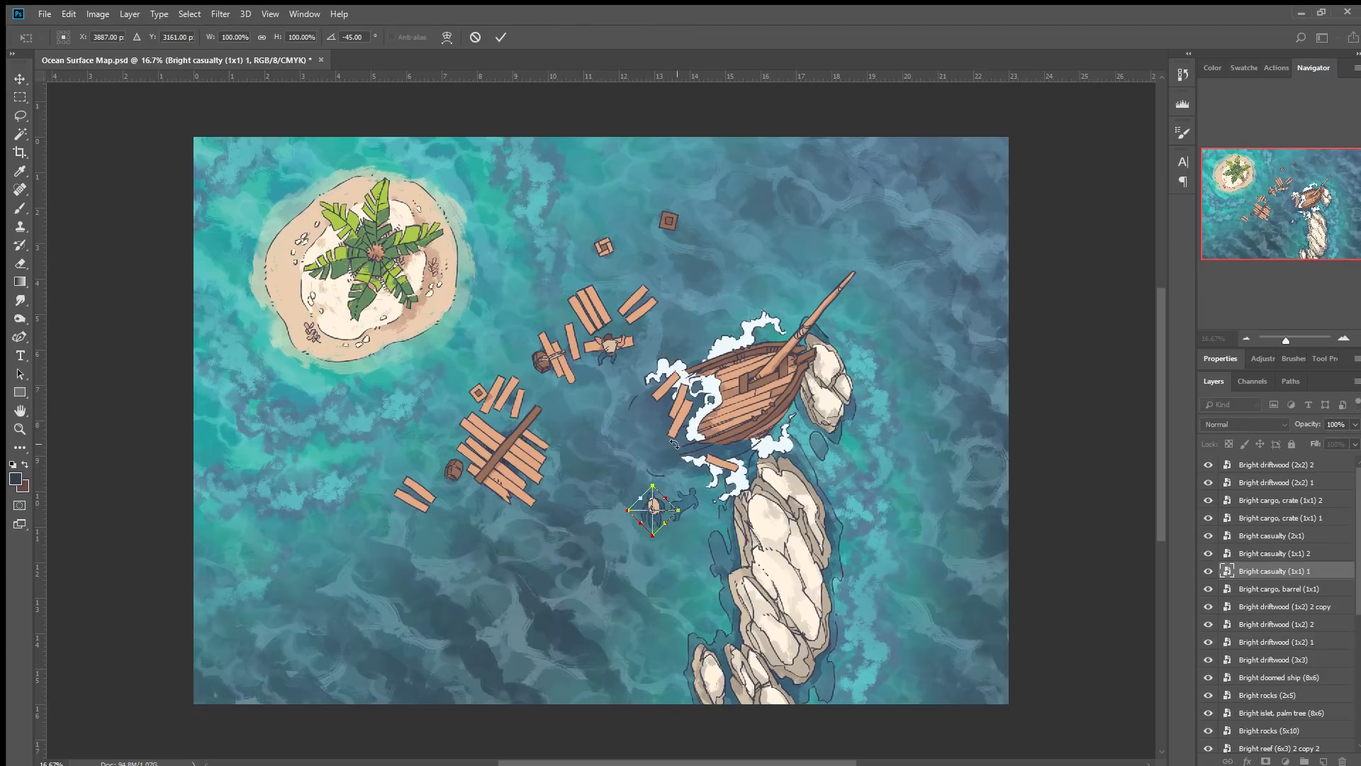
{"action": "left_click", "coordinate": [501, 37]}
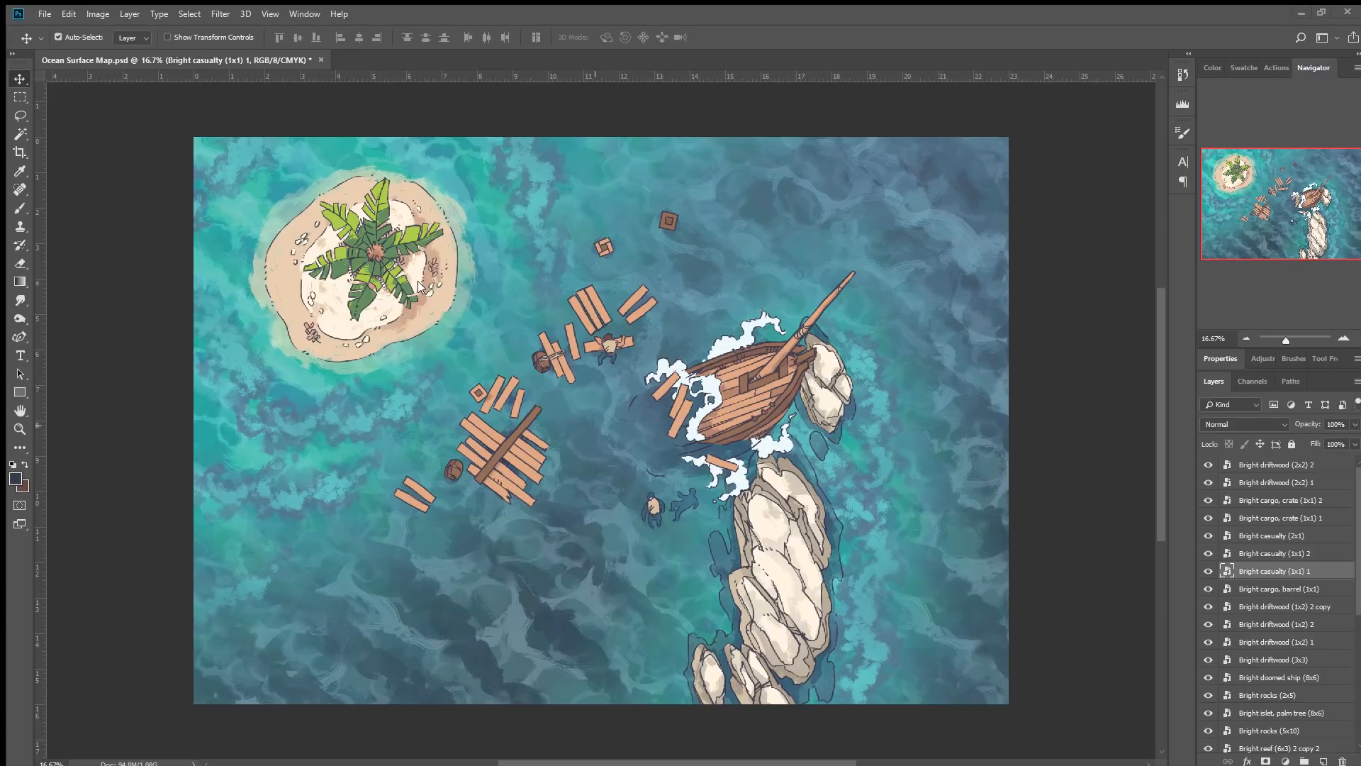
Add the Bright casualty (1x2) asset, position it right of the rocks below the ship, and rotate it slightly.
{"action": "left_click_drag", "start_coordinate": [421, 346], "coordinate": [241, 432]}
{"action": "left_click", "coordinate": [500, 37]}
{"action": "left_click_drag", "start_coordinate": [608, 429], "coordinate": [721, 290]}
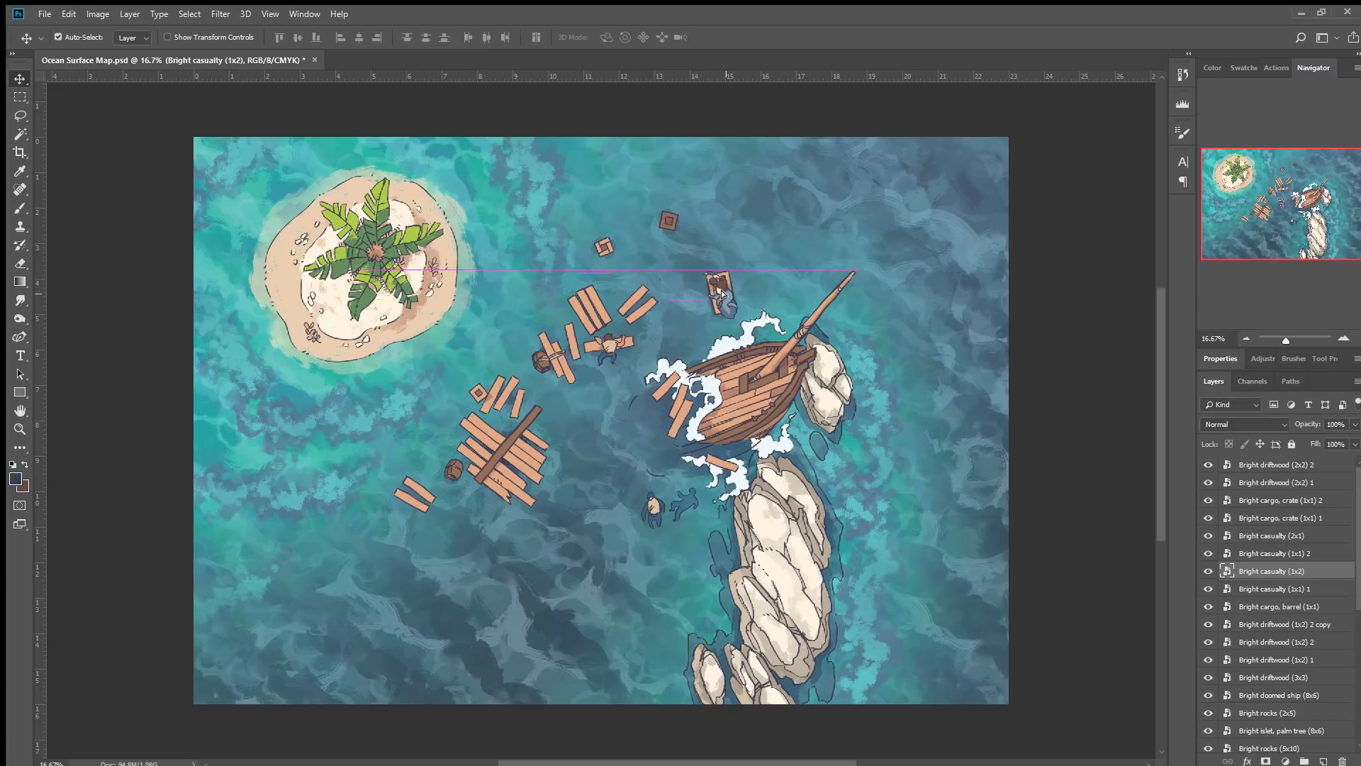
{"action": "left_click_drag", "start_coordinate": [895, 258], "coordinate": [906, 514]}
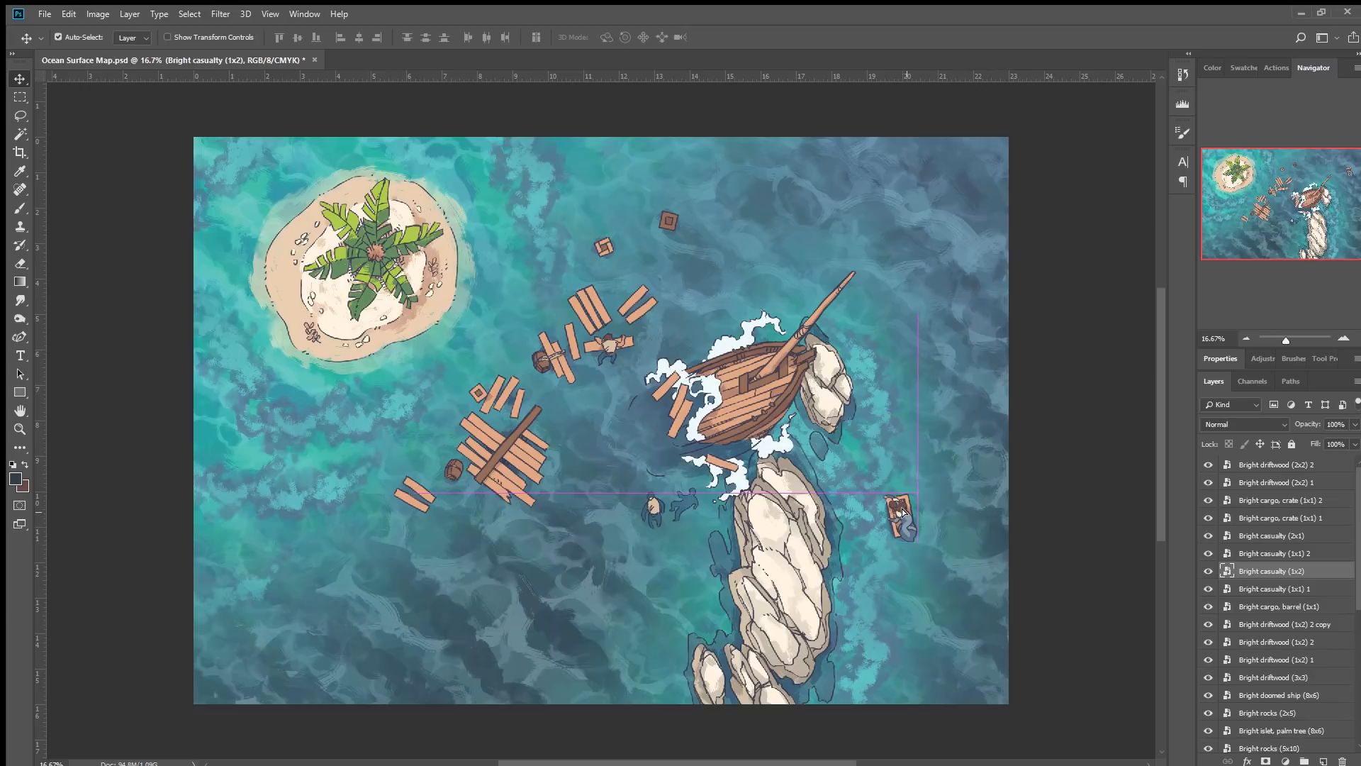
{"action": "key", "text": "ctrl+t"}
{"action": "left_click_drag", "start_coordinate": [925, 489], "coordinate": [889, 434]}
{"action": "left_click", "coordinate": [501, 37]}
{"action": "left_click_drag", "start_coordinate": [901, 521], "coordinate": [882, 516]}
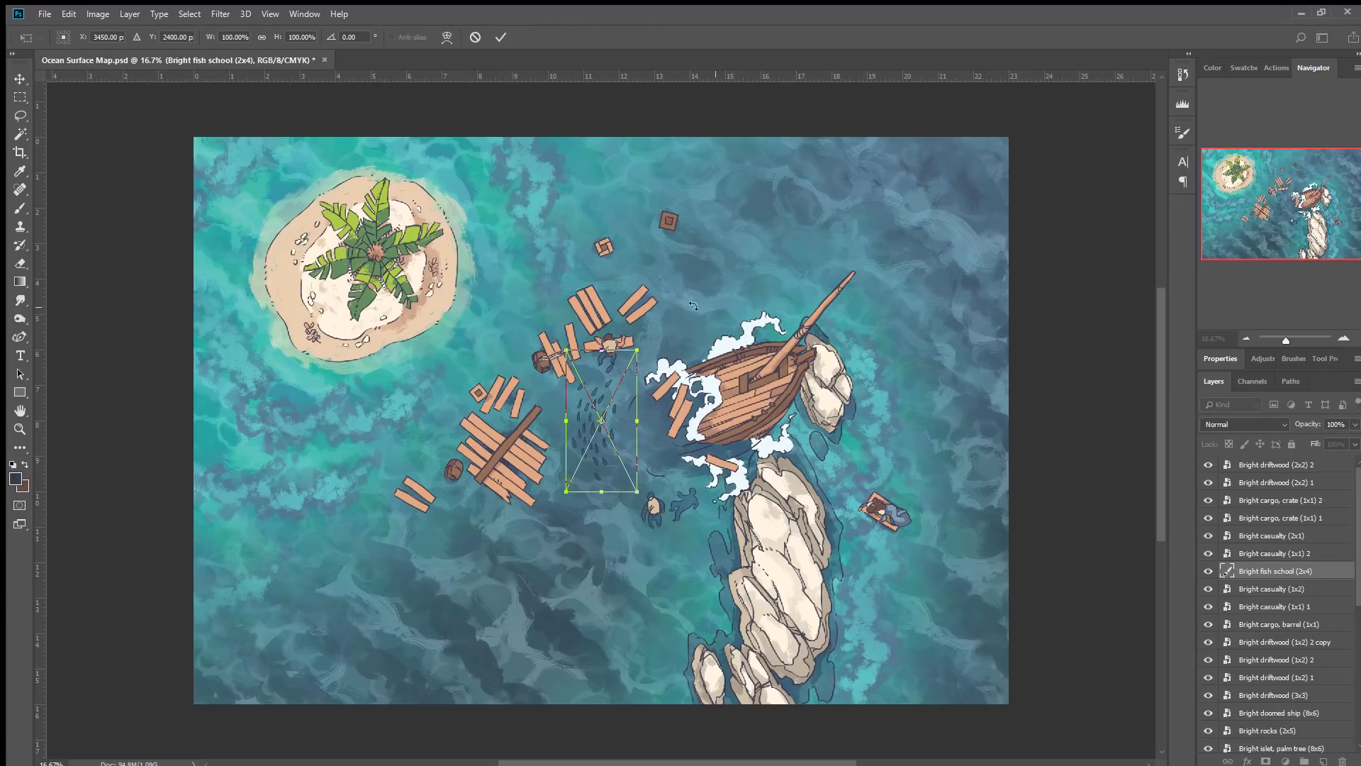
Place the Bright fish school (2x4) asset at the map's left edge, rotated -60°.
{"action": "left_click_drag", "start_coordinate": [693, 305], "coordinate": [565, 302]}
{"action": "left_click_drag", "start_coordinate": [635, 446], "coordinate": [257, 426]}
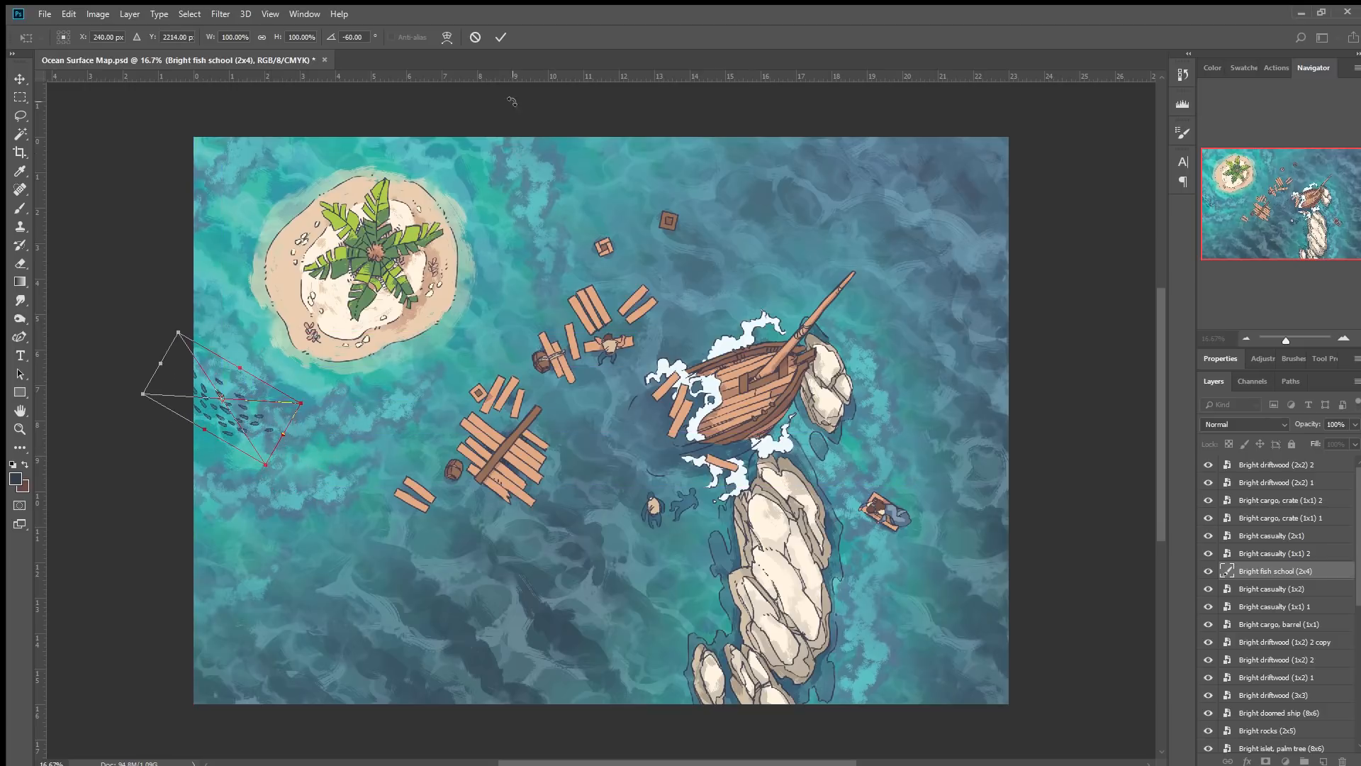
{"action": "left_click", "coordinate": [500, 37]}
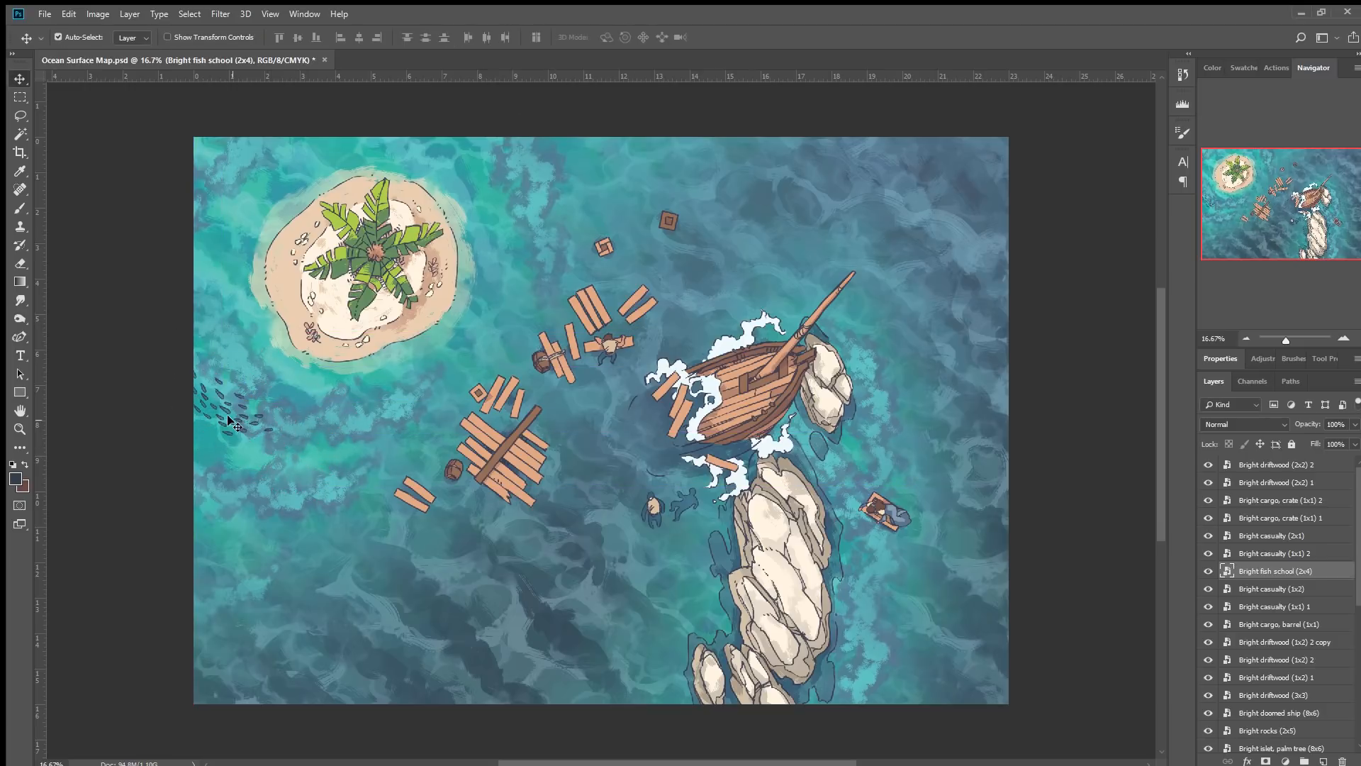
{"action": "left_click_drag", "start_coordinate": [221, 411], "coordinate": [344, 476]}
{"action": "key", "text": "ctrl+t"}
{"action": "left_click_drag", "start_coordinate": [441, 367], "coordinate": [354, 340]}
{"action": "left_click_drag", "start_coordinate": [387, 466], "coordinate": [476, 568]}
{"action": "left_click", "coordinate": [475, 37]}
Place the hammerhead shark below the ship beside the rocks at 86% scale and flip it horizontally.
{"action": "left_click_drag", "start_coordinate": [651, 287], "coordinate": [240, 487]}
{"action": "left_click_drag", "start_coordinate": [594, 395], "coordinate": [659, 599]}
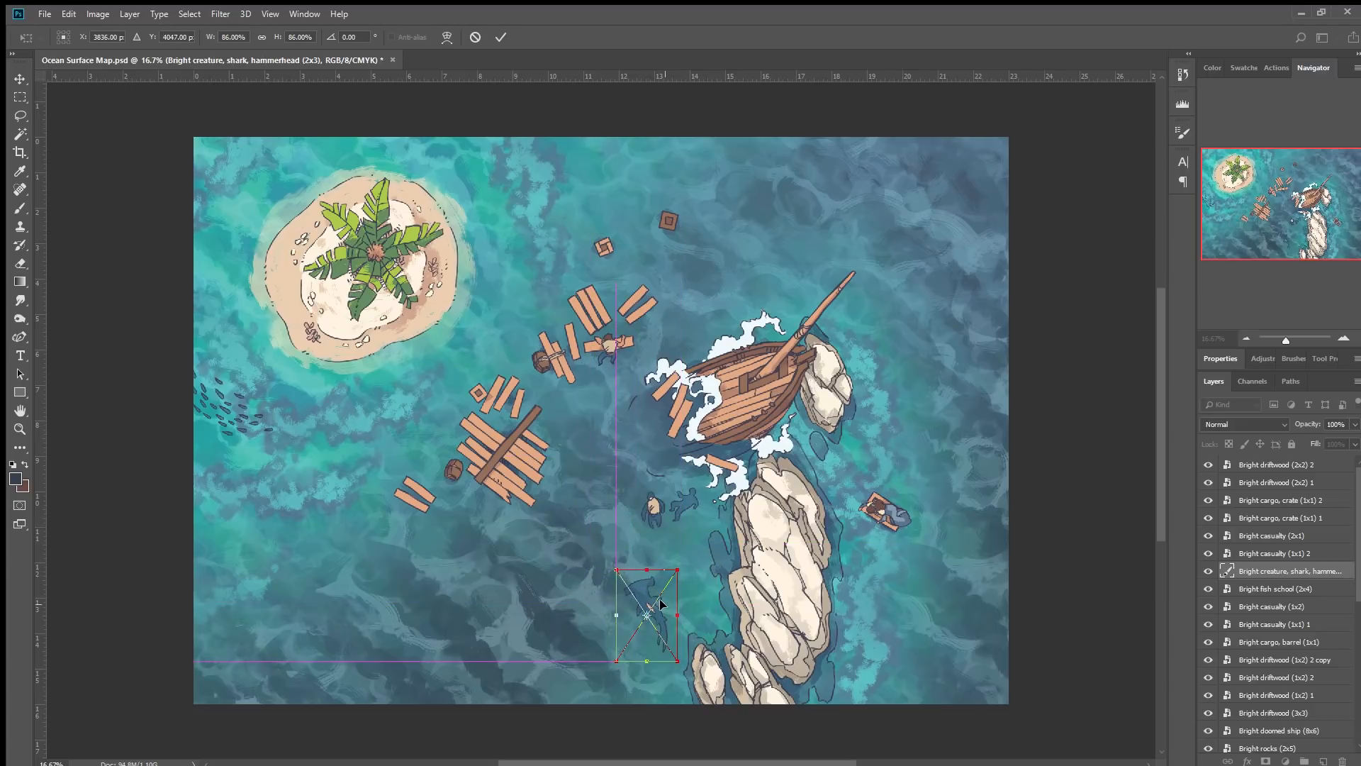
{"action": "left_click", "coordinate": [715, 582]}
{"action": "left_click_drag", "start_coordinate": [666, 609], "coordinate": [675, 595]}
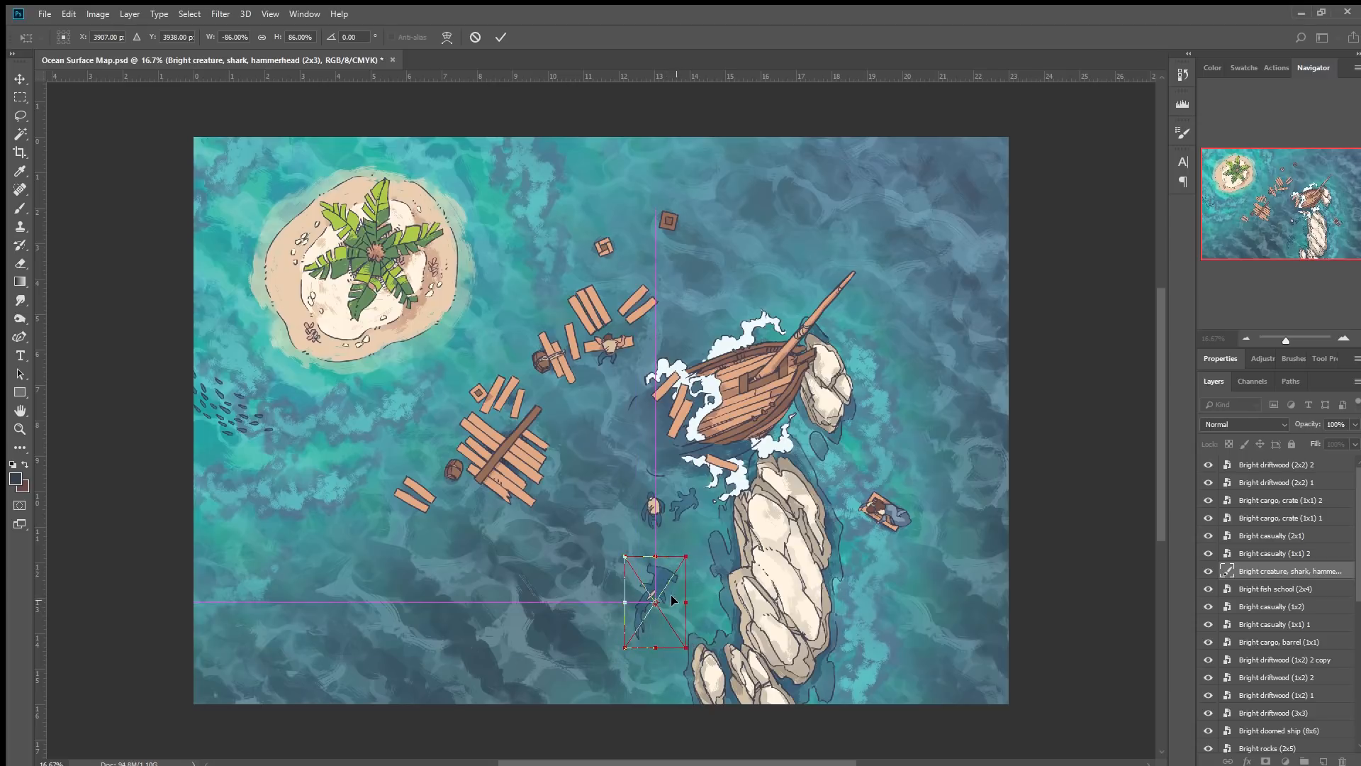
{"action": "left_click", "coordinate": [500, 40]}
Duplicate the shark, flip the copy back, and move it to the lower left rotated 90°.
{"action": "left_click_drag", "start_coordinate": [661, 596], "coordinate": [546, 631]}
{"action": "key", "text": "ctrl+t"}
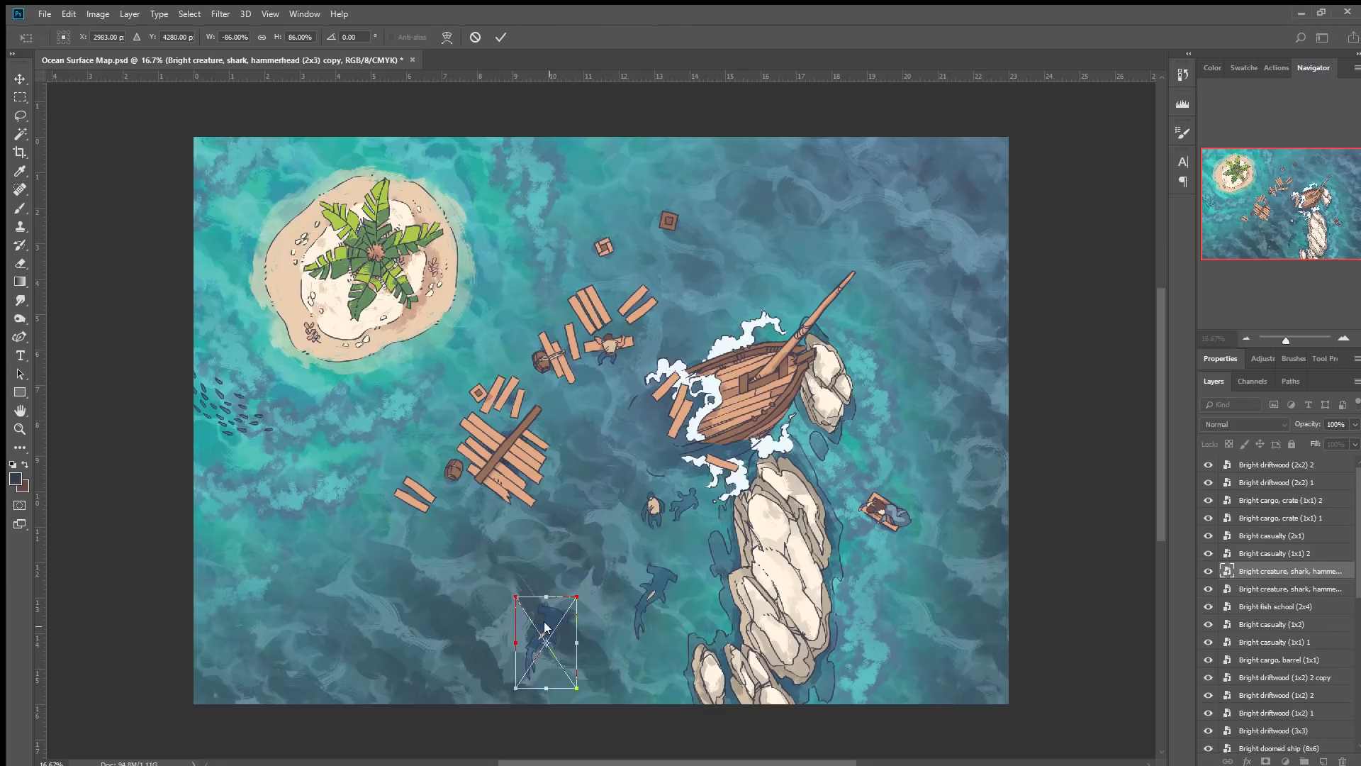
{"action": "left_click", "coordinate": [597, 601]}
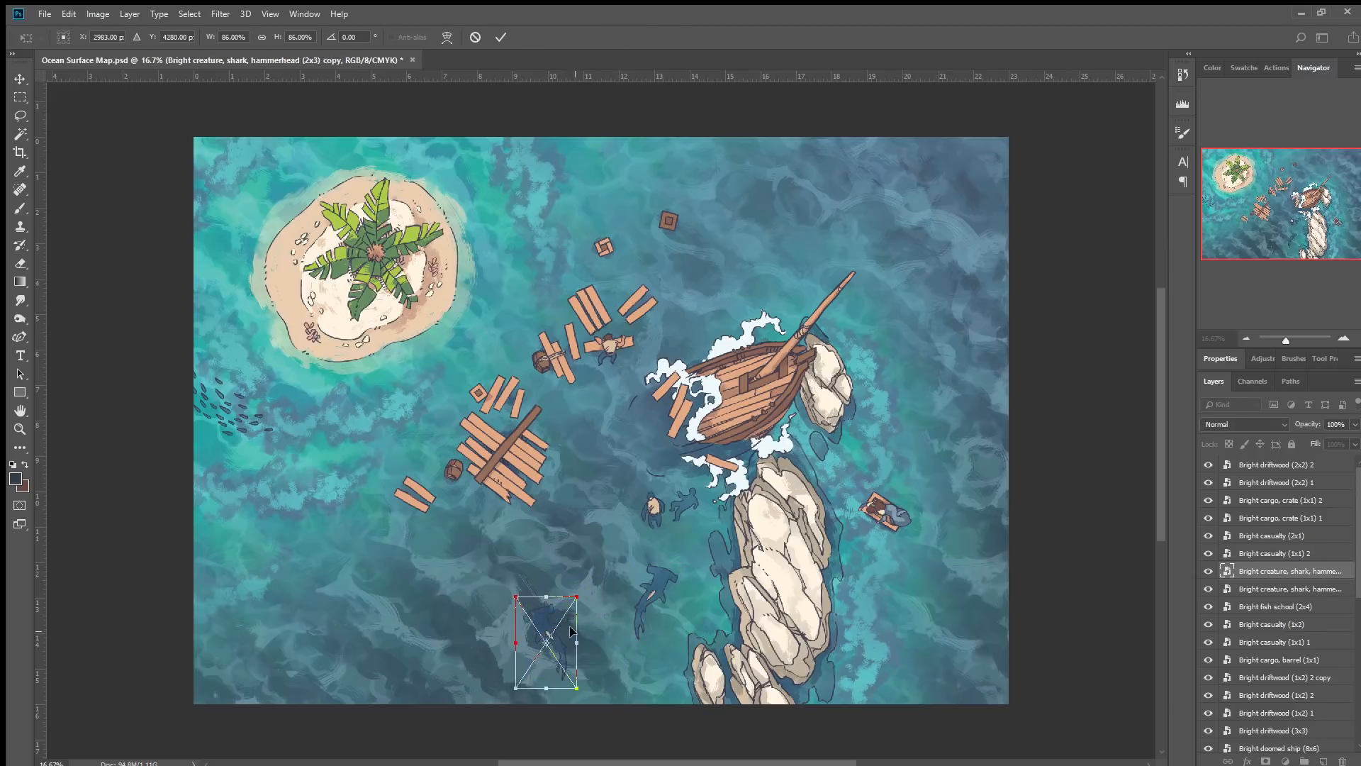
{"action": "left_click_drag", "start_coordinate": [556, 632], "coordinate": [281, 470]}
{"action": "left_click_drag", "start_coordinate": [347, 412], "coordinate": [349, 594]}
{"action": "left_click_drag", "start_coordinate": [315, 475], "coordinate": [345, 490]}
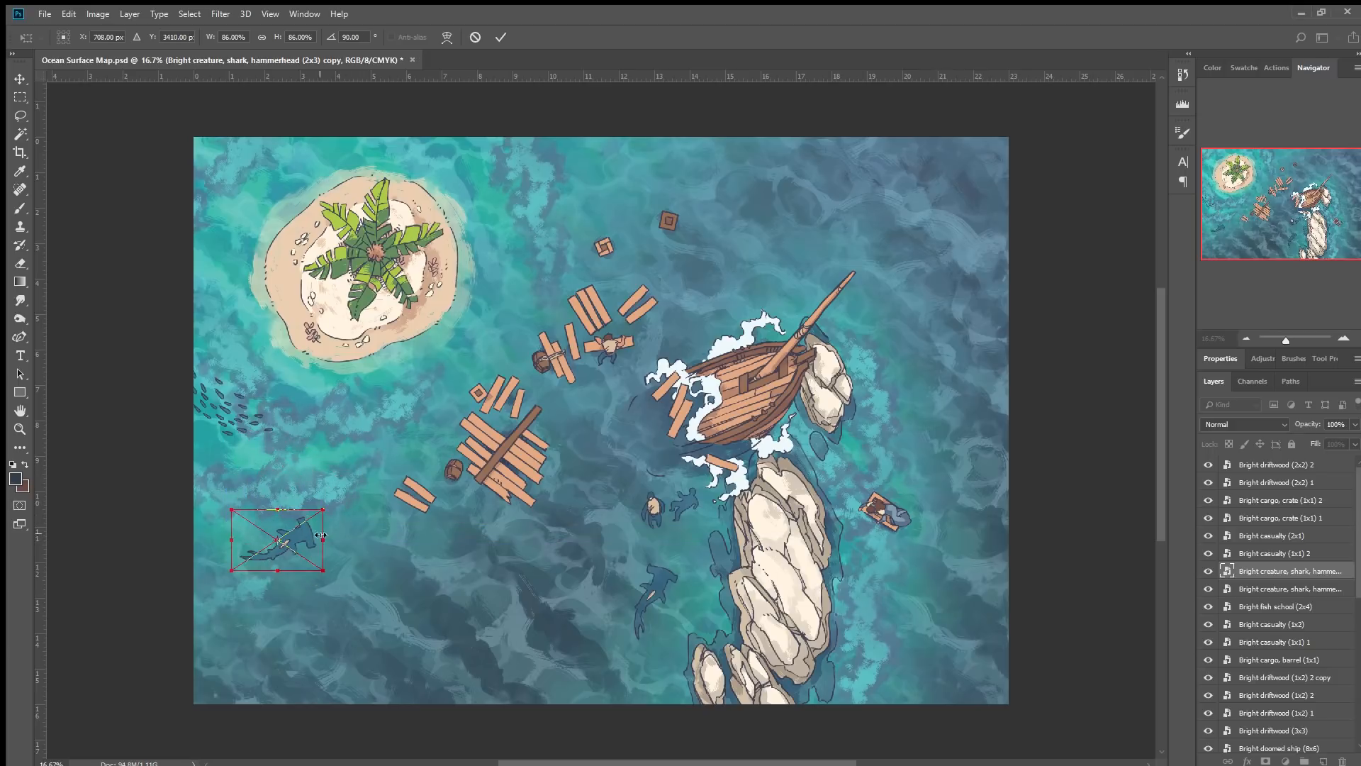
{"action": "mouse_move", "coordinate": [303, 529]}
{"action": "left_mouse_down"}
{"action": "mouse_move", "coordinate": [316, 505]}
{"action": "mouse_move", "coordinate": [301, 510]}
{"action": "left_mouse_up"}
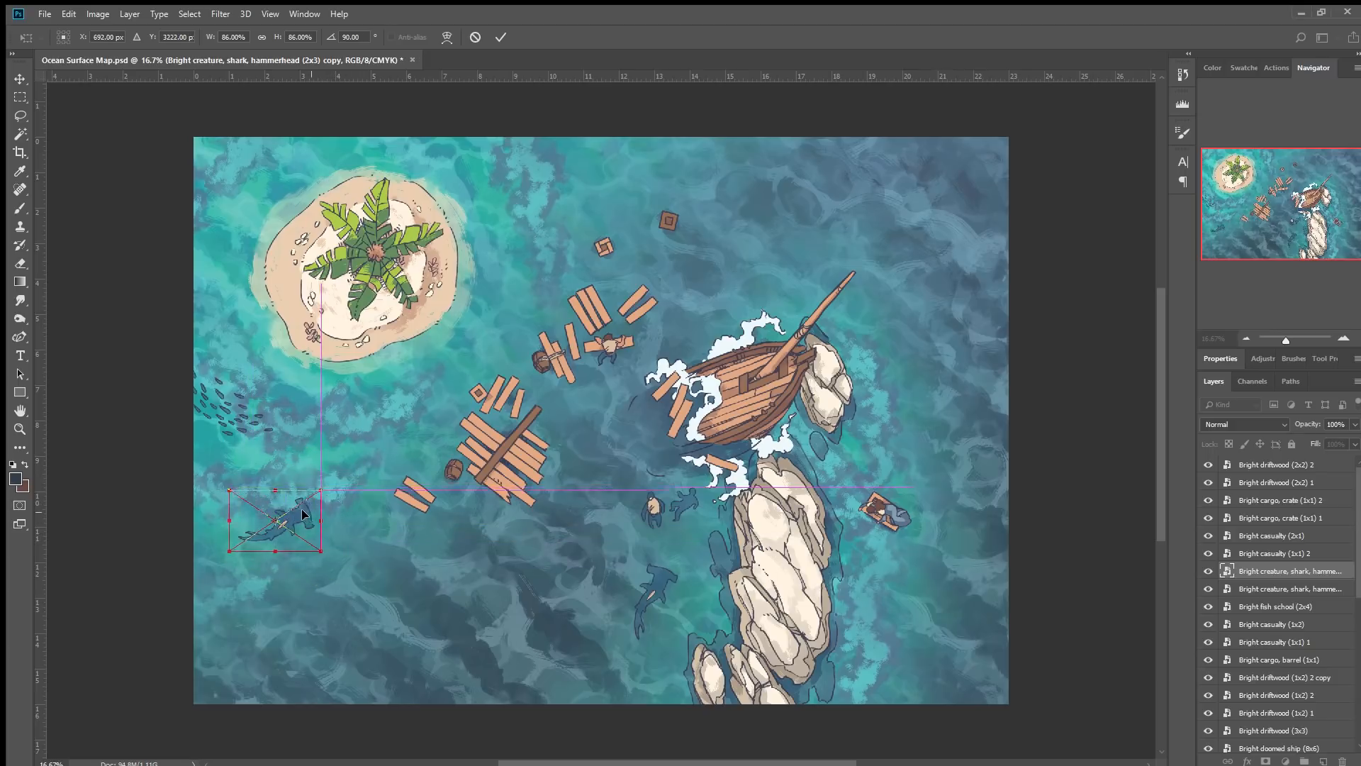
{"action": "left_click", "coordinate": [499, 37]}
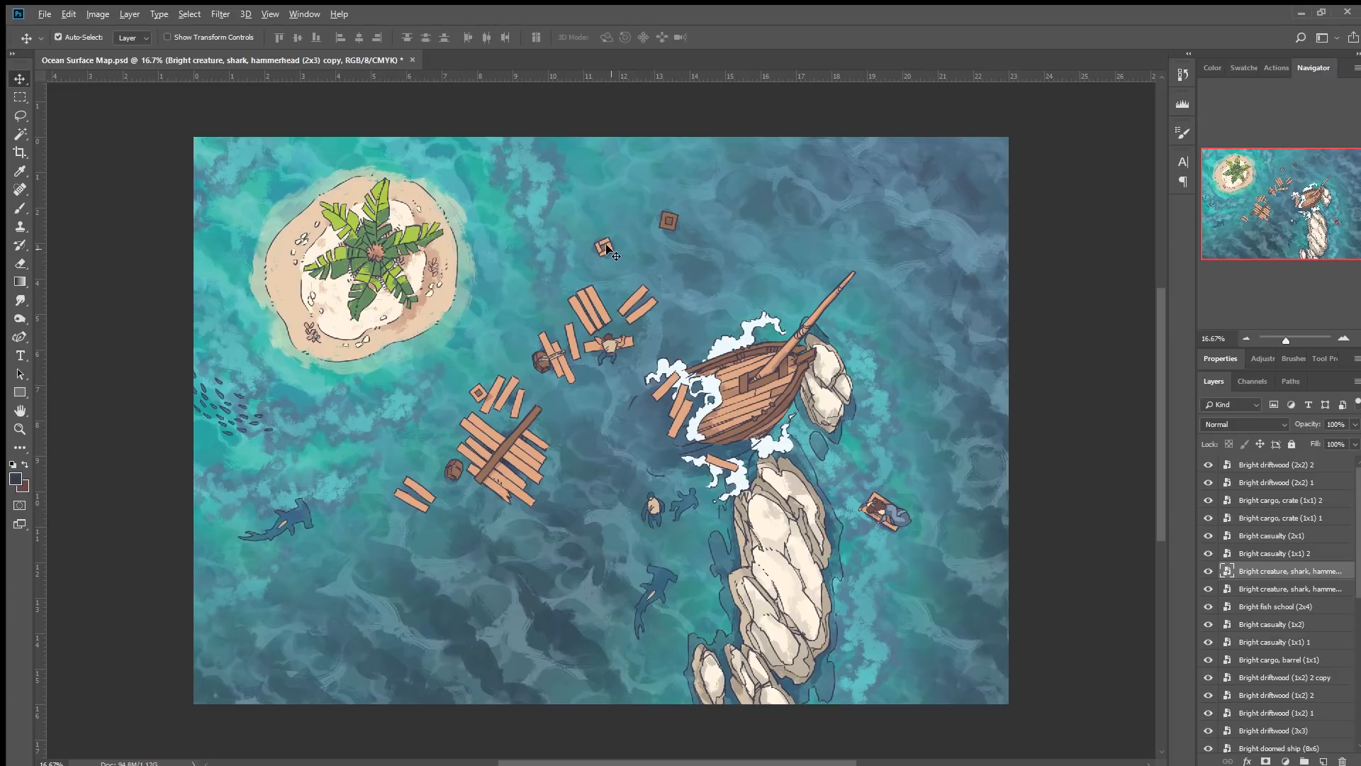
Place the Bright creature, turtle (2x2) asset just right of the island.
{"action": "left_click_drag", "start_coordinate": [291, 389], "coordinate": [241, 407]}
{"action": "left_click_drag", "start_coordinate": [607, 431], "coordinate": [560, 193]}
{"action": "left_click", "coordinate": [500, 37]}
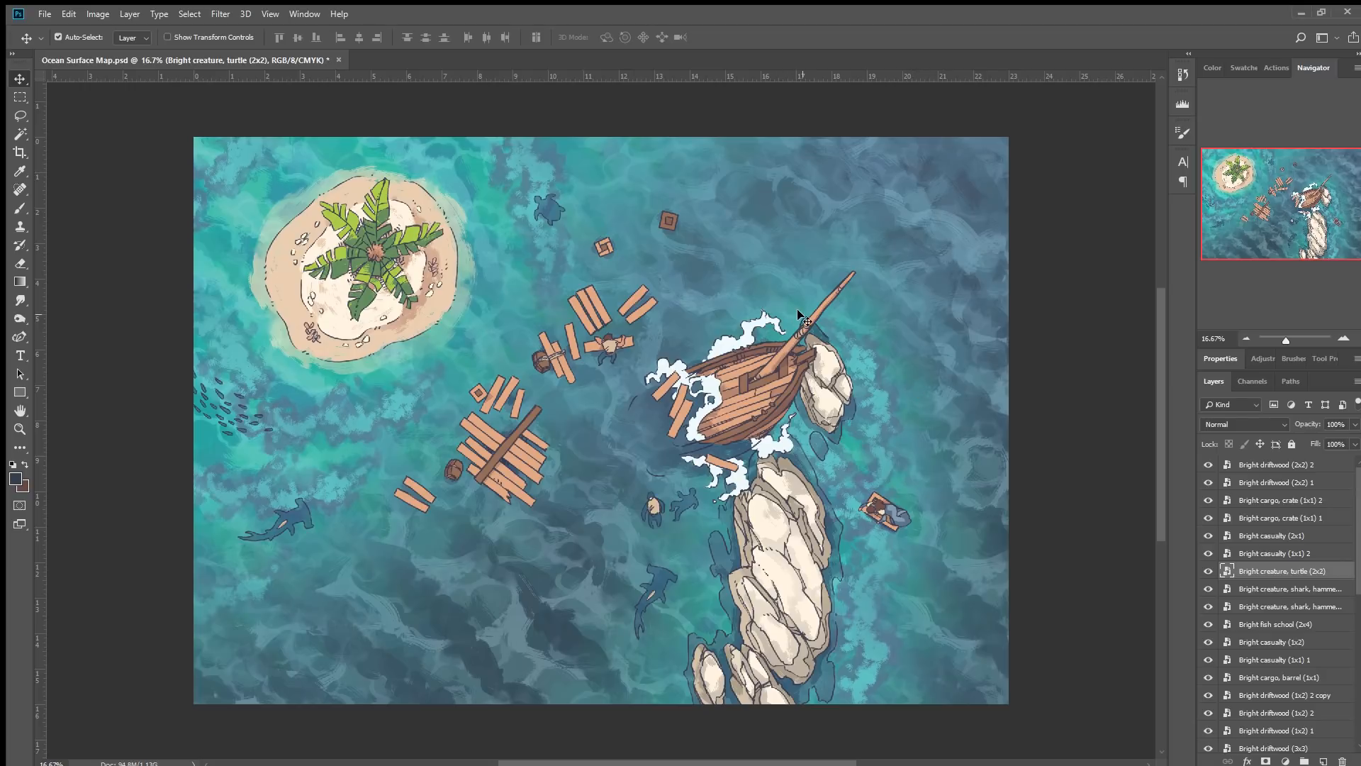
Duplicate a 1x2 driftwood plank and place the copy beside the ship's bow.
{"action": "mouse_move", "coordinate": [488, 392]}
{"action": "left_mouse_down"}
{"action": "mouse_move", "coordinate": [489, 375]}
{"action": "mouse_move", "coordinate": [468, 386]}
{"action": "left_mouse_up"}
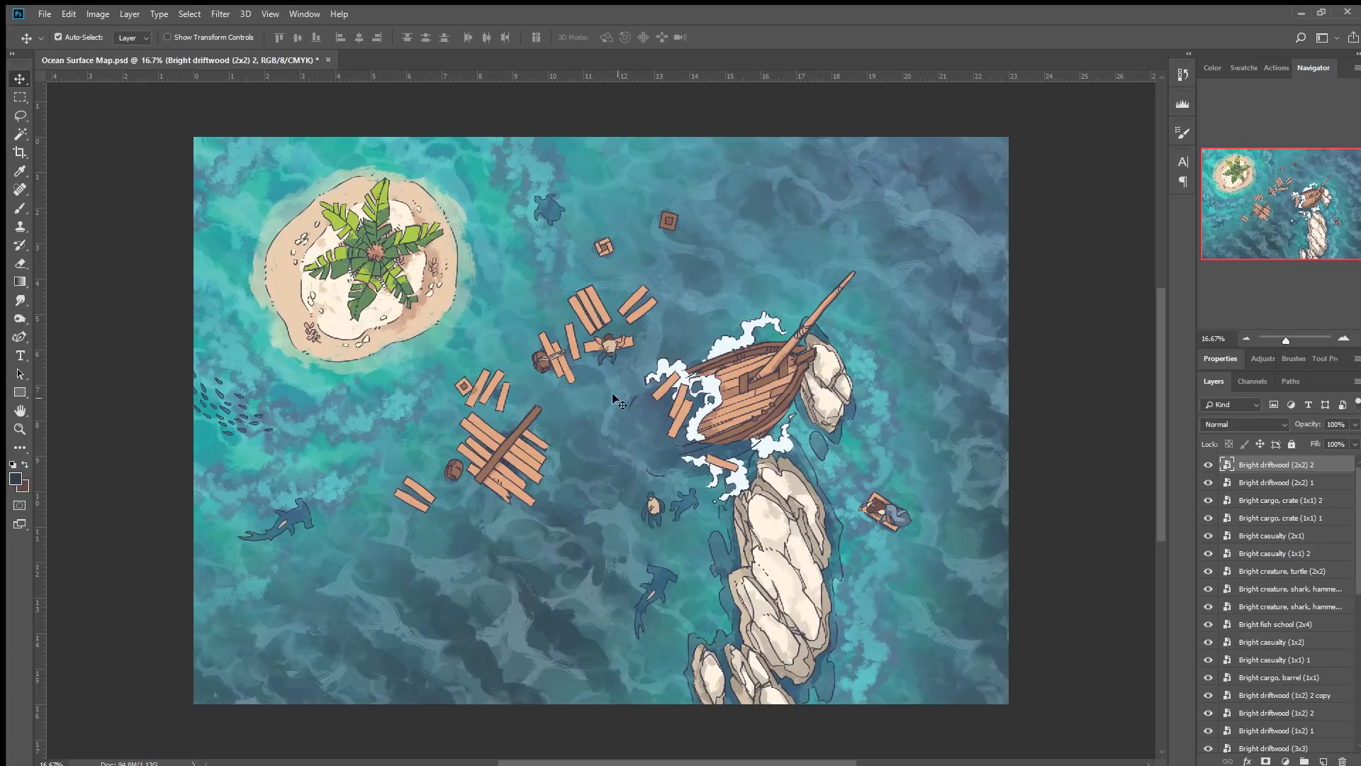
{"action": "left_click", "coordinate": [599, 314]}
{"action": "left_click_drag", "start_coordinate": [596, 304], "coordinate": [663, 172], "text": "alt"}
{"action": "key", "text": "ctrl+t"}
{"action": "left_click", "coordinate": [500, 38]}
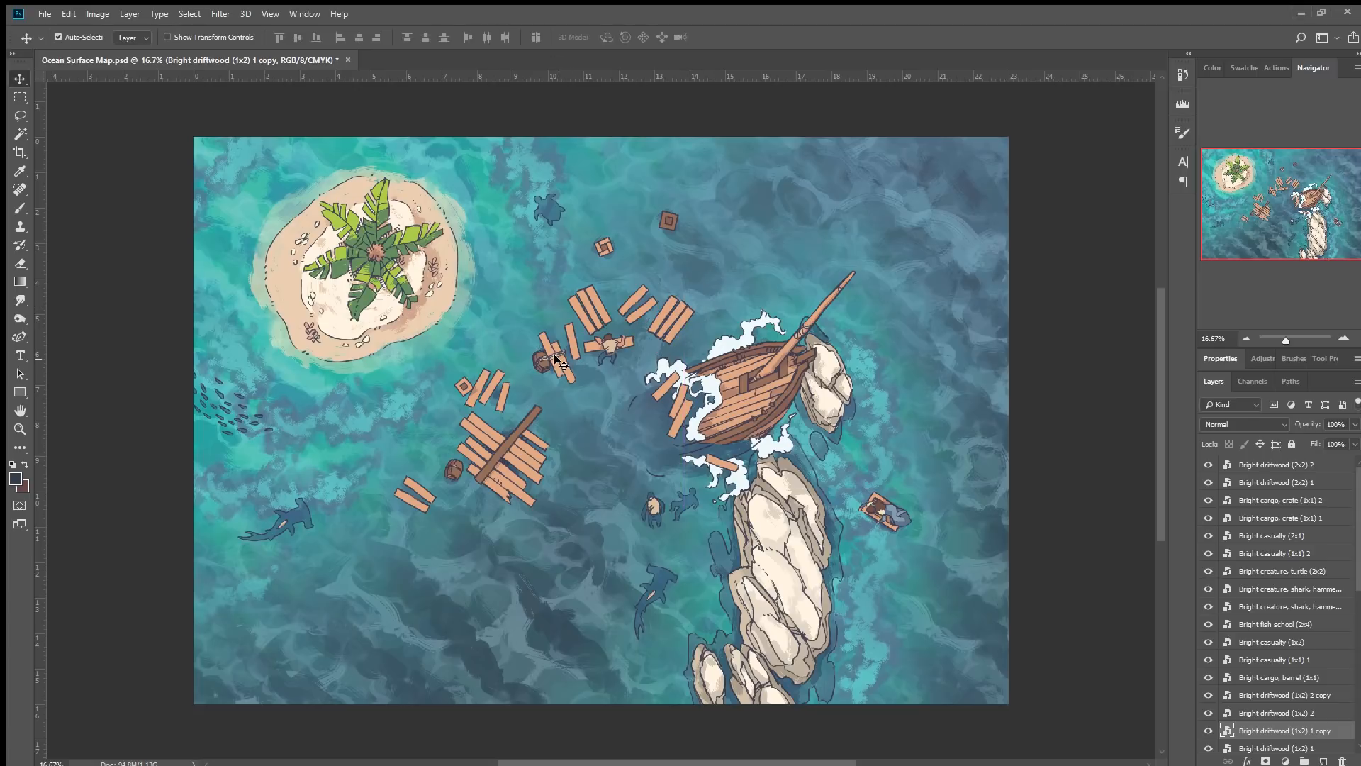
Duplicate the 2x2 driftwood pile, flip it horizontally, and place it above the ship's bow rotated -15°.
{"action": "left_click", "coordinate": [554, 356]}
{"action": "left_click_drag", "start_coordinate": [553, 355], "coordinate": [603, 413], "text": "ctrl+alt"}
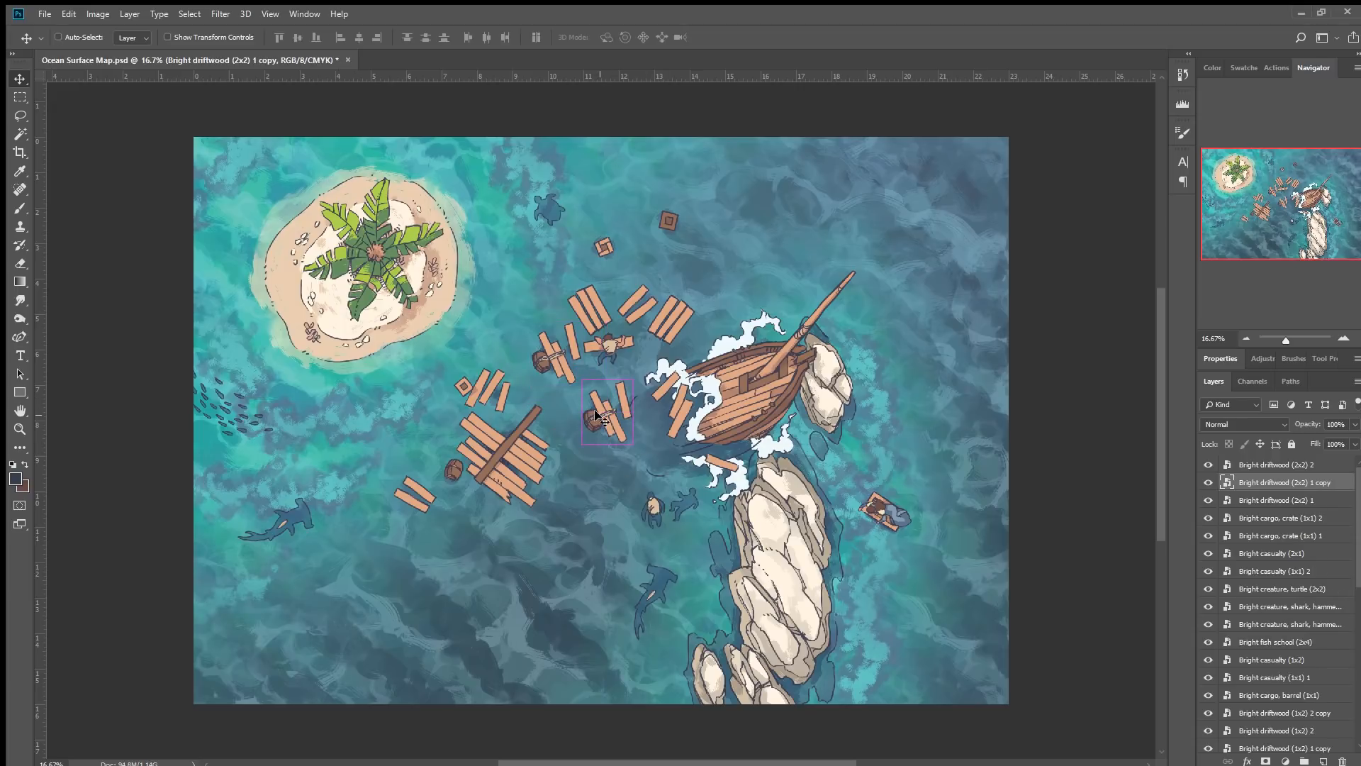
{"action": "key", "text": "ctrl+t"}
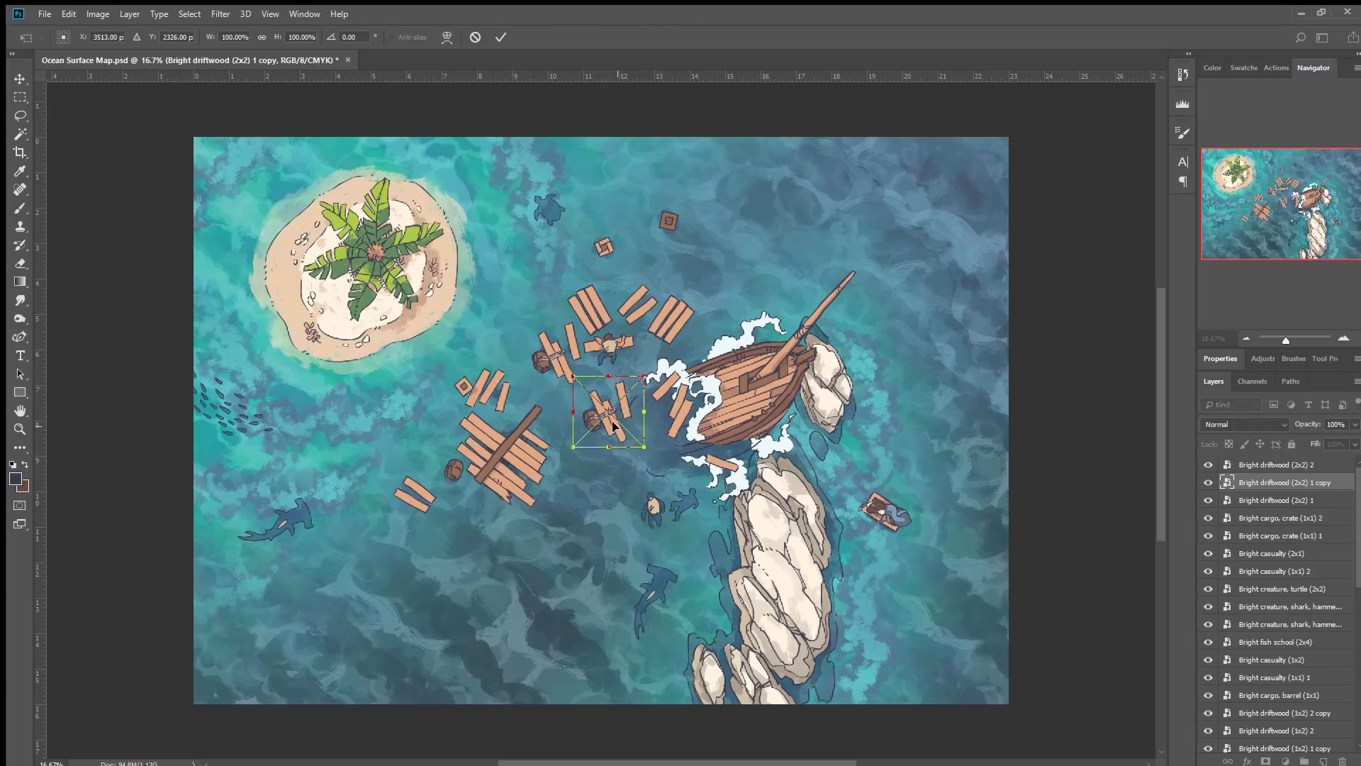
{"action": "left_click", "coordinate": [656, 587]}
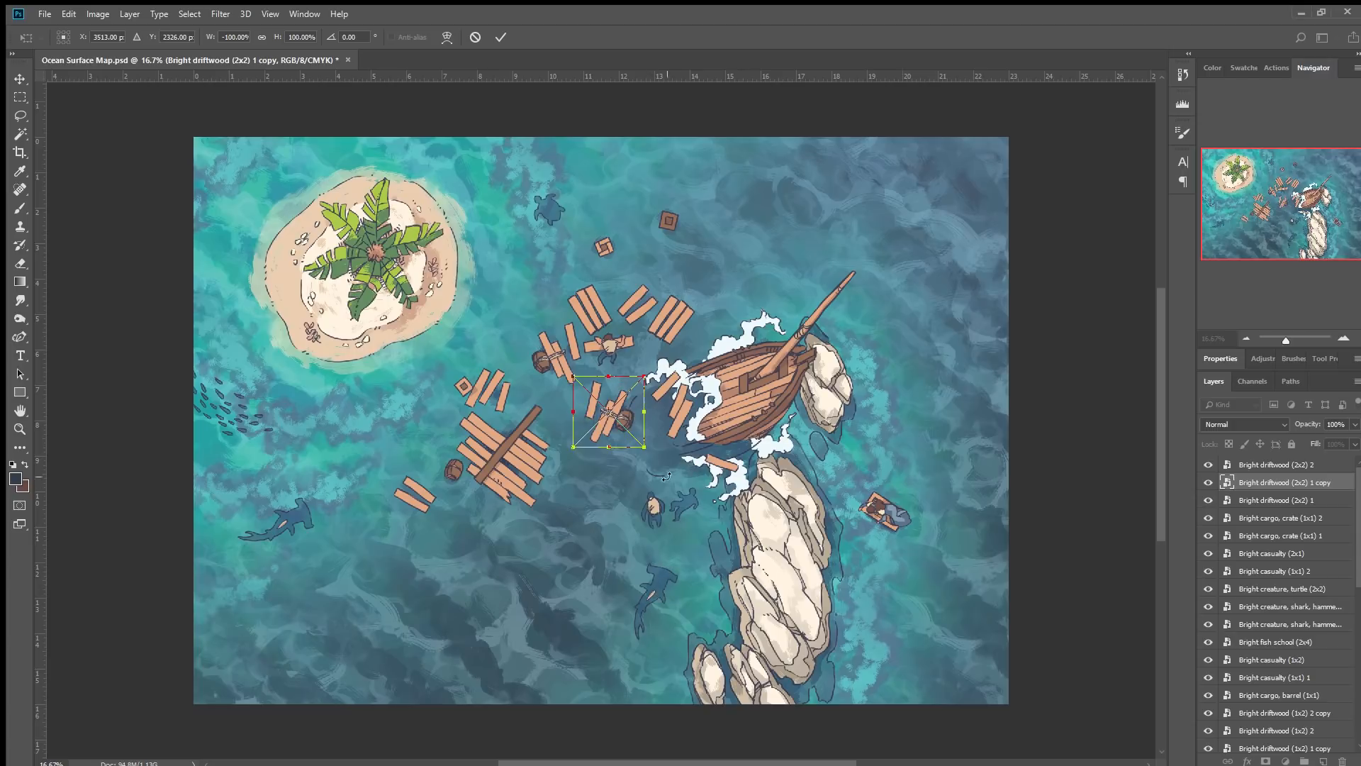
{"action": "left_click_drag", "start_coordinate": [624, 409], "coordinate": [726, 301]}
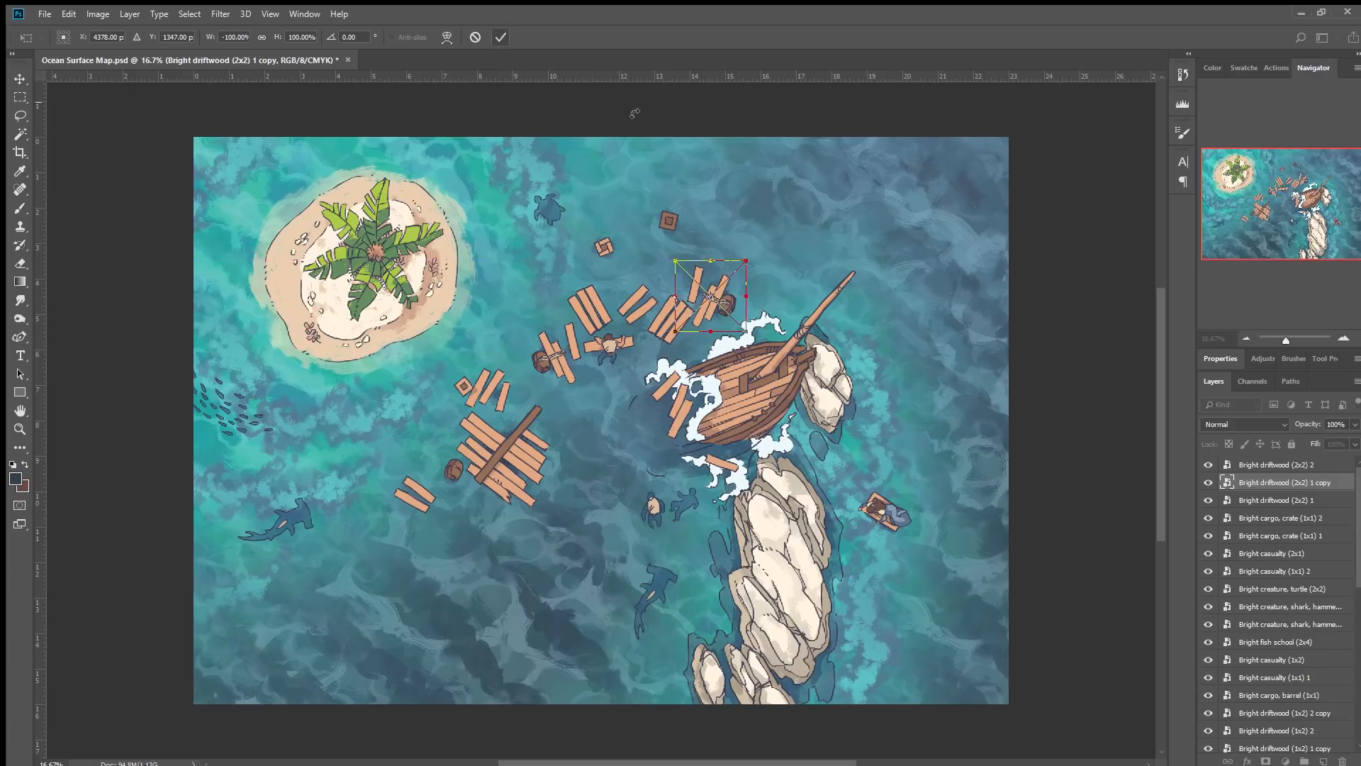
{"action": "left_click_drag", "start_coordinate": [797, 223], "coordinate": [770, 198]}
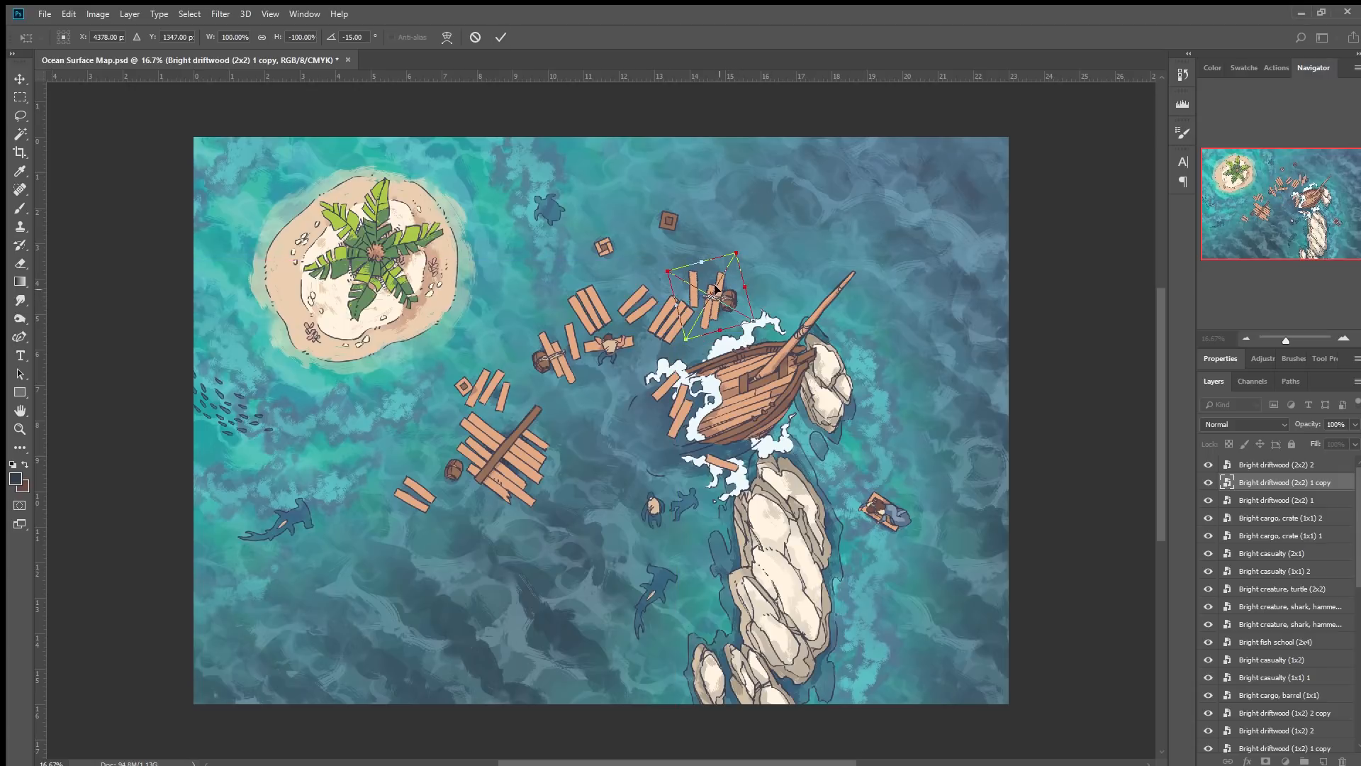
{"action": "left_click_drag", "start_coordinate": [729, 292], "coordinate": [718, 273]}
{"action": "left_click", "coordinate": [502, 38]}
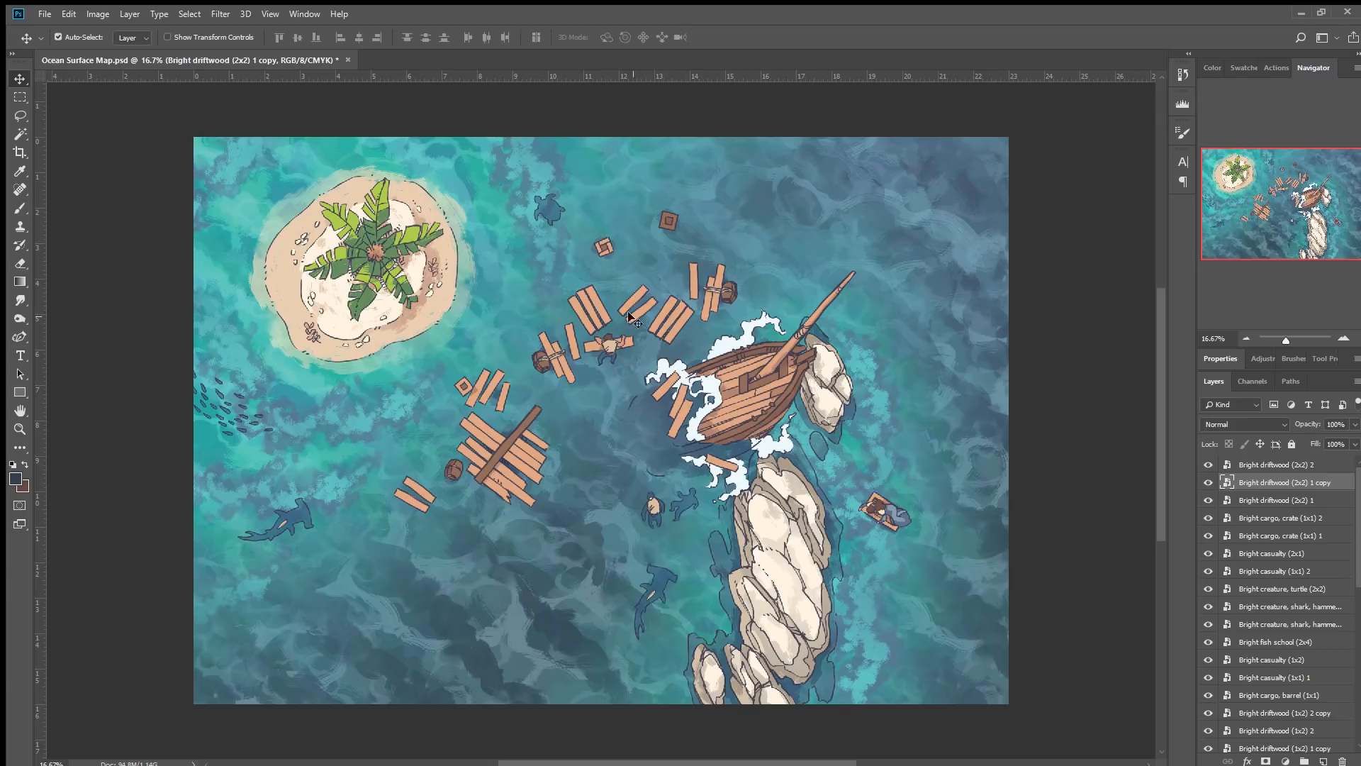
Duplicate the small 2x2 driftwood piece, rotate it -135°, and place it near the top of the wreckage.
{"action": "left_click", "coordinate": [472, 386]}
{"action": "left_click_drag", "start_coordinate": [522, 385], "coordinate": [620, 389]}
{"action": "key", "text": "ctrl+t"}
{"action": "left_click_drag", "start_coordinate": [670, 352], "coordinate": [504, 388]}
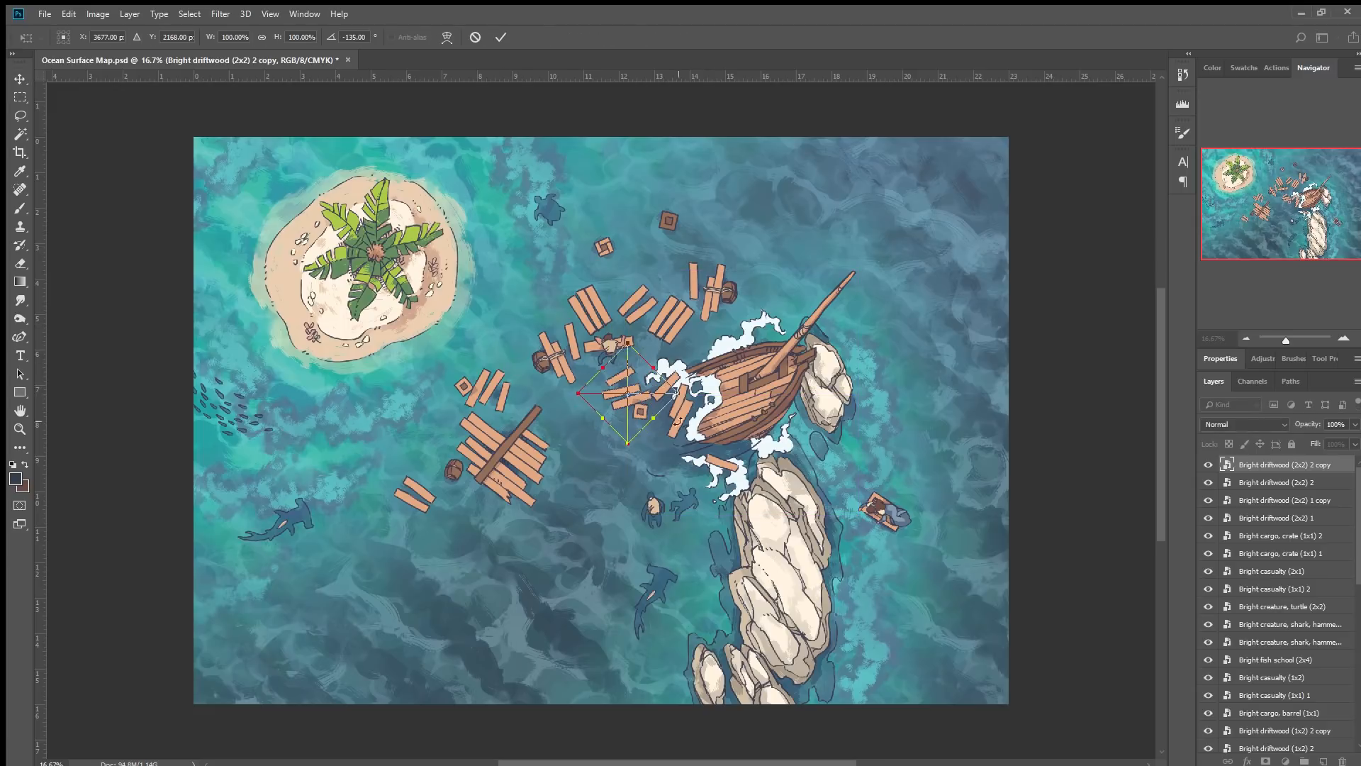
{"action": "left_click_drag", "start_coordinate": [638, 408], "coordinate": [676, 284]}
{"action": "left_click_drag", "start_coordinate": [806, 271], "coordinate": [640, 313]}
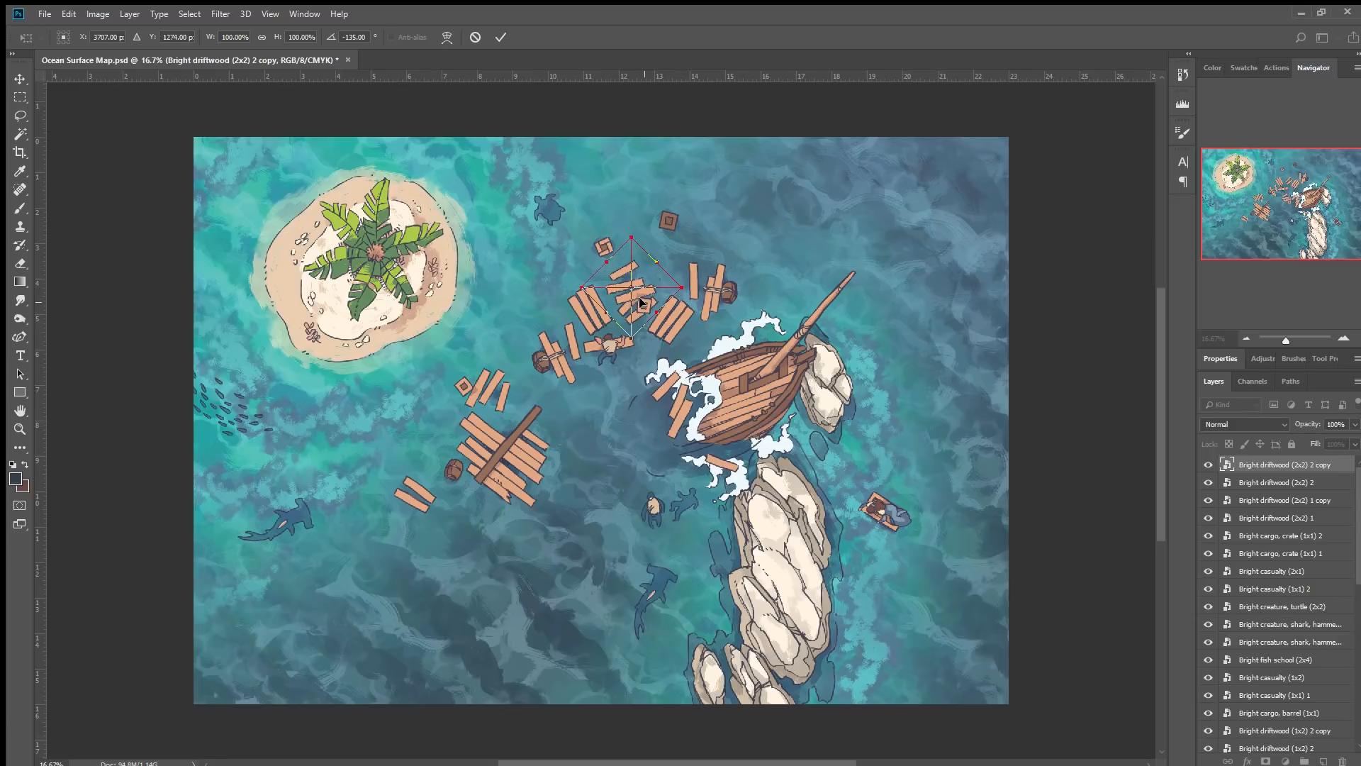
{"action": "left_click", "coordinate": [500, 37]}
Shift a 1x2 plank up and right, then place the submerged flag above the ship's bow with its layer on top.
{"action": "left_click_drag", "start_coordinate": [634, 320], "coordinate": [772, 273]}
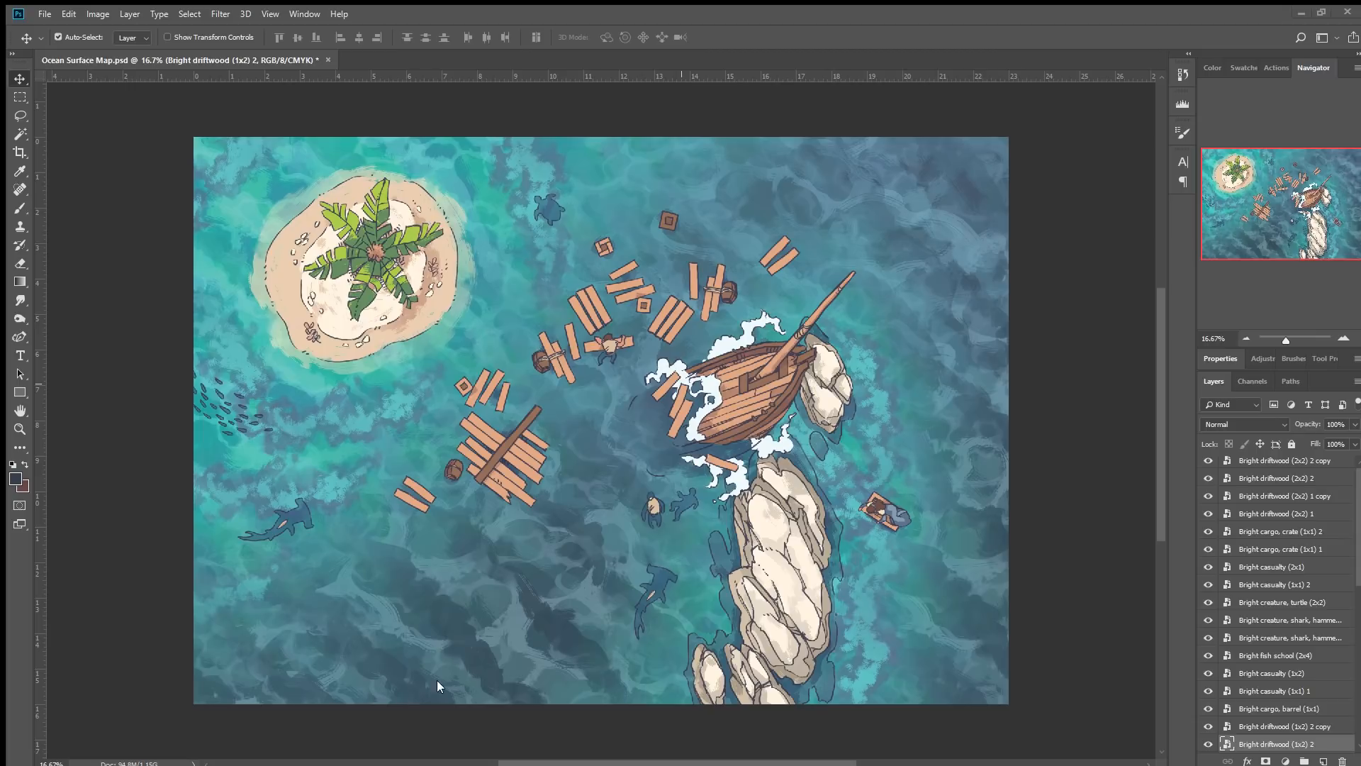
{"action": "left_click_drag", "start_coordinate": [301, 539], "coordinate": [208, 501]}
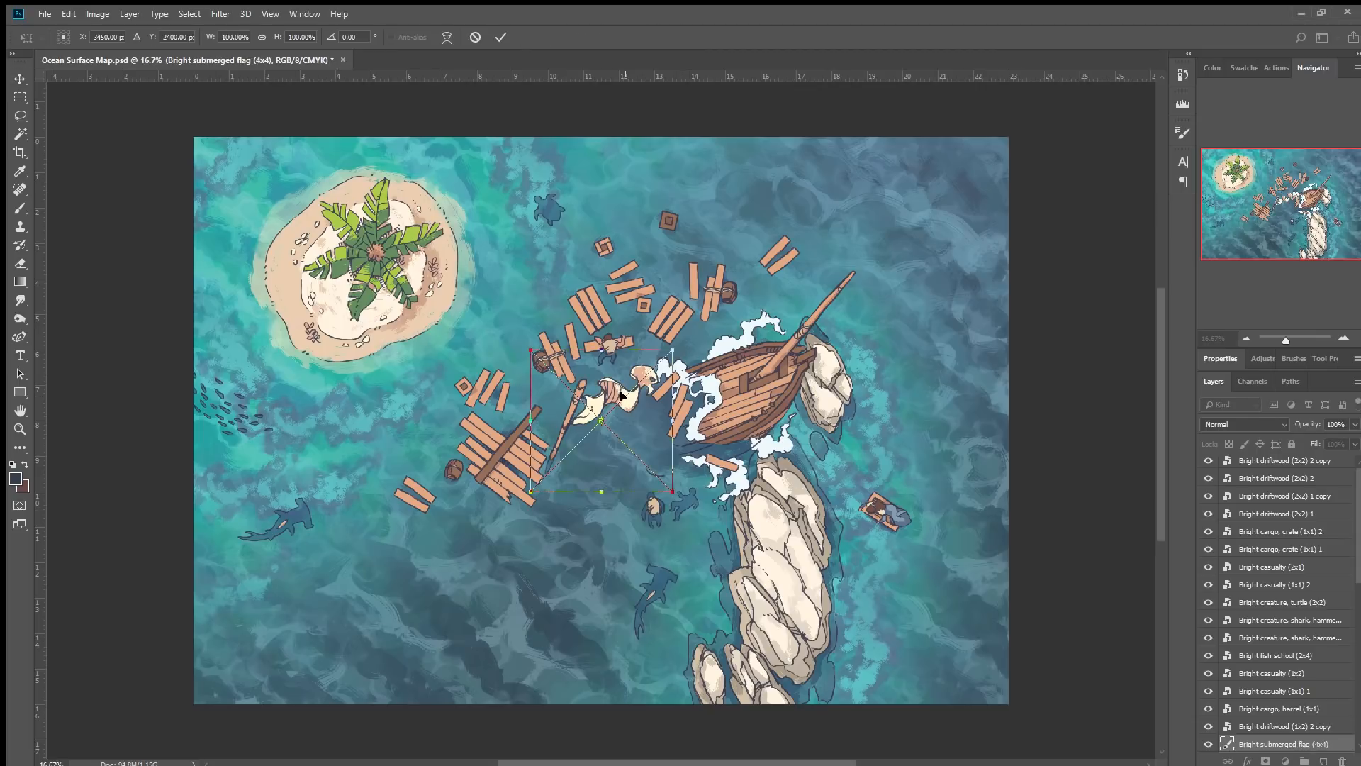
{"action": "left_click_drag", "start_coordinate": [628, 401], "coordinate": [739, 238]}
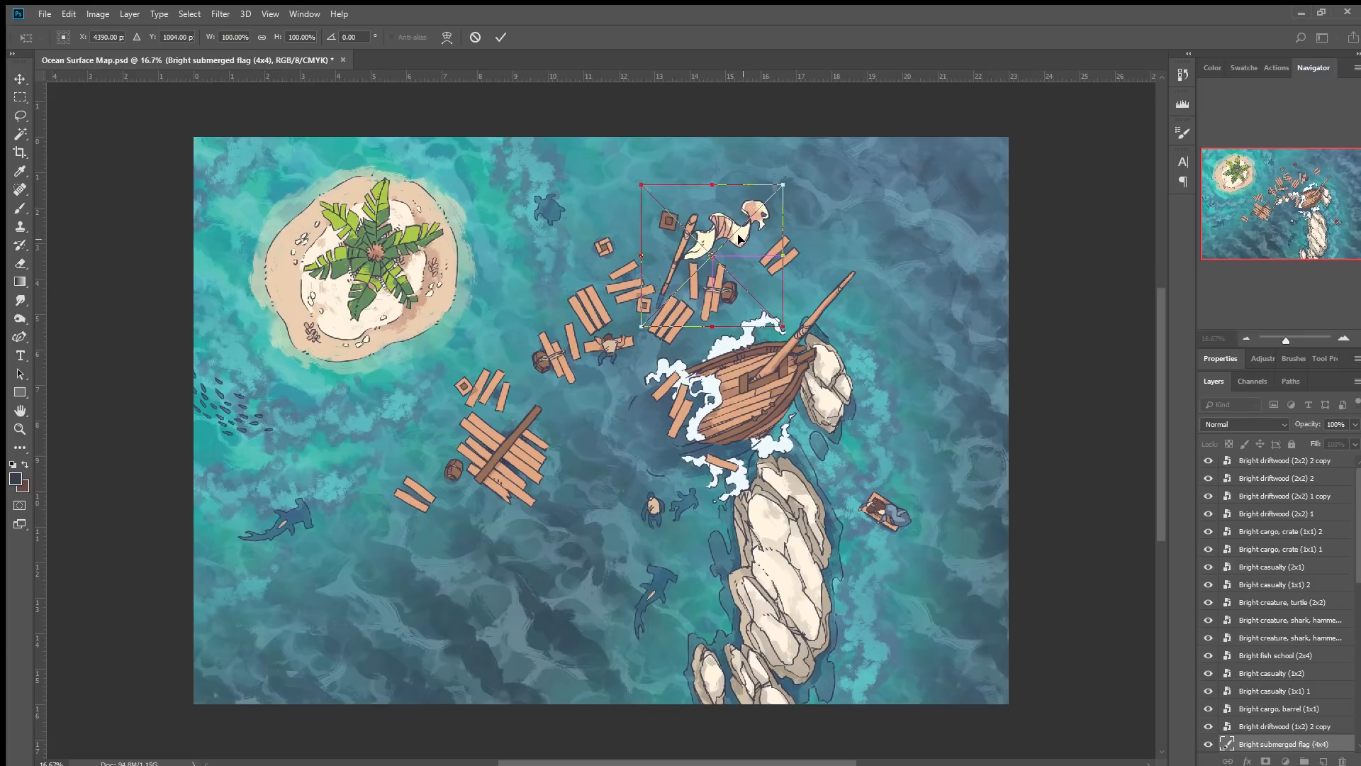
{"action": "left_click", "coordinate": [501, 38]}
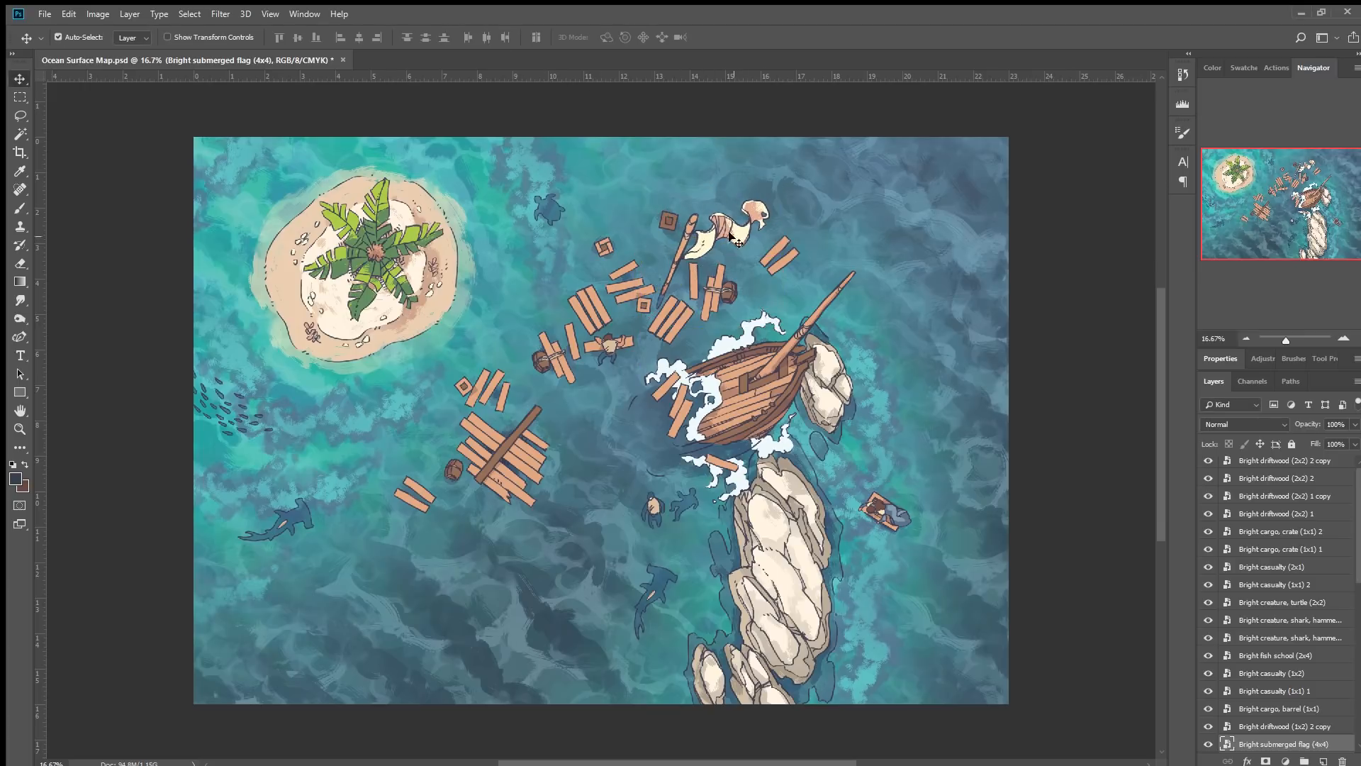
{"action": "left_click_drag", "start_coordinate": [1302, 748], "coordinate": [1292, 466]}
{"action": "left_click_drag", "start_coordinate": [724, 235], "coordinate": [709, 256]}
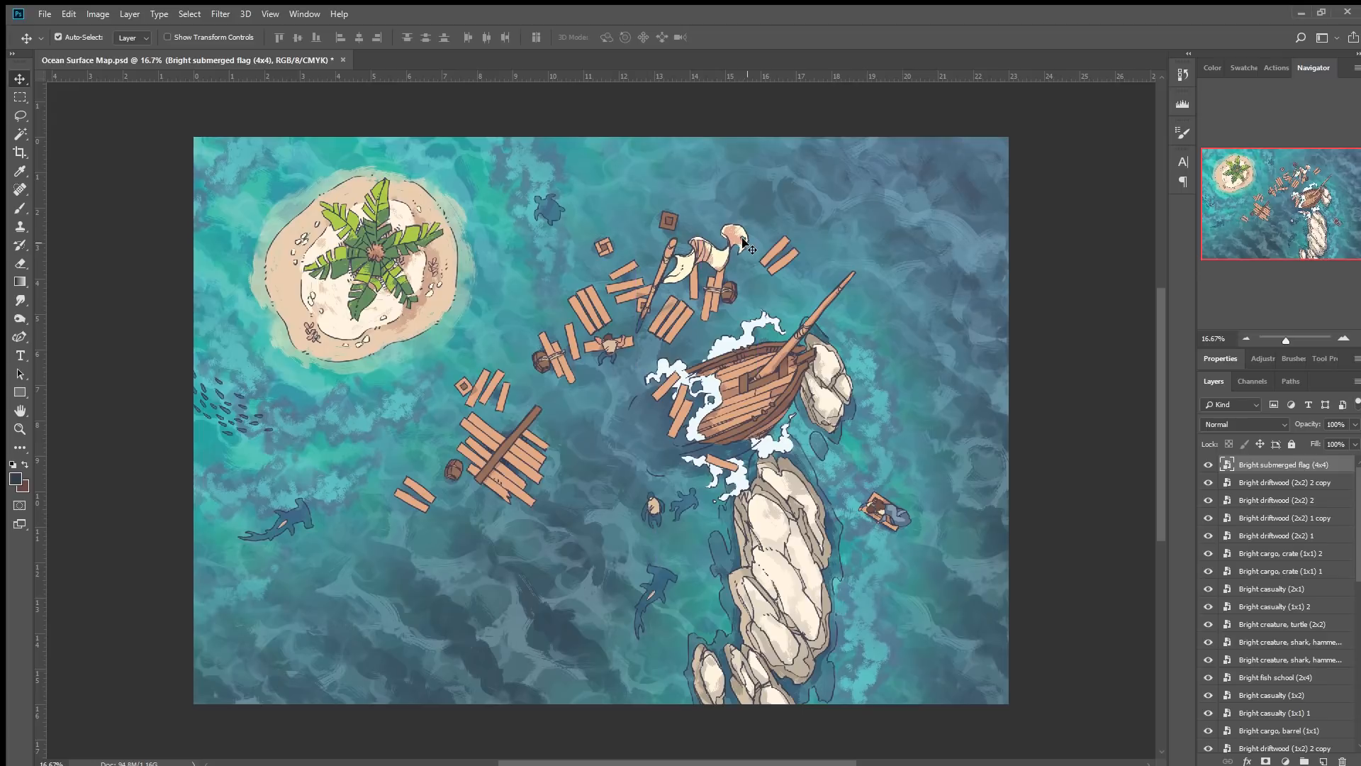
Nudge the lower-left driftwood pieces and barrel to tighten the floating cluster.
{"action": "left_click_drag", "start_coordinate": [420, 491], "coordinate": [401, 510]}
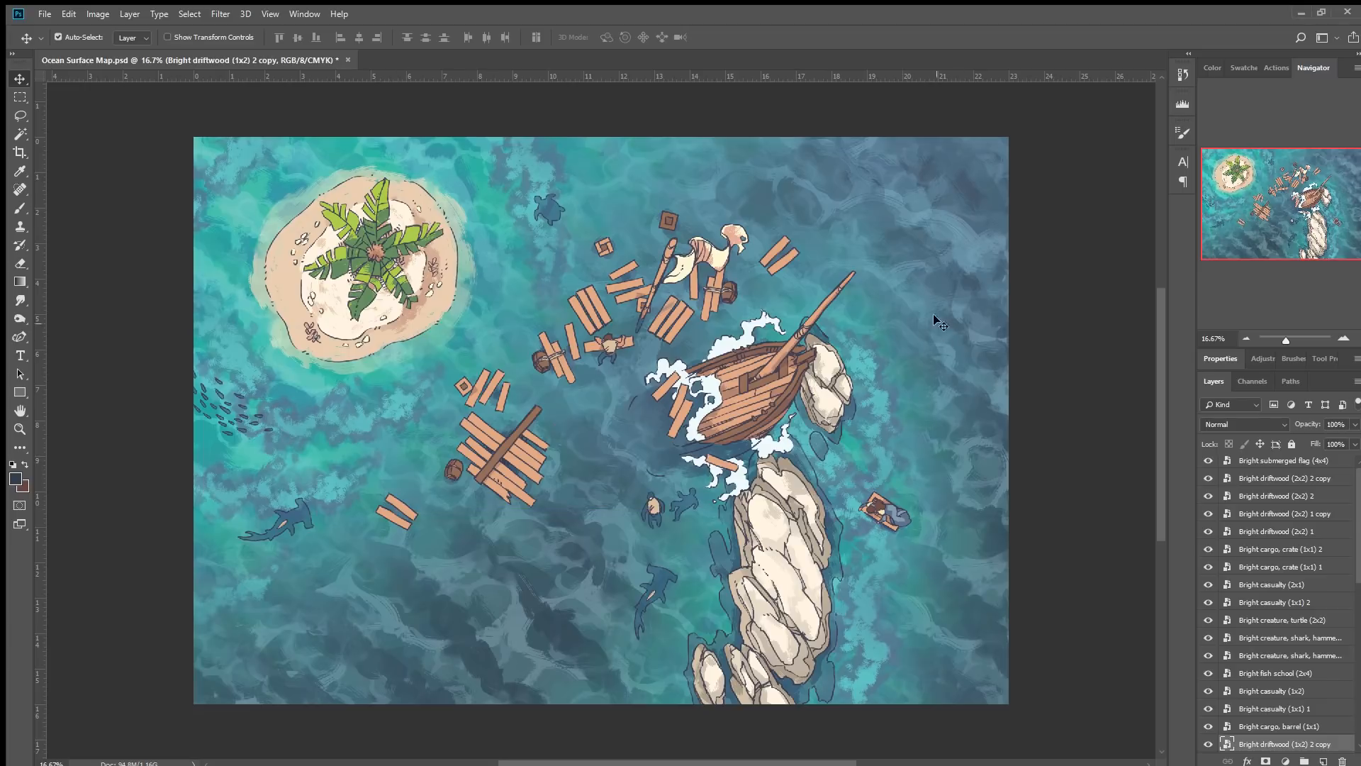
{"action": "left_click_drag", "start_coordinate": [530, 450], "coordinate": [556, 457]}
{"action": "left_click_drag", "start_coordinate": [500, 397], "coordinate": [520, 405]}
{"action": "left_click_drag", "start_coordinate": [454, 469], "coordinate": [464, 459]}
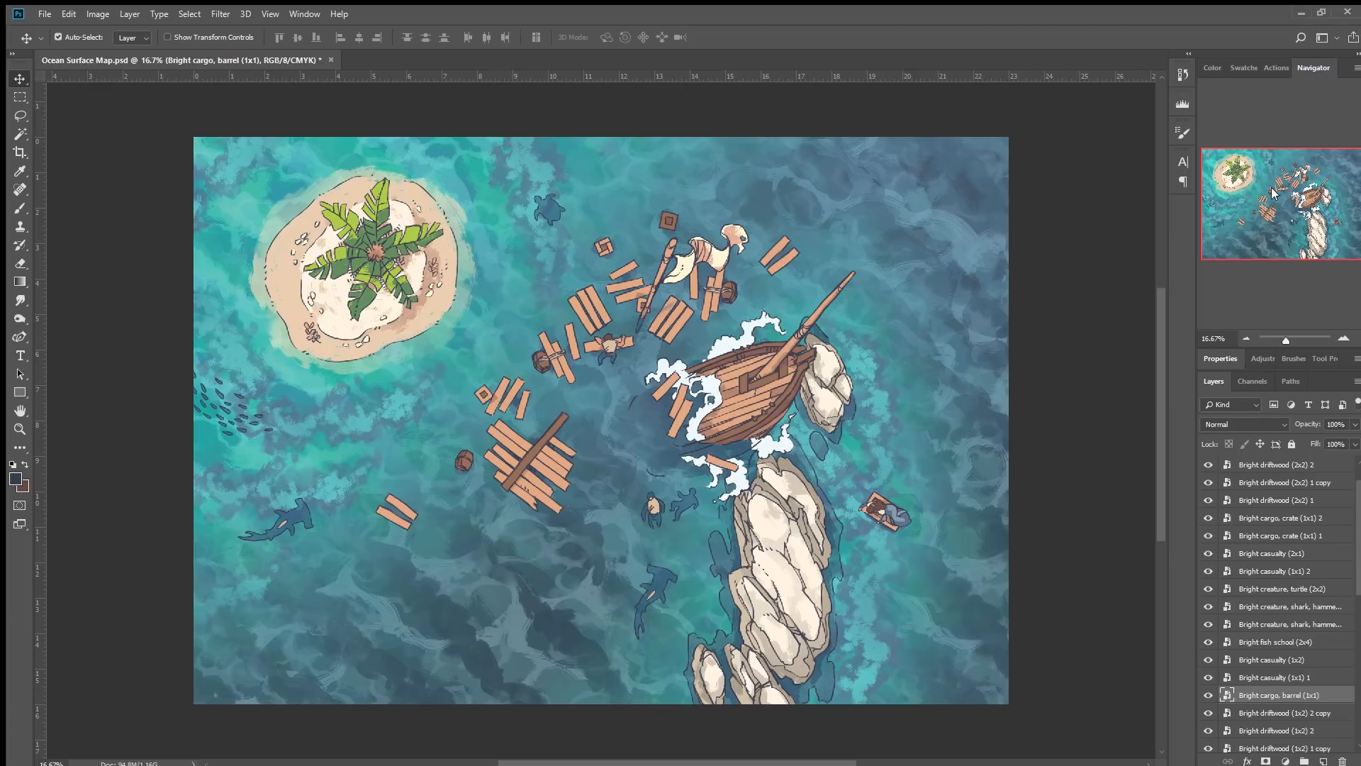
Rotate the driftwood pile beside the casualty near the island by about -6°.
{"action": "left_click", "coordinate": [558, 364]}
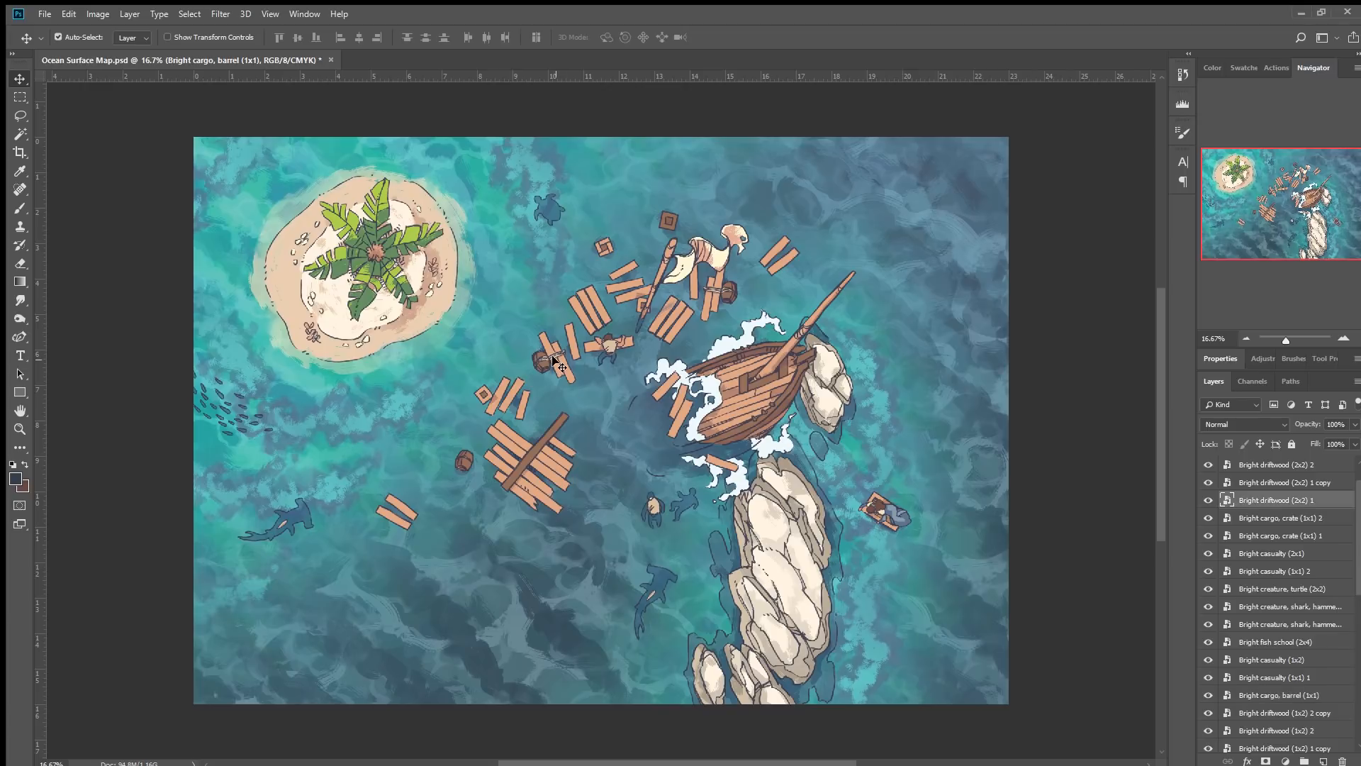
{"action": "left_click_drag", "start_coordinate": [553, 356], "coordinate": [557, 361]}
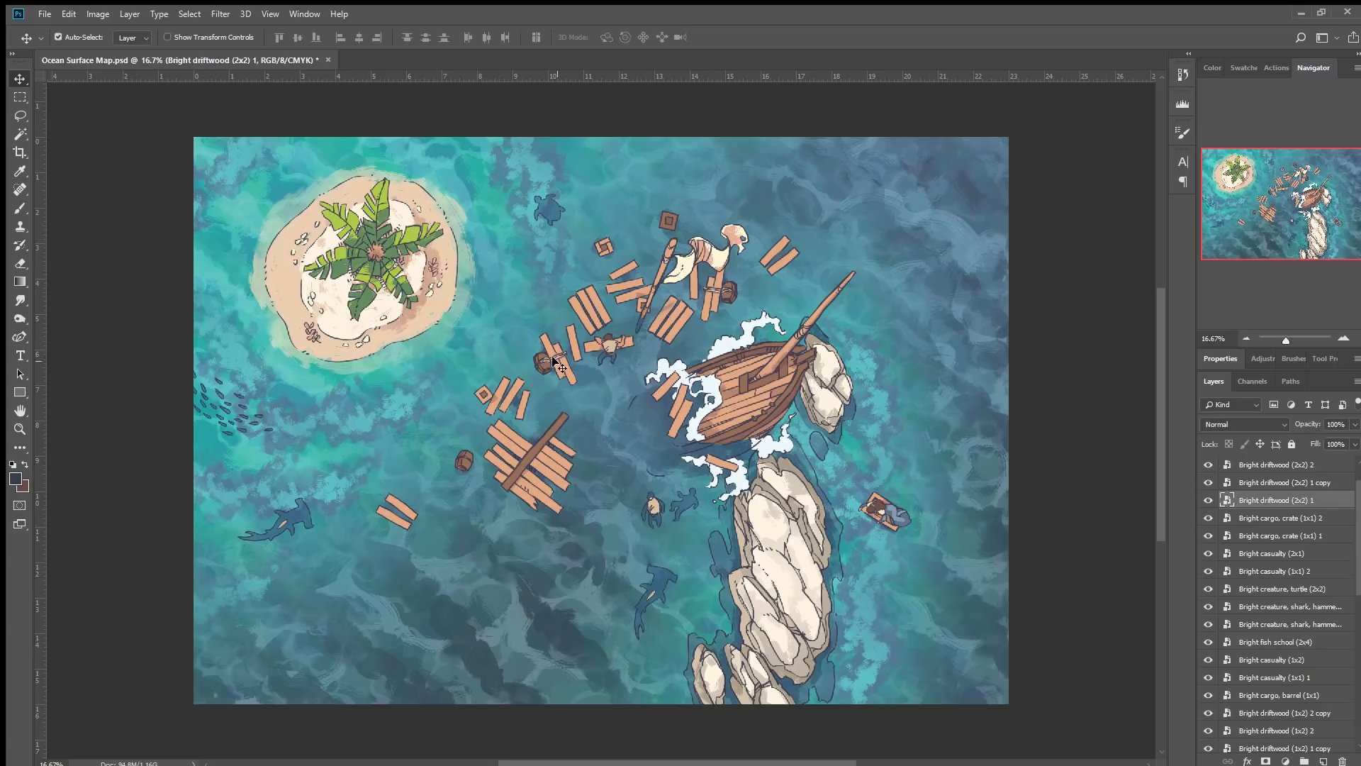
{"action": "key", "text": "ctrl+t"}
{"action": "left_click_drag", "start_coordinate": [636, 315], "coordinate": [635, 303]}
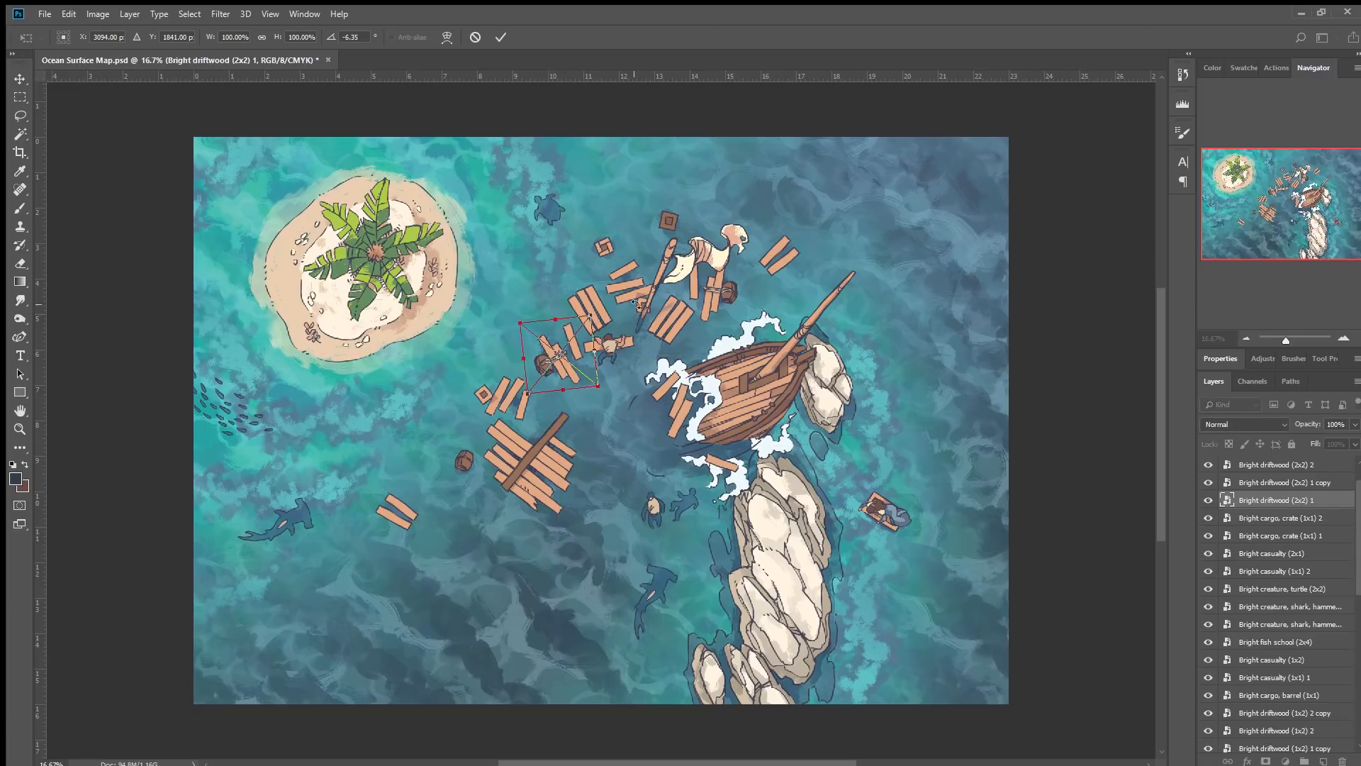
{"action": "left_click", "coordinate": [499, 37]}
Move the turtle slightly to the right.
{"action": "left_click_drag", "start_coordinate": [549, 213], "coordinate": [582, 207]}
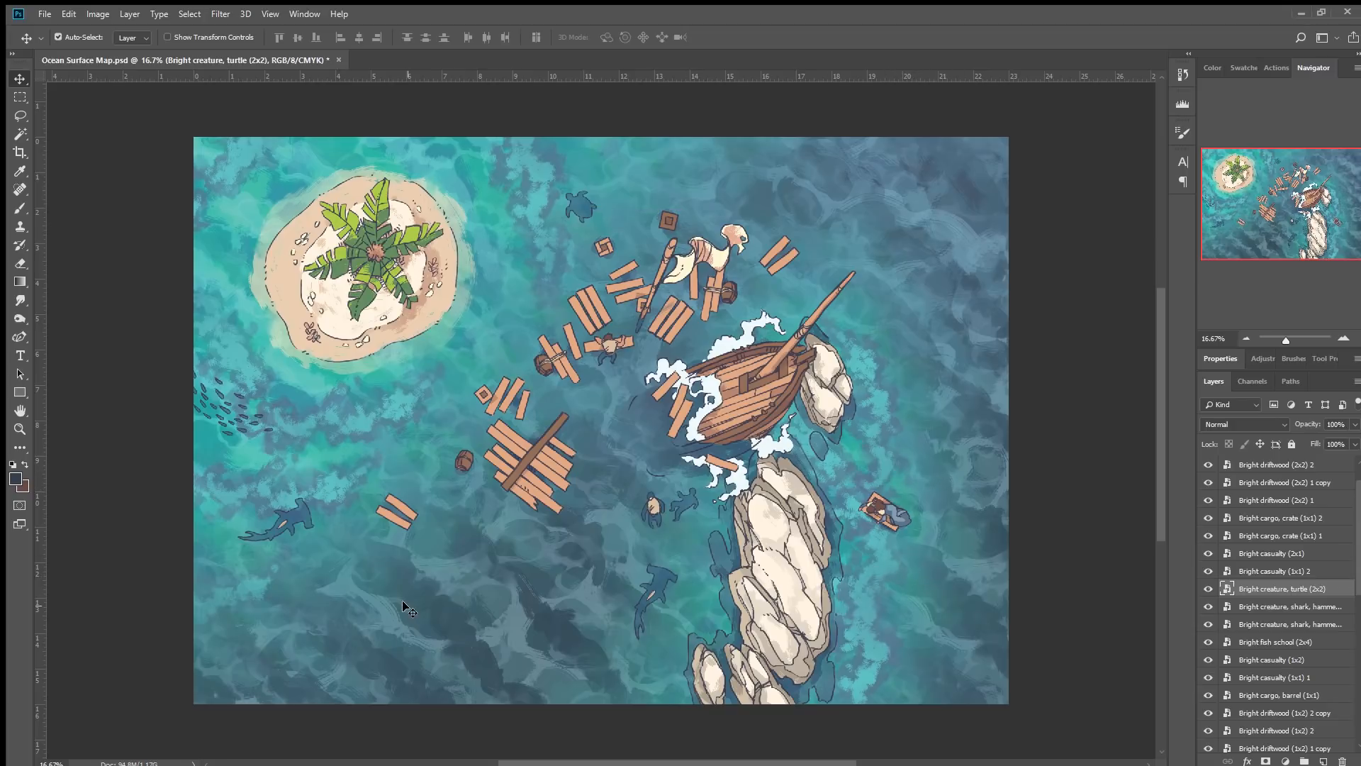
{"action": "left_click", "coordinate": [888, 571]}
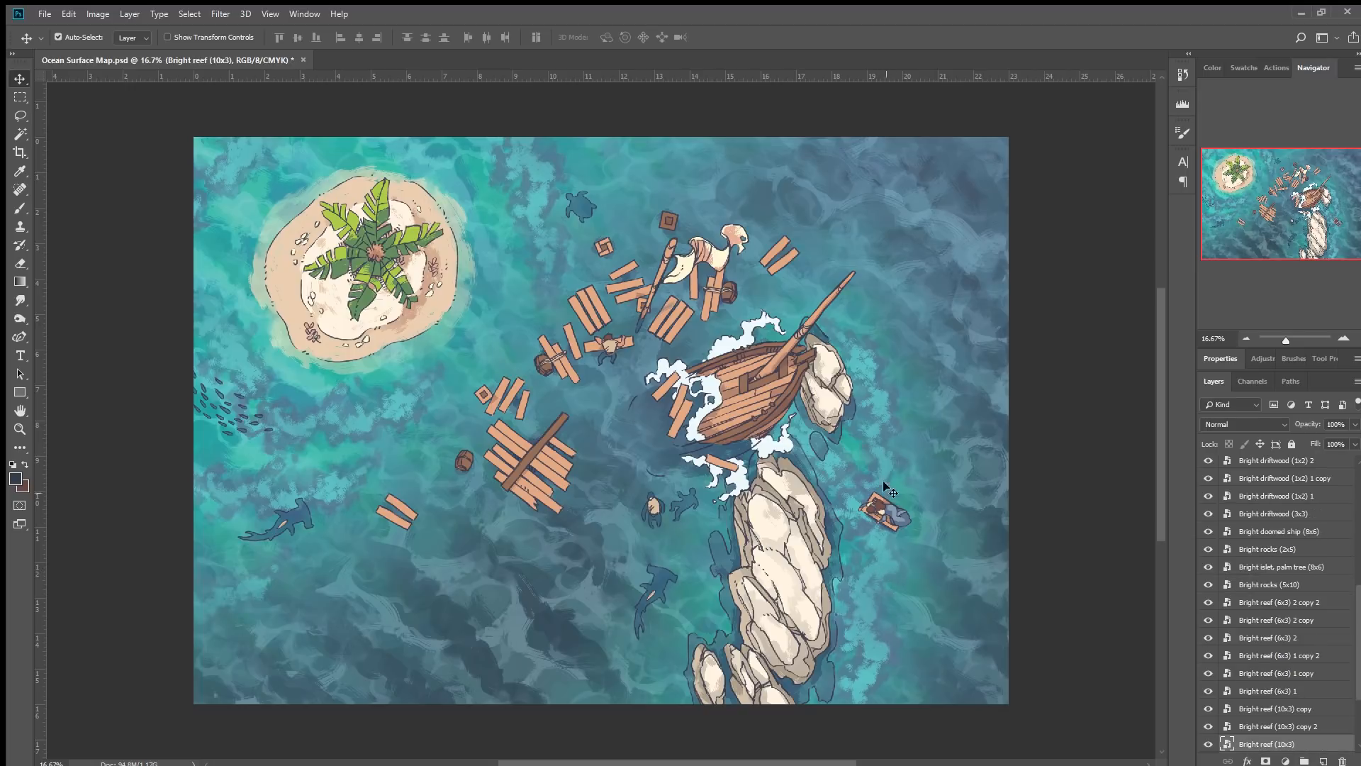
Duplicate the 10x3 reef into the water south of the ship, flipped and rotated about 87°, at 57% opacity.
{"action": "left_click_drag", "start_coordinate": [869, 416], "coordinate": [657, 479]}
{"action": "key", "text": "ctrl+t"}
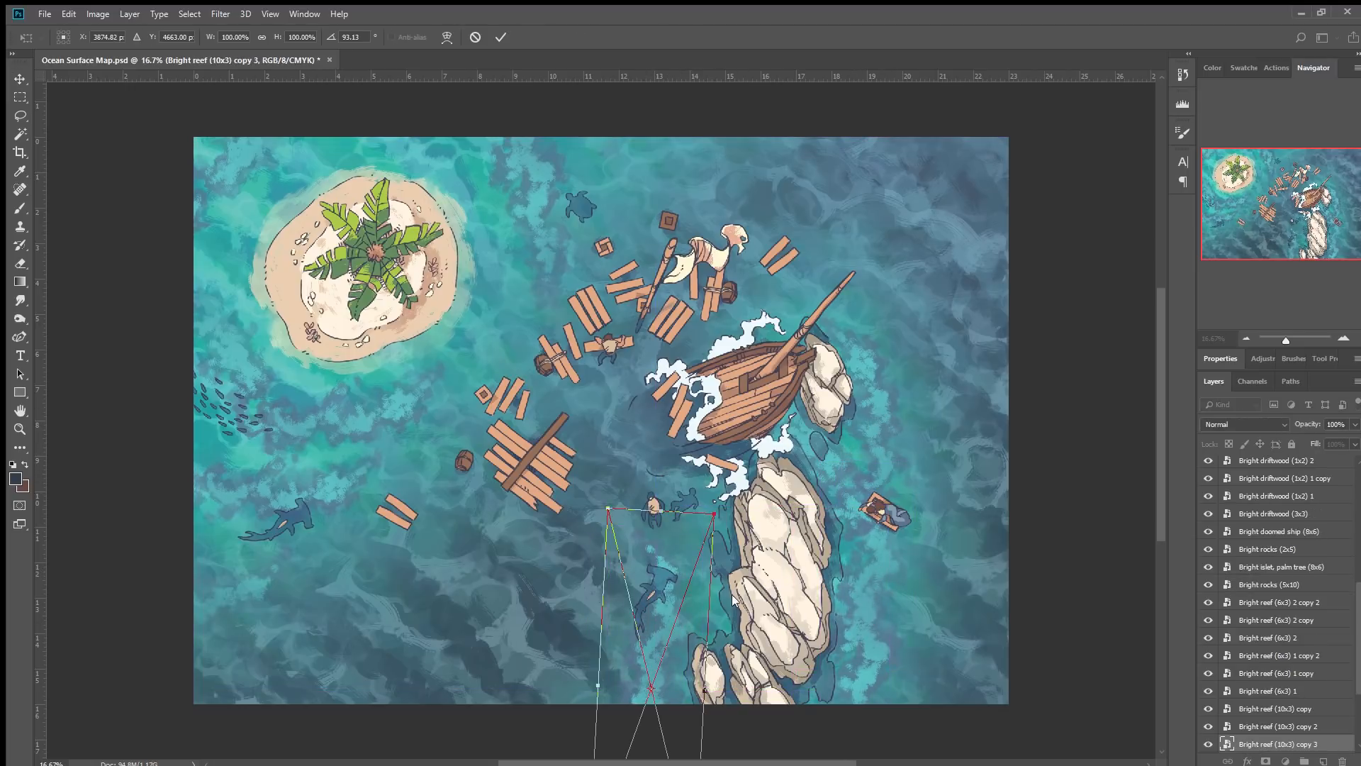
{"action": "left_click", "coordinate": [732, 596]}
{"action": "left_click_drag", "start_coordinate": [746, 525], "coordinate": [774, 546]}
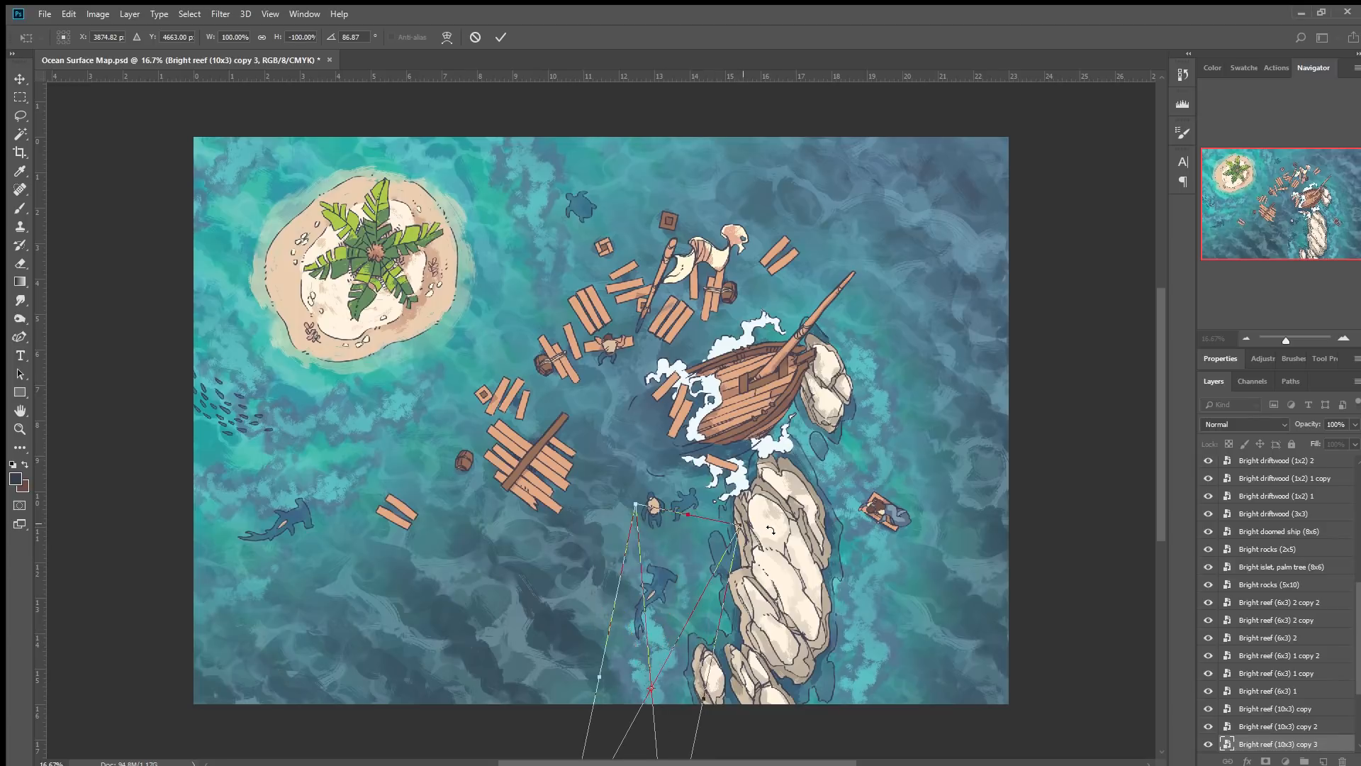
{"action": "left_click_drag", "start_coordinate": [663, 655], "coordinate": [656, 625]}
{"action": "left_click", "coordinate": [500, 37]}
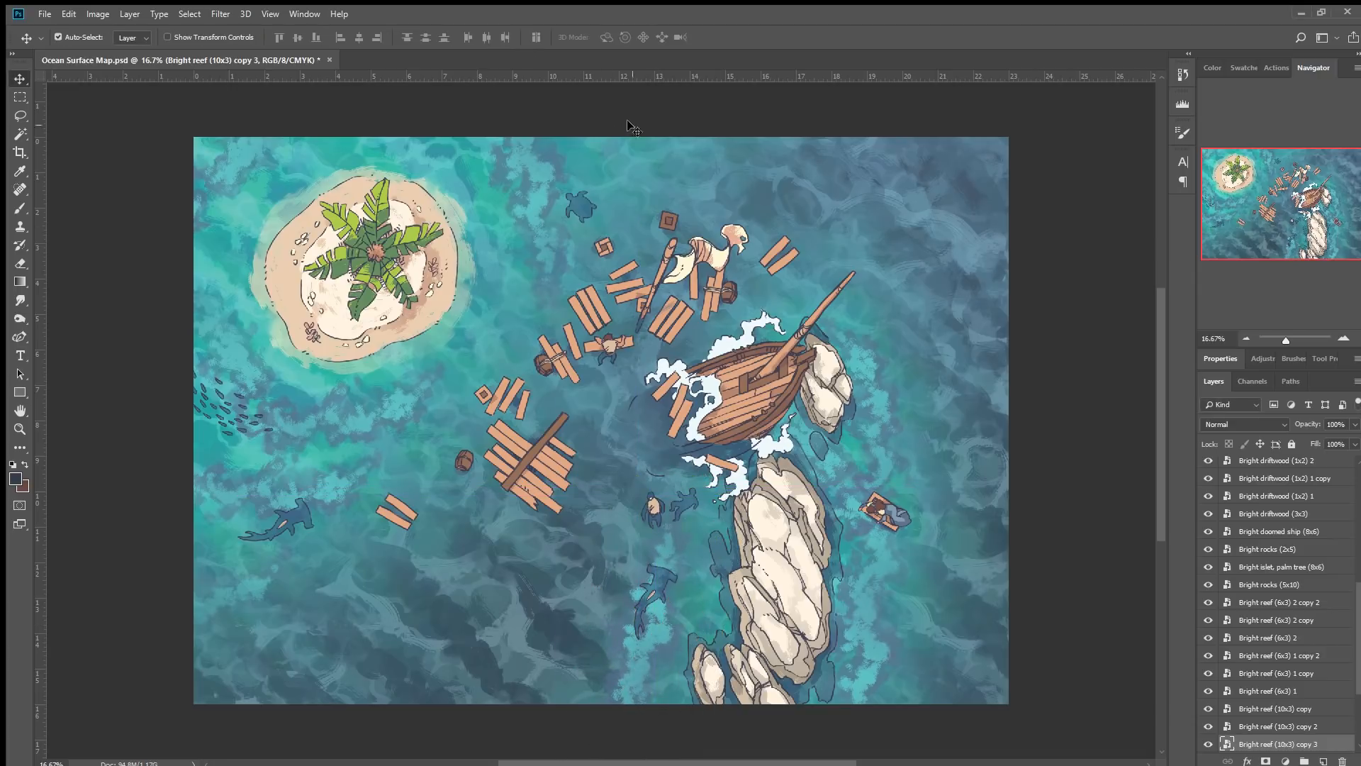
{"action": "left_click_drag", "start_coordinate": [1312, 425], "coordinate": [1273, 427]}
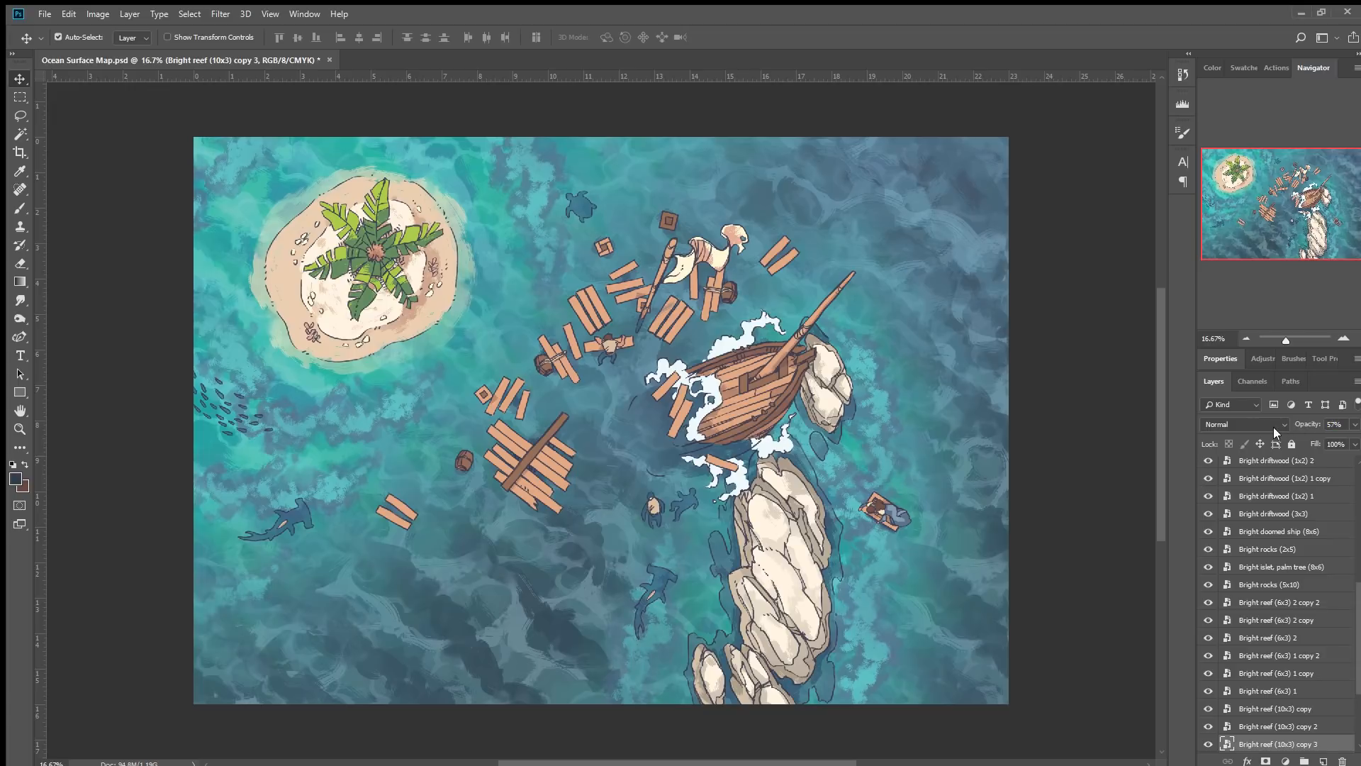
Nudge the hammerhead shark and the two casualties east and south of the ship into new positions.
{"action": "left_click_drag", "start_coordinate": [665, 579], "coordinate": [696, 592]}
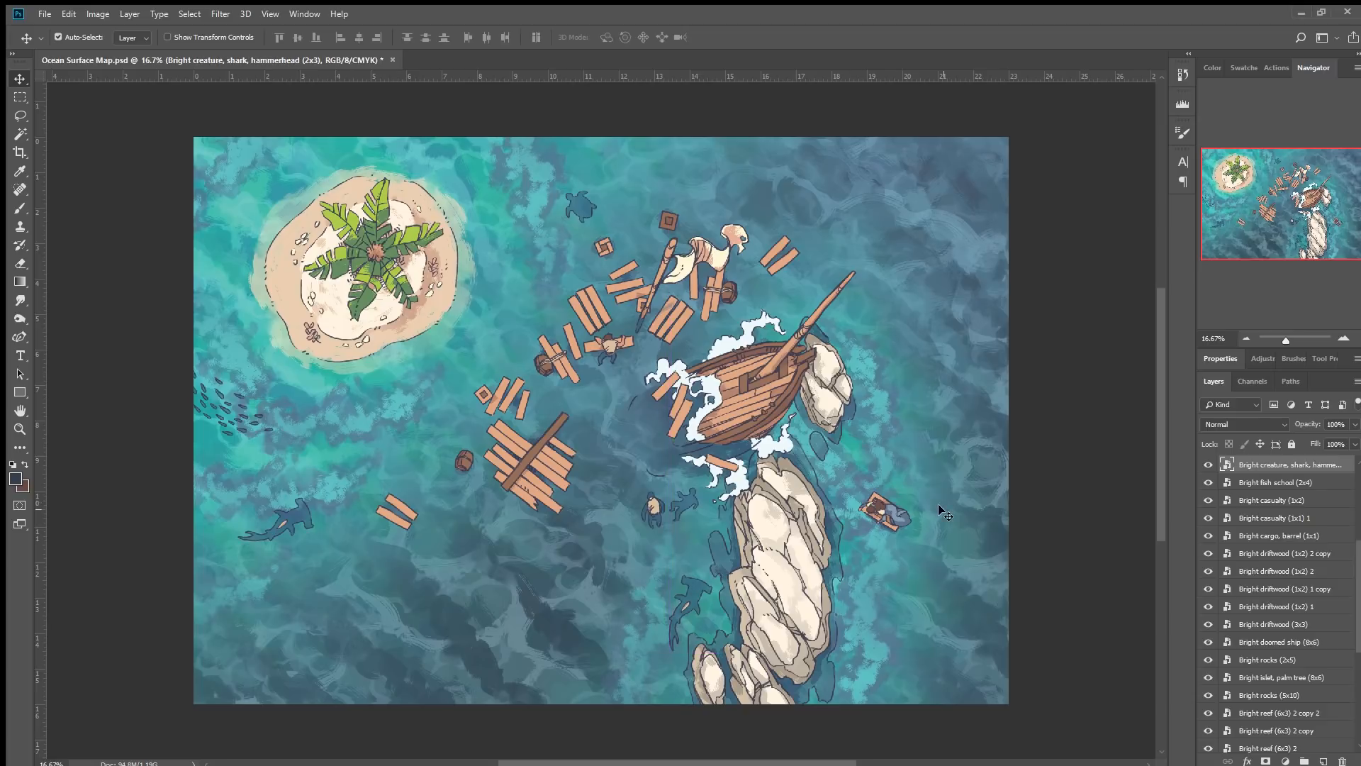
{"action": "left_click_drag", "start_coordinate": [890, 516], "coordinate": [883, 505]}
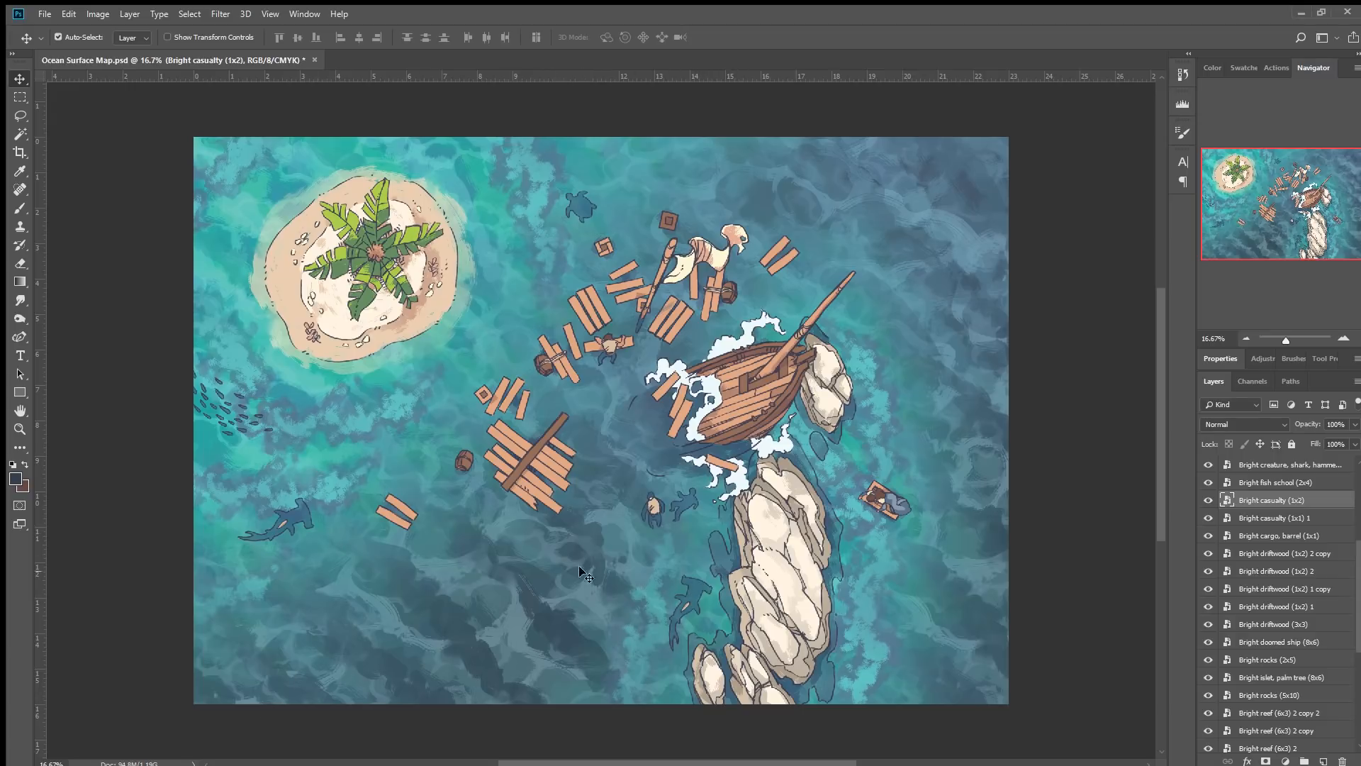
{"action": "left_click", "coordinate": [685, 501]}
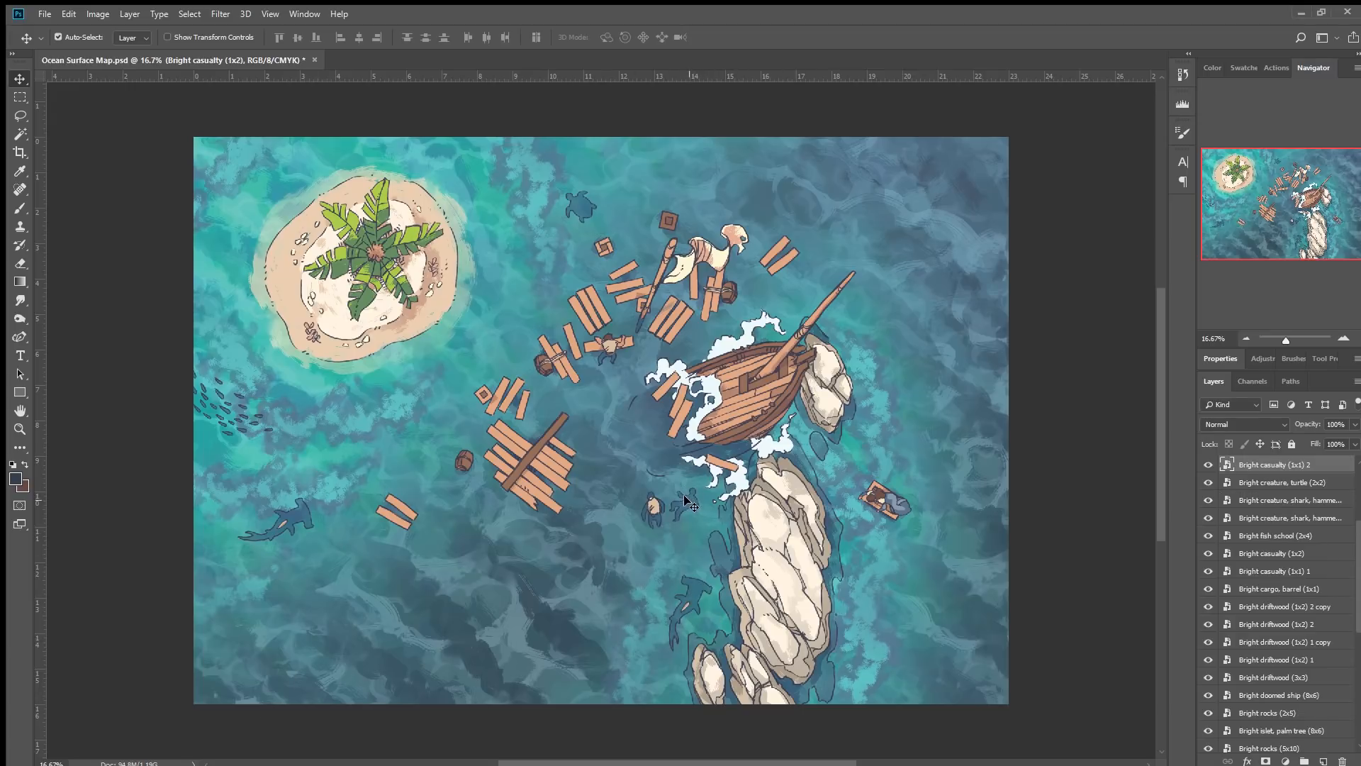
{"action": "left_click", "coordinate": [652, 509]}
{"action": "left_click_drag", "start_coordinate": [652, 508], "coordinate": [649, 536]}
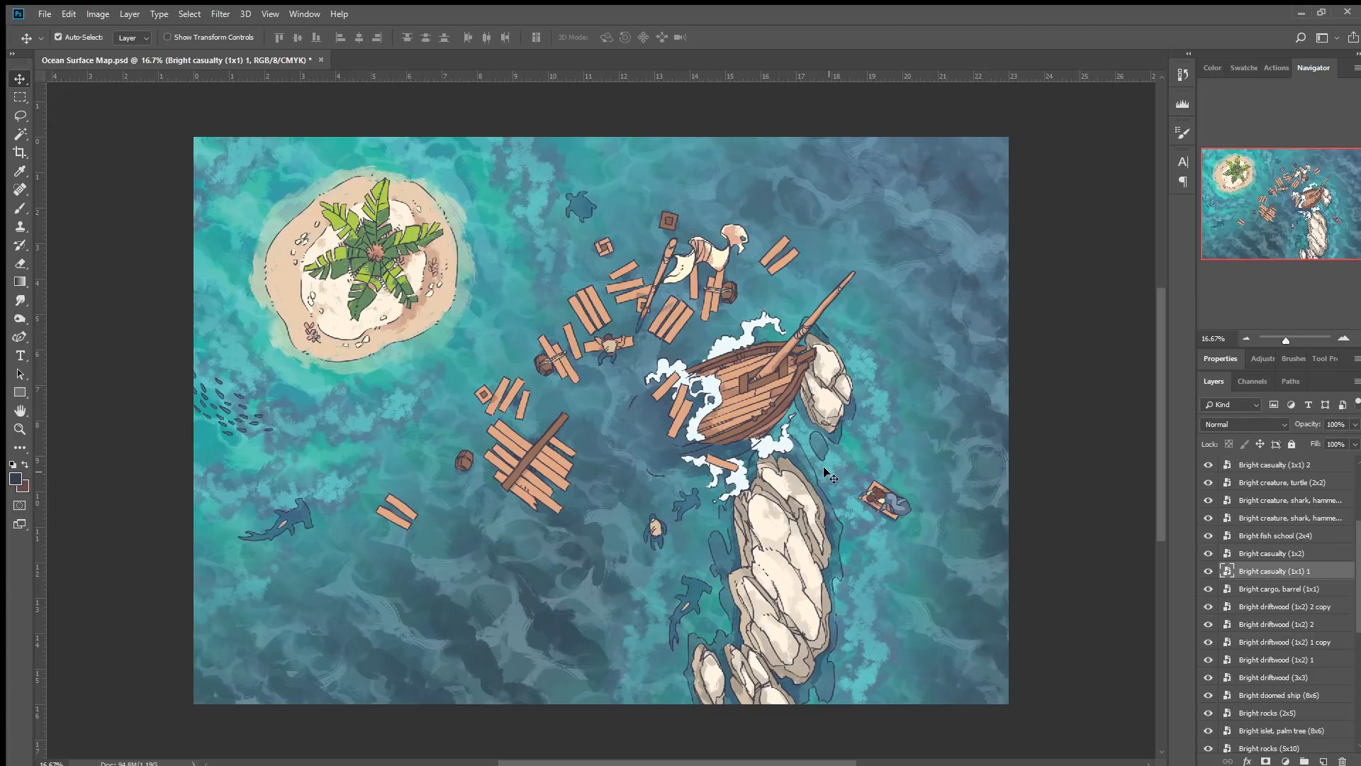
Place a capsized 2x2 rowboat rotated 15° in the lower left beside the loose planks near the shark.
{"action": "left_click", "coordinate": [607, 347]}
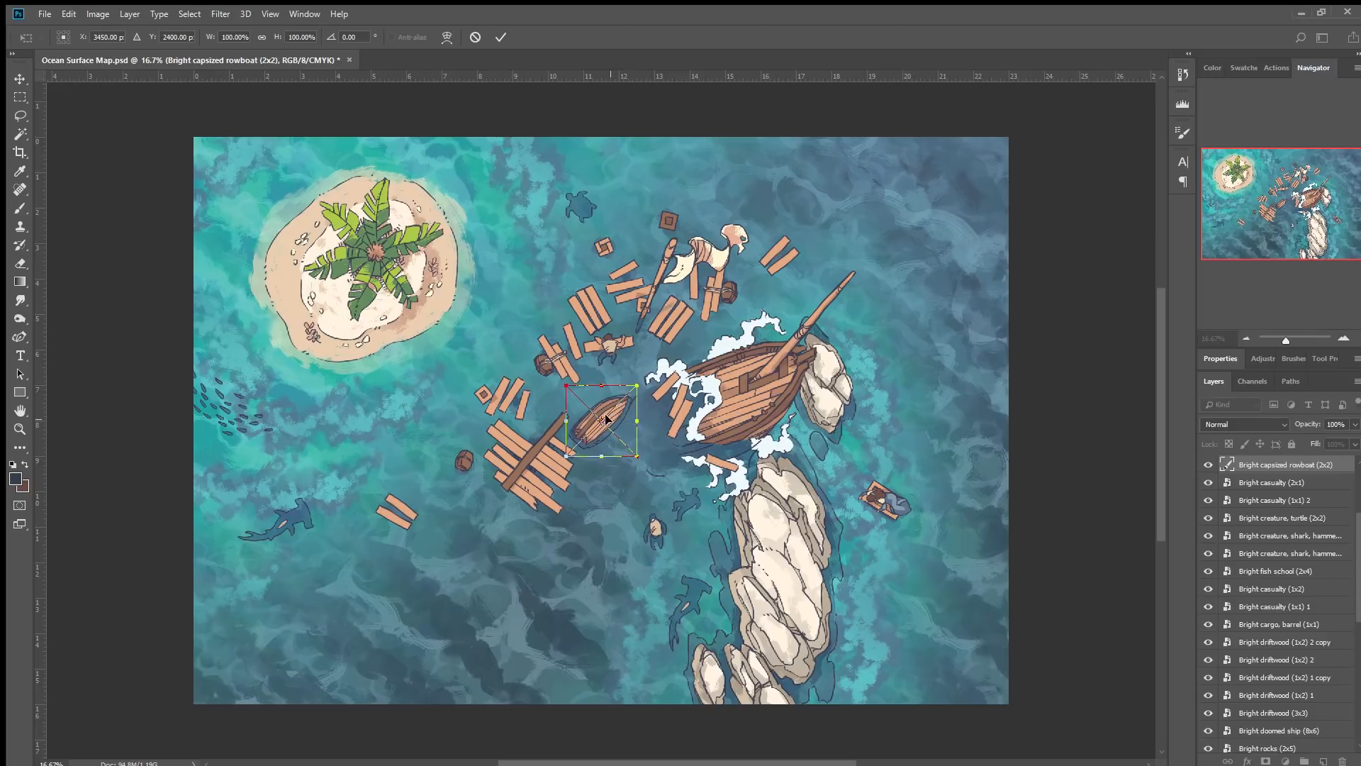
{"action": "left_click_drag", "start_coordinate": [614, 417], "coordinate": [475, 512]}
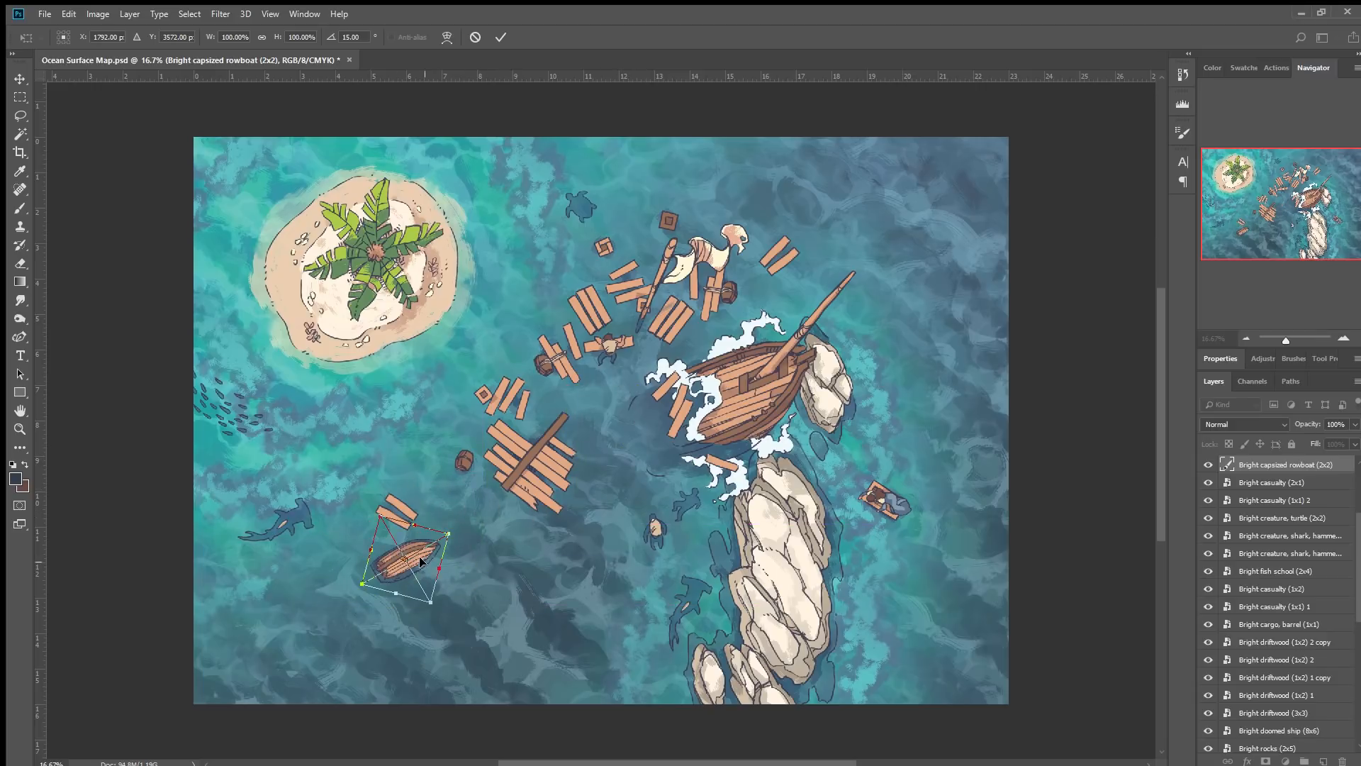
{"action": "left_click_drag", "start_coordinate": [421, 561], "coordinate": [402, 558]}
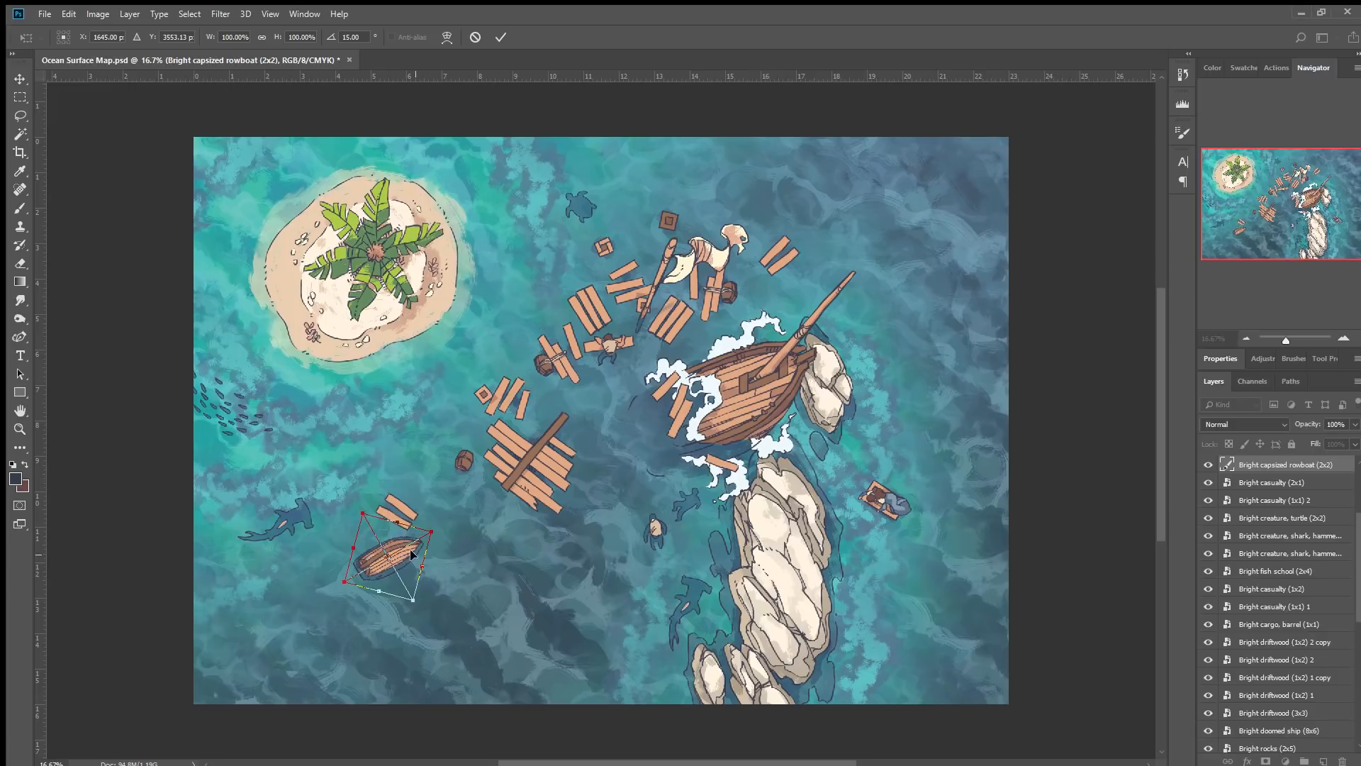
{"action": "mouse_move", "coordinate": [487, 519]}
{"action": "left_mouse_down"}
{"action": "mouse_move", "coordinate": [408, 461]}
{"action": "mouse_move", "coordinate": [319, 499]}
{"action": "mouse_move", "coordinate": [461, 504]}
{"action": "mouse_move", "coordinate": [467, 525]}
{"action": "left_mouse_up"}
{"action": "mouse_move", "coordinate": [403, 558]}
{"action": "left_mouse_down"}
{"action": "mouse_move", "coordinate": [477, 390]}
{"action": "mouse_move", "coordinate": [465, 352]}
{"action": "mouse_move", "coordinate": [424, 433]}
{"action": "mouse_move", "coordinate": [614, 335]}
{"action": "mouse_move", "coordinate": [869, 233]}
{"action": "mouse_move", "coordinate": [701, 345]}
{"action": "mouse_move", "coordinate": [602, 384]}
{"action": "mouse_move", "coordinate": [521, 472]}
{"action": "mouse_move", "coordinate": [415, 543]}
{"action": "left_mouse_up"}
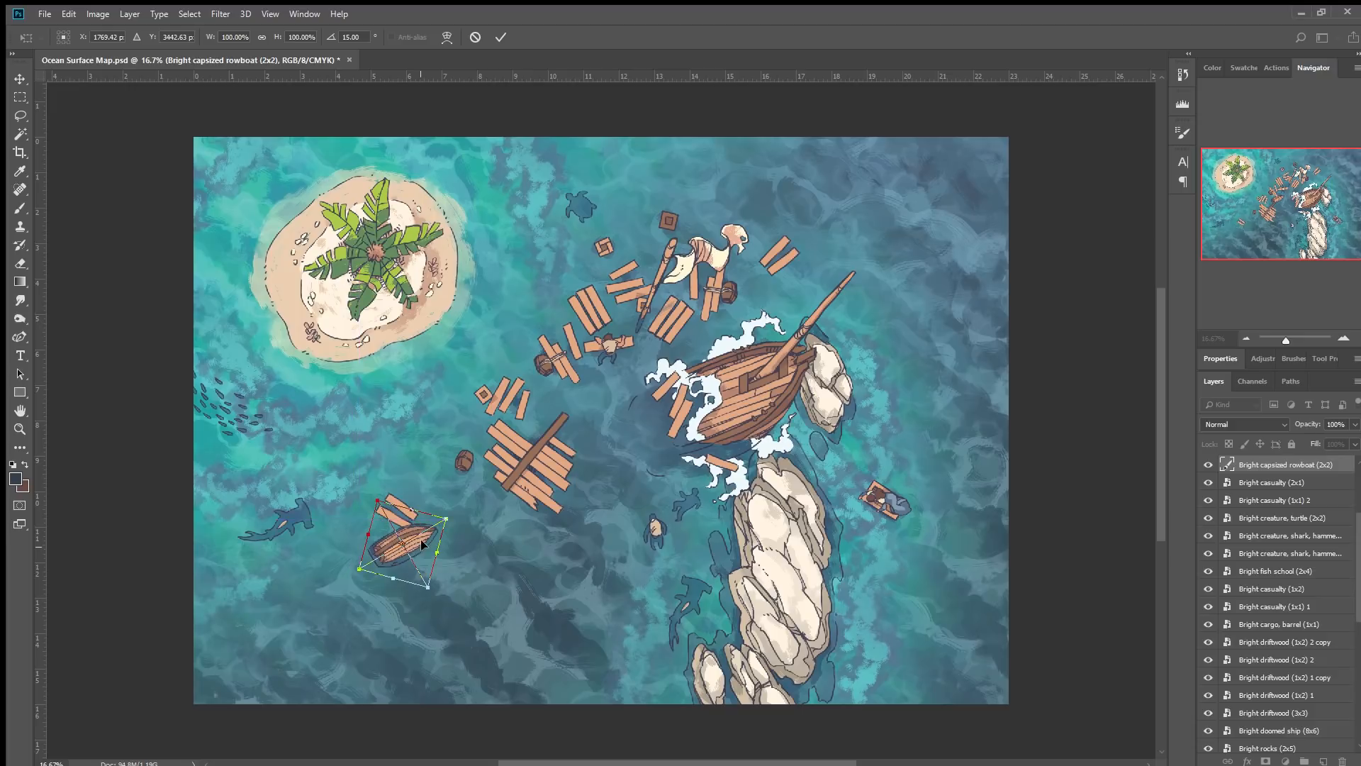
{"action": "left_click", "coordinate": [500, 37]}
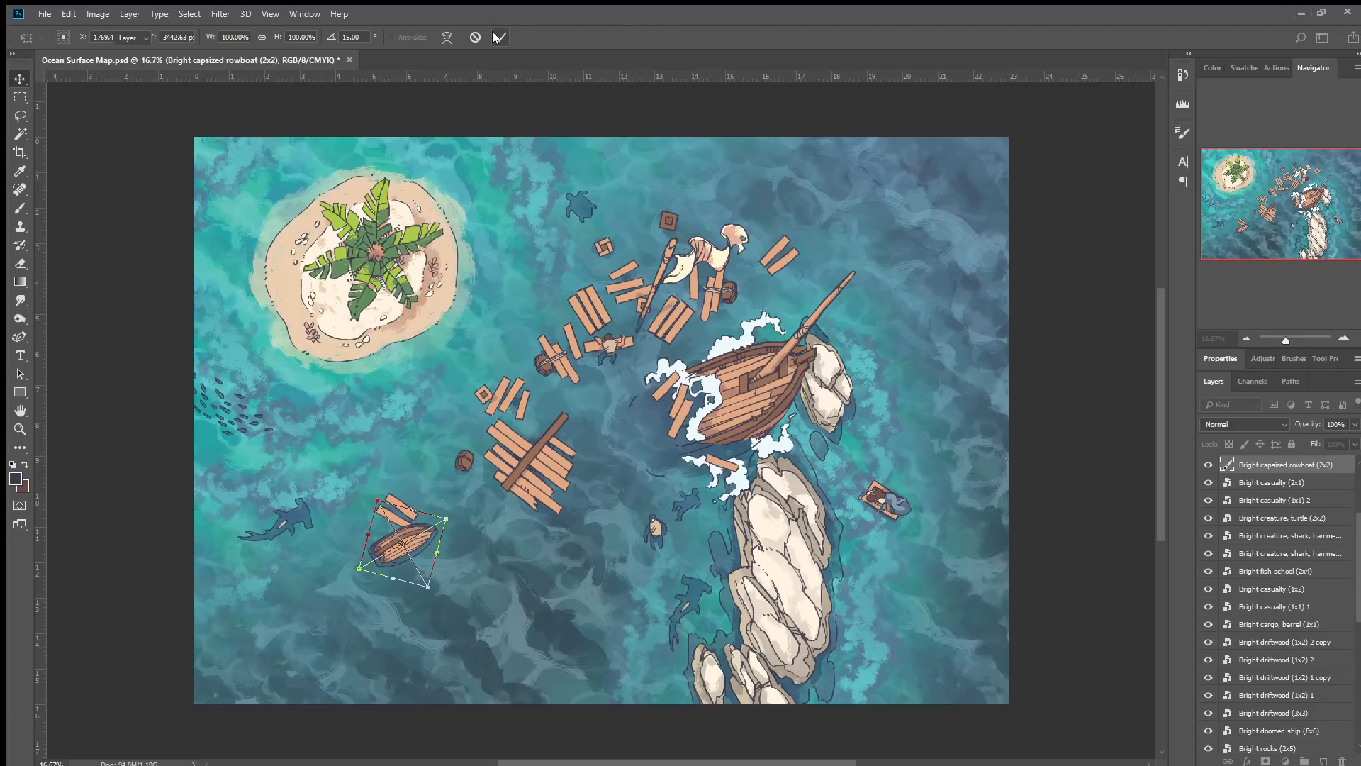
Move the nearby 1x2 plank's layer above the rowboat and nudge the rowboat slightly right.
{"action": "left_click", "coordinate": [385, 518]}
{"action": "left_click_drag", "start_coordinate": [1287, 642], "coordinate": [1283, 460]}
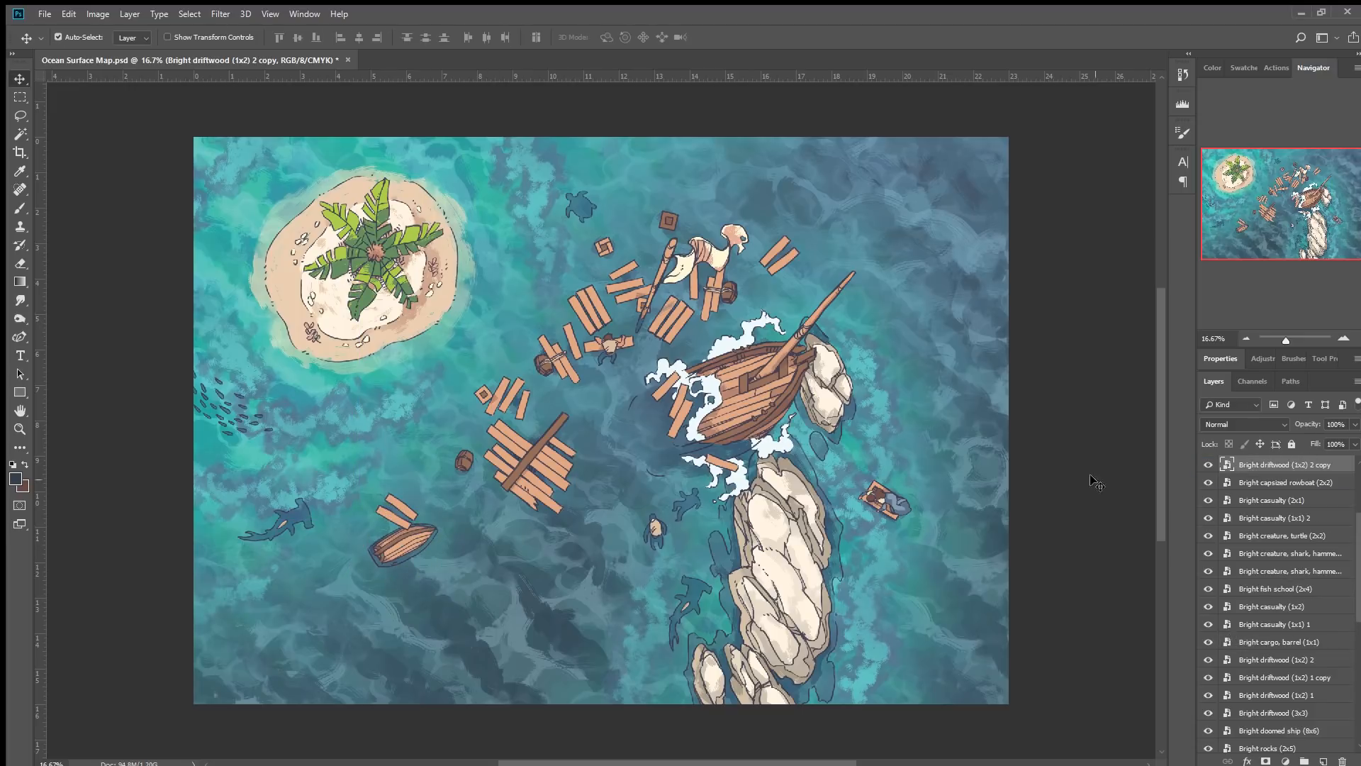
{"action": "left_click_drag", "start_coordinate": [393, 542], "coordinate": [402, 543]}
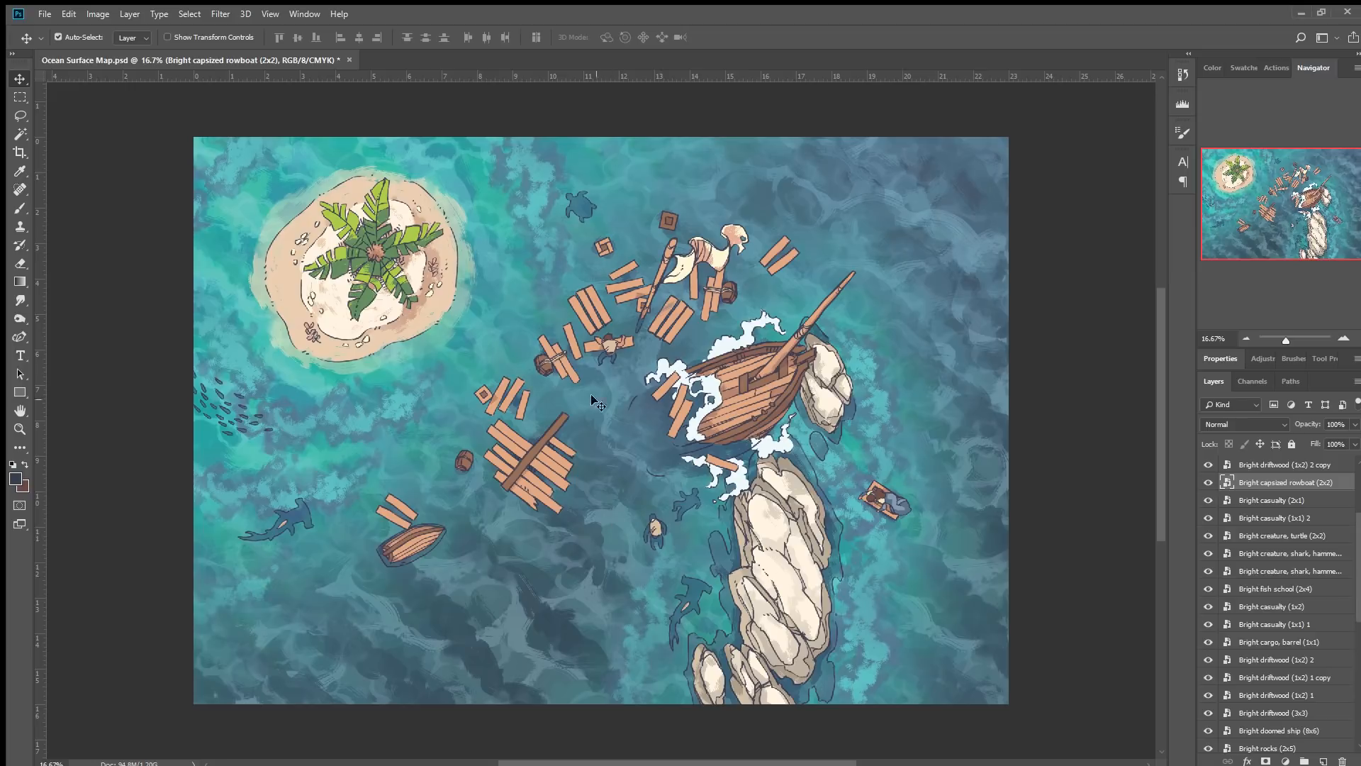
Place a dark 1x1 cargo crate in the water just below the rowboat.
{"action": "mouse_move", "coordinate": [604, 248]}
{"action": "left_mouse_down"}
{"action": "mouse_move", "coordinate": [486, 547]}
{"action": "mouse_move", "coordinate": [348, 657]}
{"action": "mouse_move", "coordinate": [409, 582]}
{"action": "mouse_move", "coordinate": [292, 565]}
{"action": "mouse_move", "coordinate": [319, 587]}
{"action": "mouse_move", "coordinate": [436, 499]}
{"action": "mouse_move", "coordinate": [607, 247]}
{"action": "left_mouse_up"}
{"action": "key", "text": "ctrl+z"}
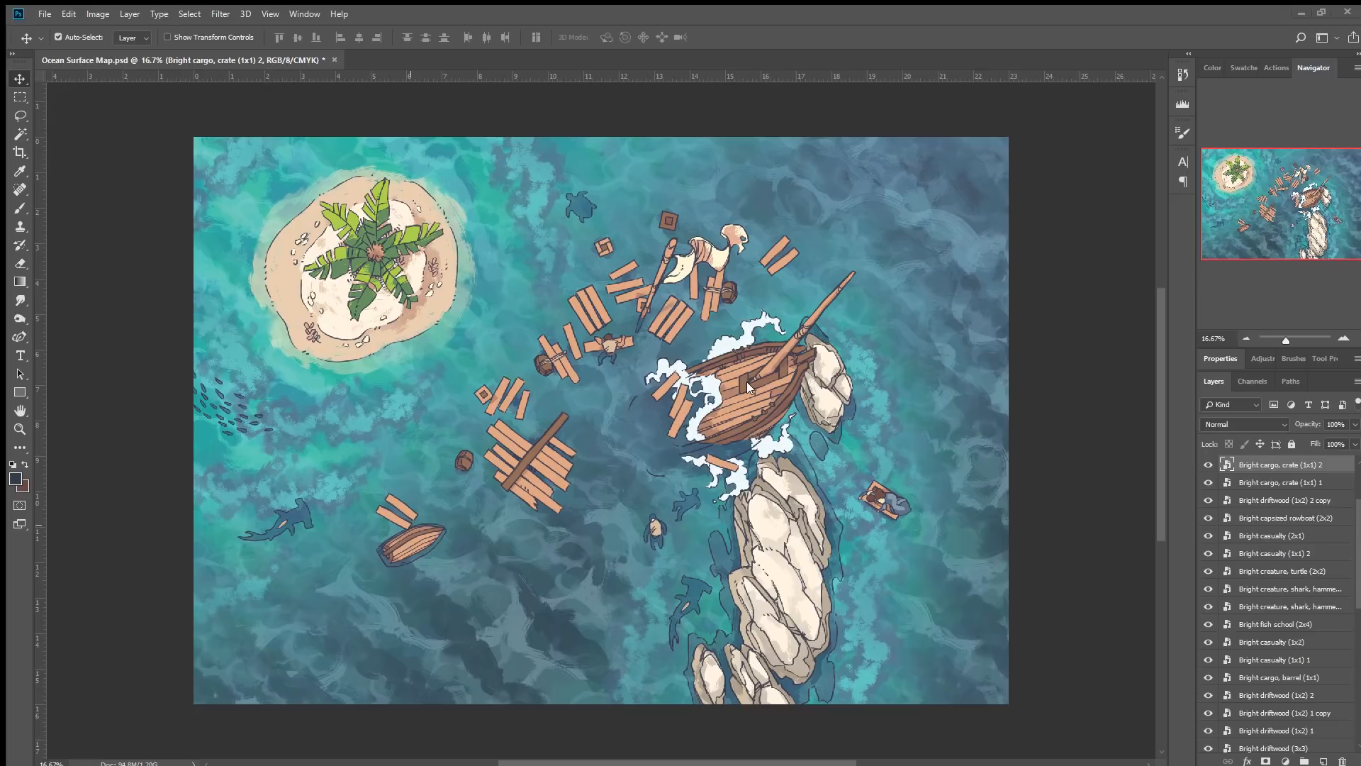
{"action": "left_click_drag", "start_coordinate": [306, 528], "coordinate": [229, 569]}
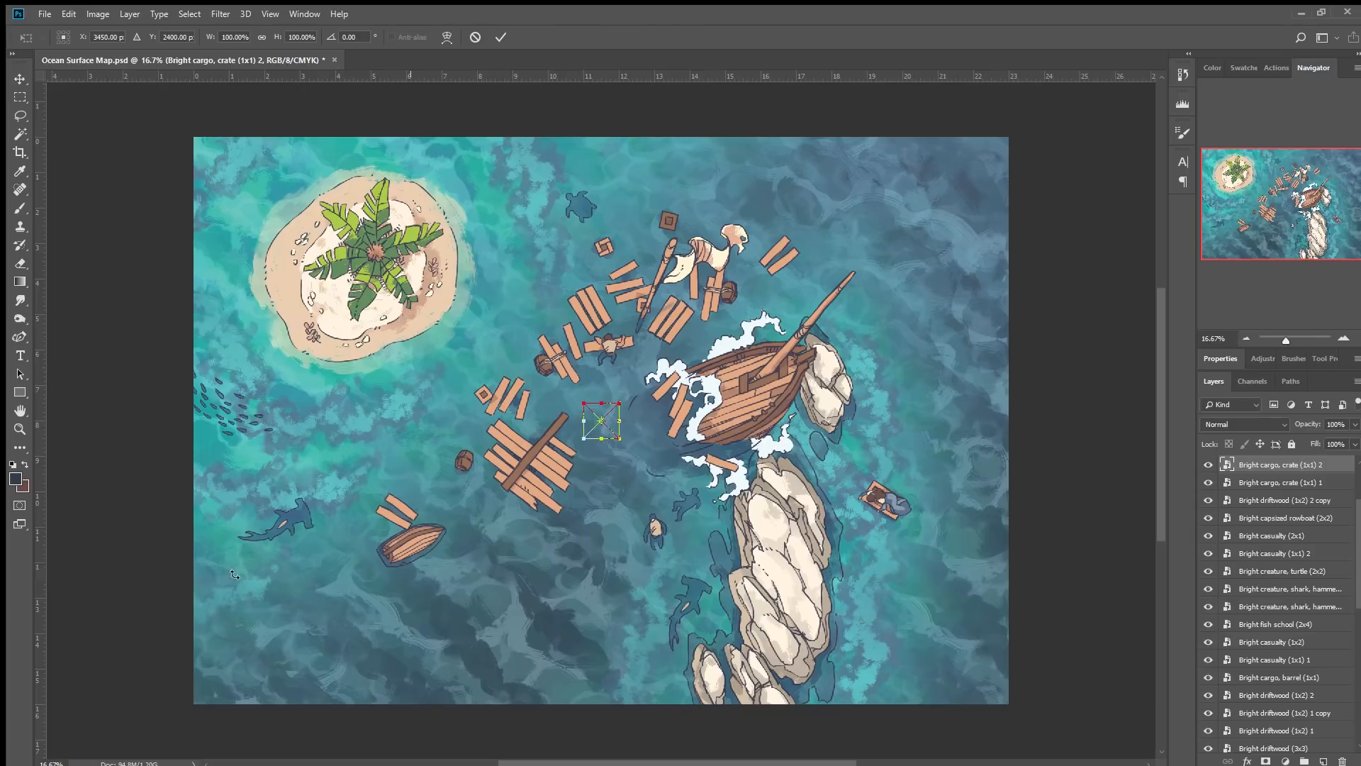
{"action": "left_click", "coordinate": [501, 37]}
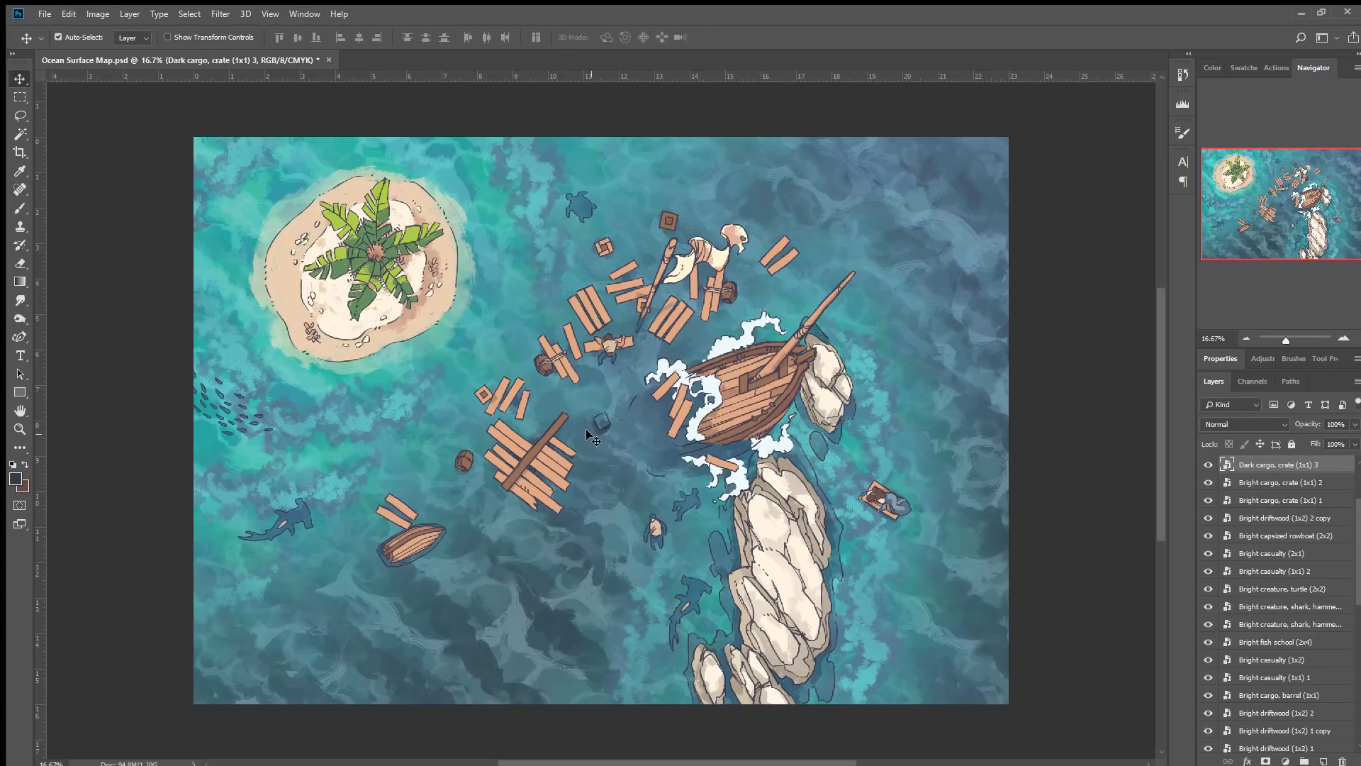
{"action": "left_click_drag", "start_coordinate": [601, 430], "coordinate": [405, 592]}
Place a 4x4 whirlpool between the driftwood raft and the ship.
{"action": "left_click_drag", "start_coordinate": [215, 512], "coordinate": [215, 511]}
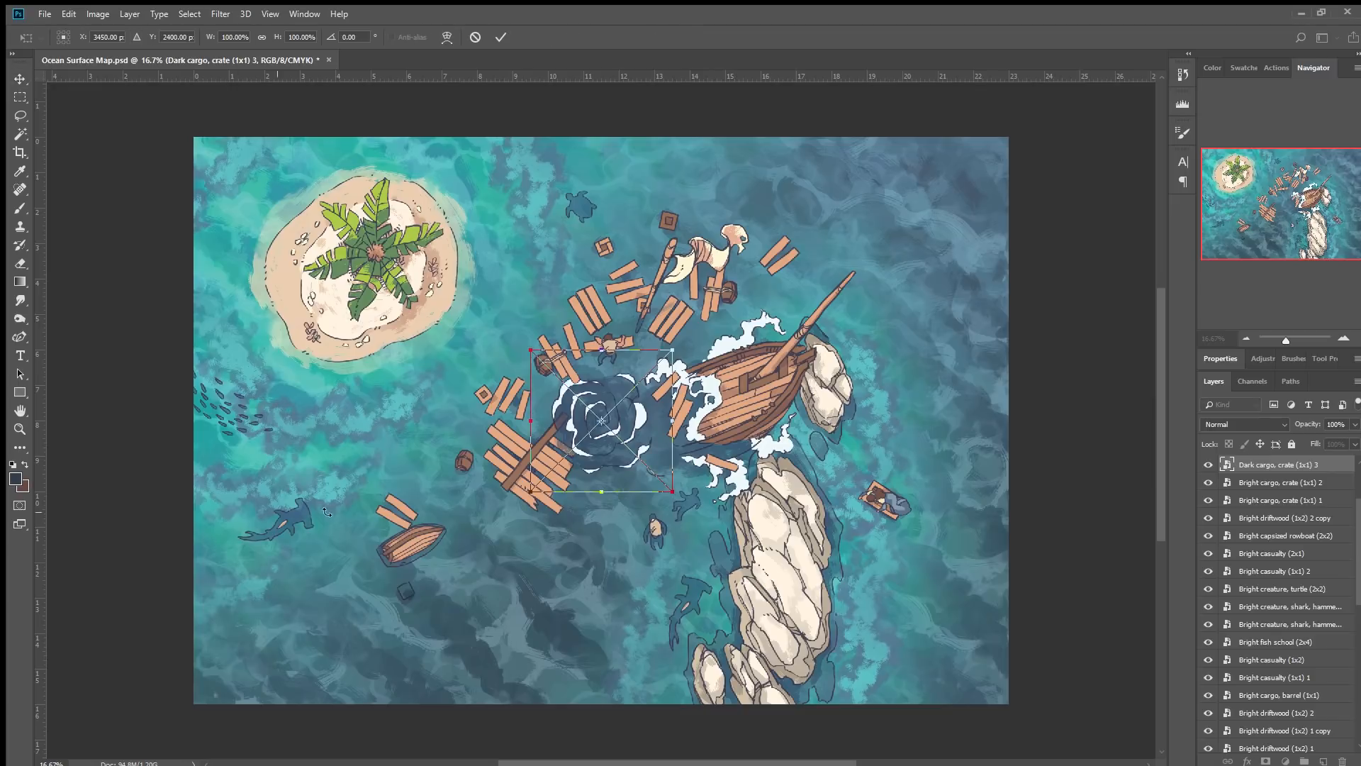
{"action": "left_click", "coordinate": [501, 37]}
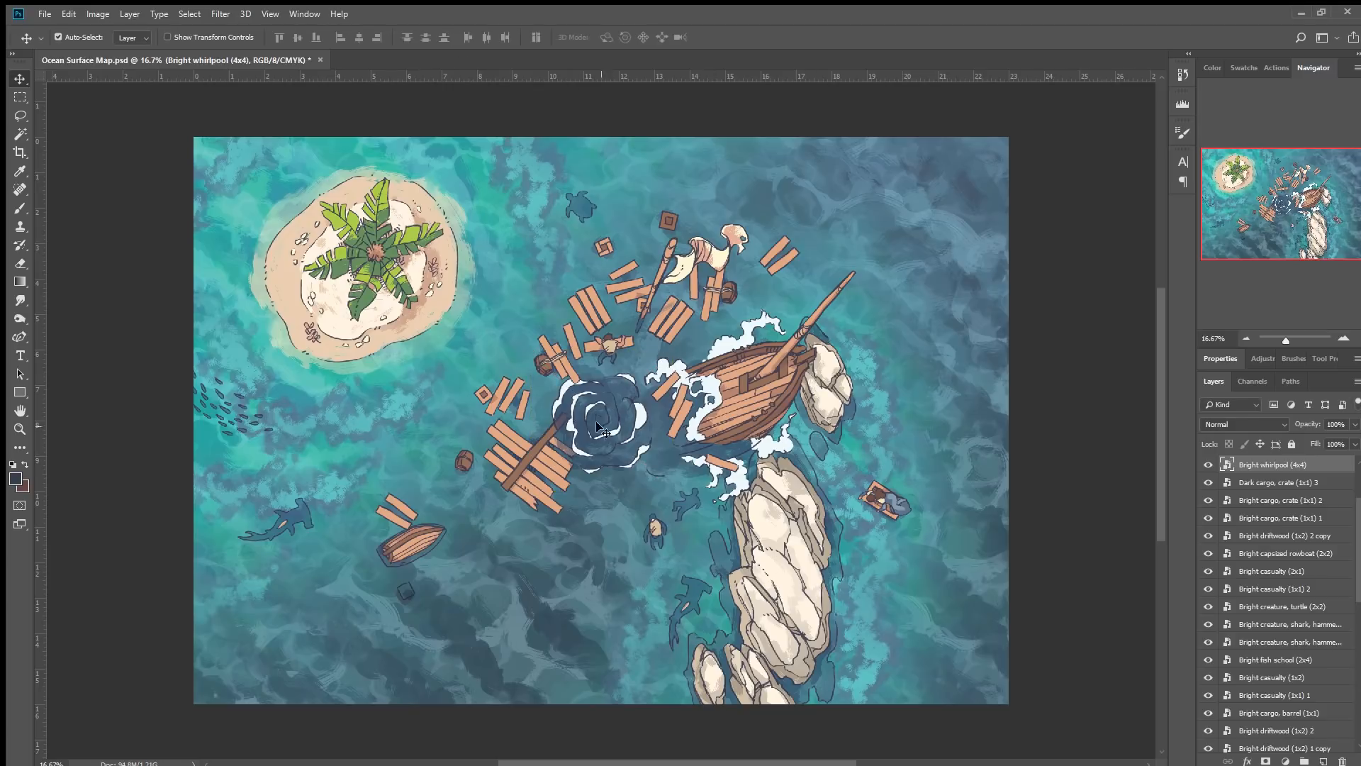
{"action": "mouse_move", "coordinate": [645, 421]}
{"action": "left_mouse_down"}
{"action": "mouse_move", "coordinate": [642, 470]}
{"action": "mouse_move", "coordinate": [641, 401]}
{"action": "mouse_move", "coordinate": [643, 429]}
{"action": "left_mouse_up"}
Send the whirlpool's layer beneath the rocks and reposition and transform it among the wreckage.
{"action": "left_click_drag", "start_coordinate": [1286, 466], "coordinate": [1297, 573]}
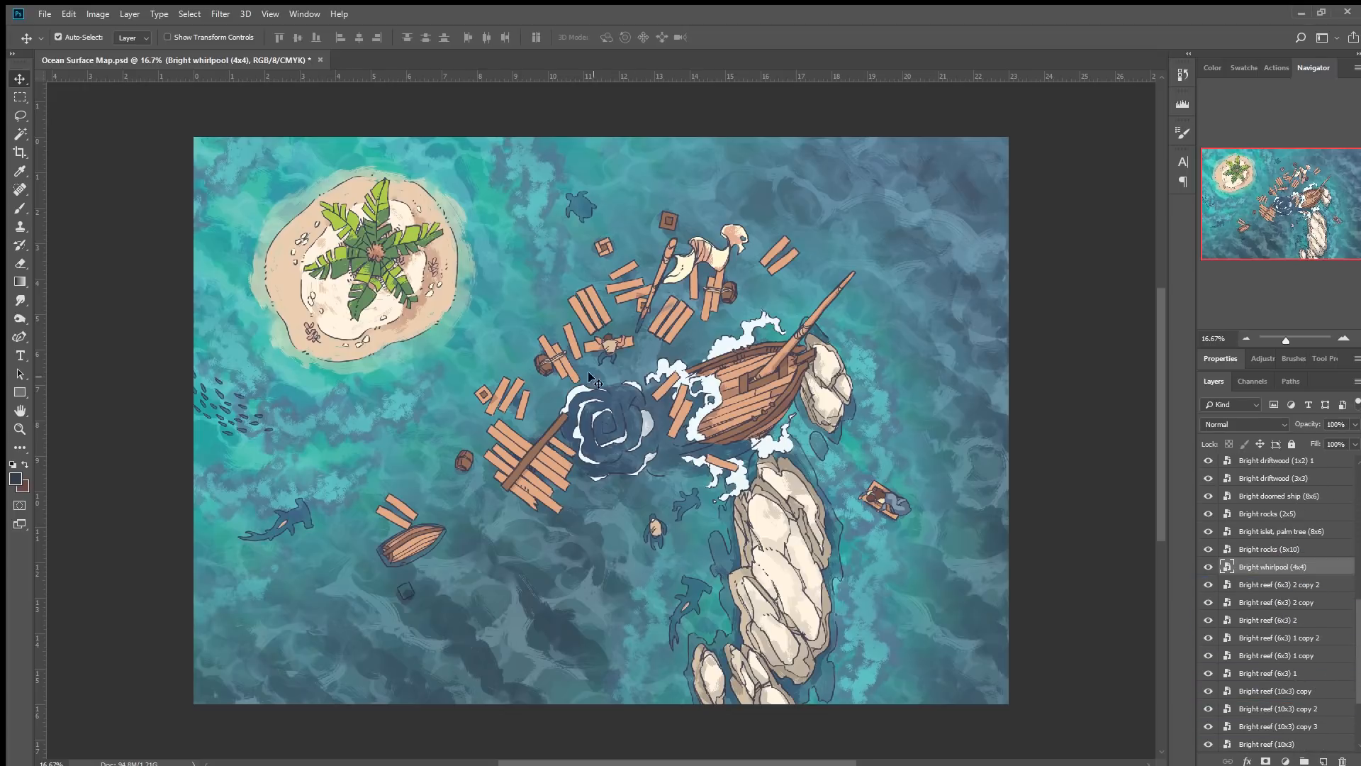
{"action": "left_click_drag", "start_coordinate": [571, 388], "coordinate": [563, 369]}
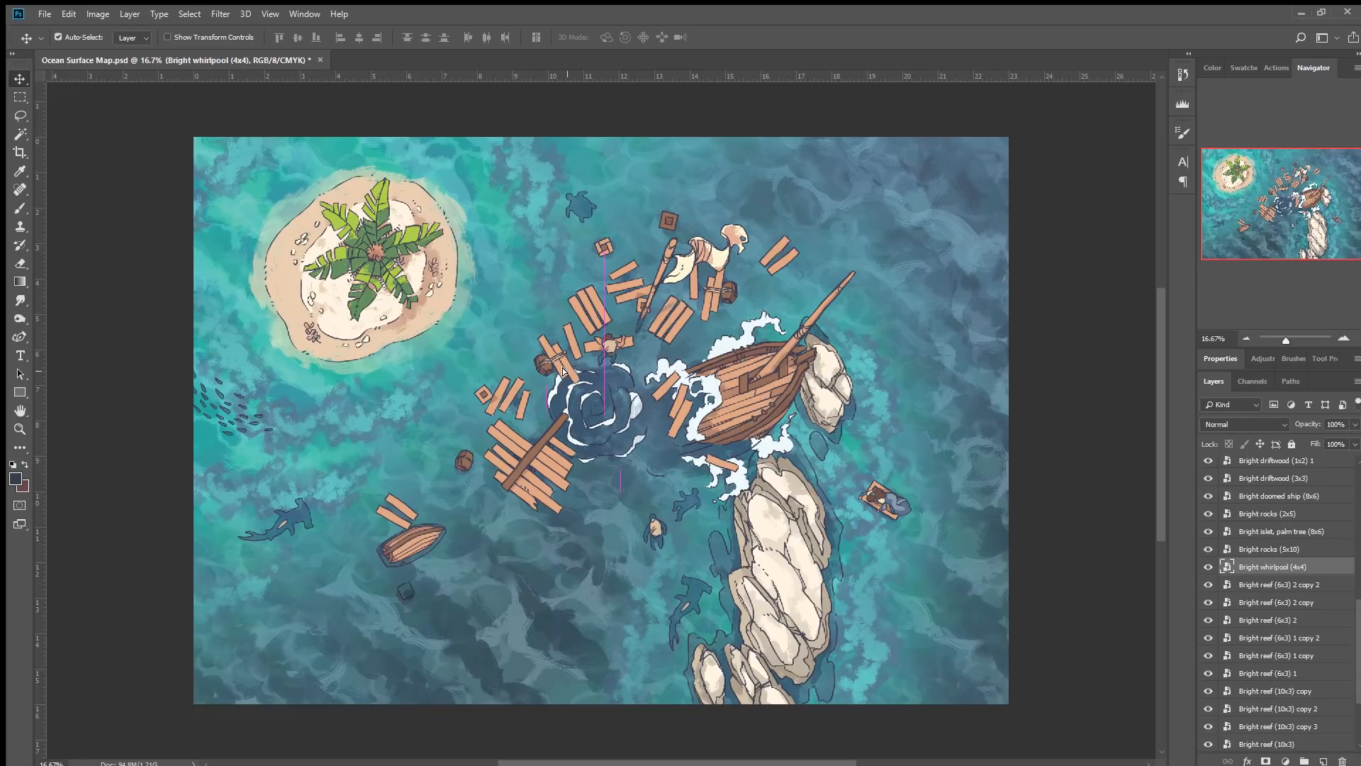
{"action": "left_click_drag", "start_coordinate": [563, 369], "coordinate": [562, 369]}
{"action": "key", "text": "ctrl+t"}
{"action": "left_click_drag", "start_coordinate": [681, 316], "coordinate": [772, 432]}
{"action": "left_click", "coordinate": [500, 36]}
Duplicate the whirlpool below the driftwood raft, resize it, and set its opacity to 84%.
{"action": "left_click_drag", "start_coordinate": [615, 442], "coordinate": [541, 405], "text": "alt"}
{"action": "key", "text": "ctrl+t"}
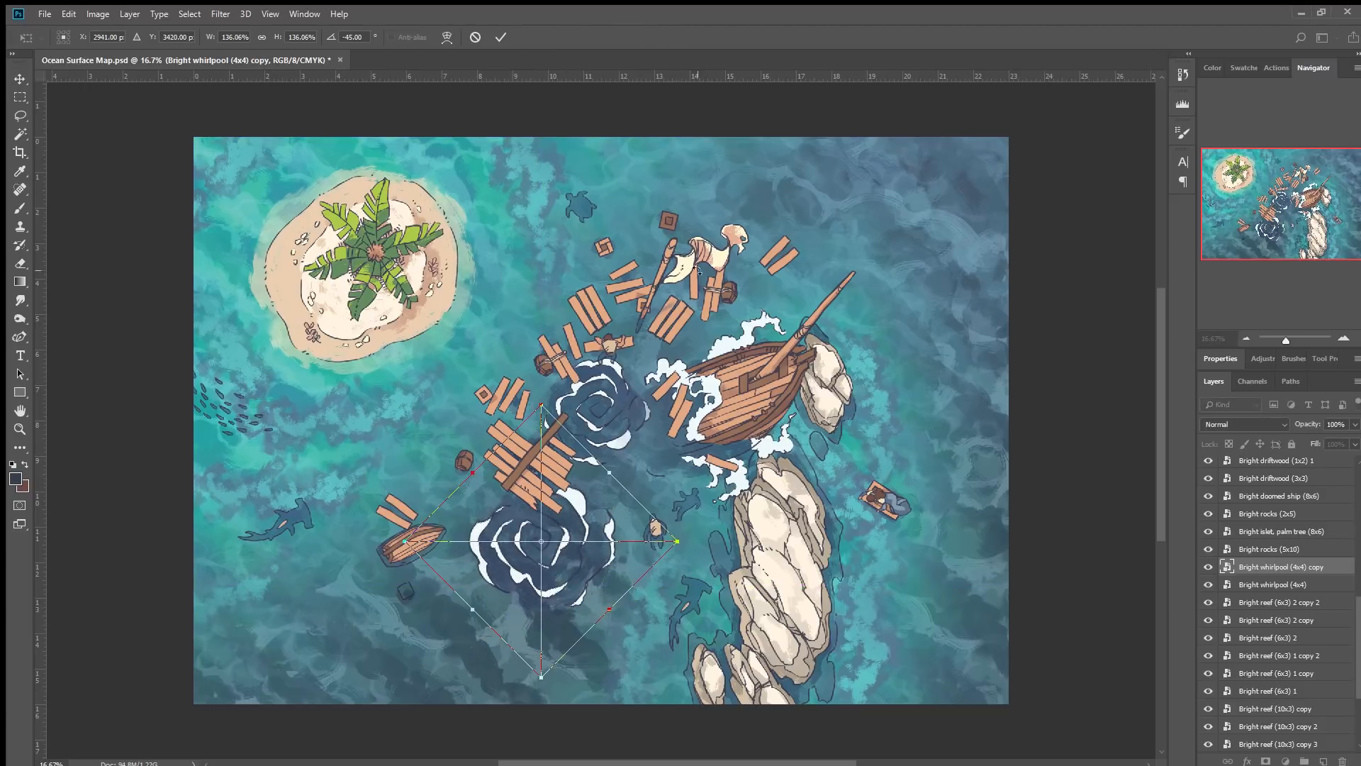
{"action": "left_click_drag", "start_coordinate": [679, 540], "coordinate": [595, 535], "text": "shift"}
{"action": "left_click", "coordinate": [500, 37]}
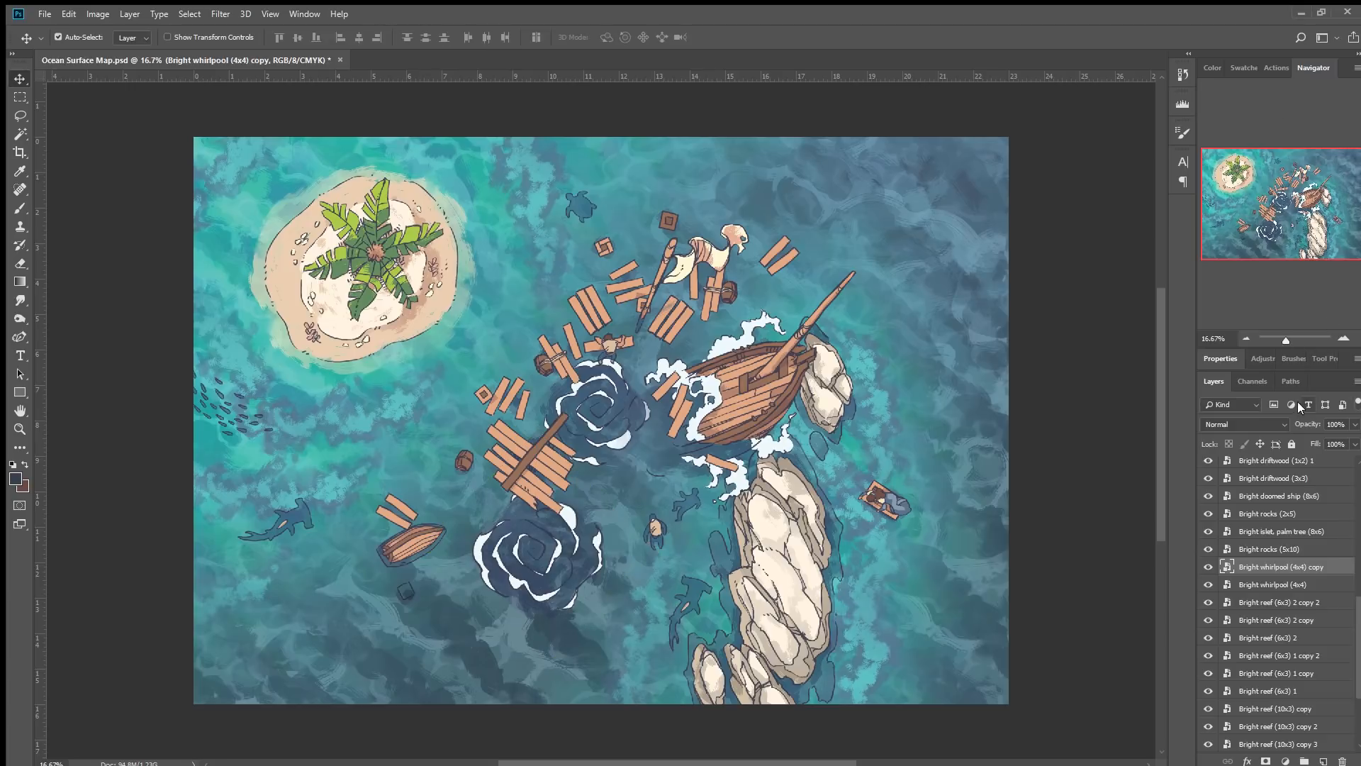
{"action": "mouse_move", "coordinate": [1309, 421]}
{"action": "left_mouse_down"}
{"action": "mouse_move", "coordinate": [1262, 428]}
{"action": "mouse_move", "coordinate": [1297, 426]}
{"action": "left_mouse_up"}
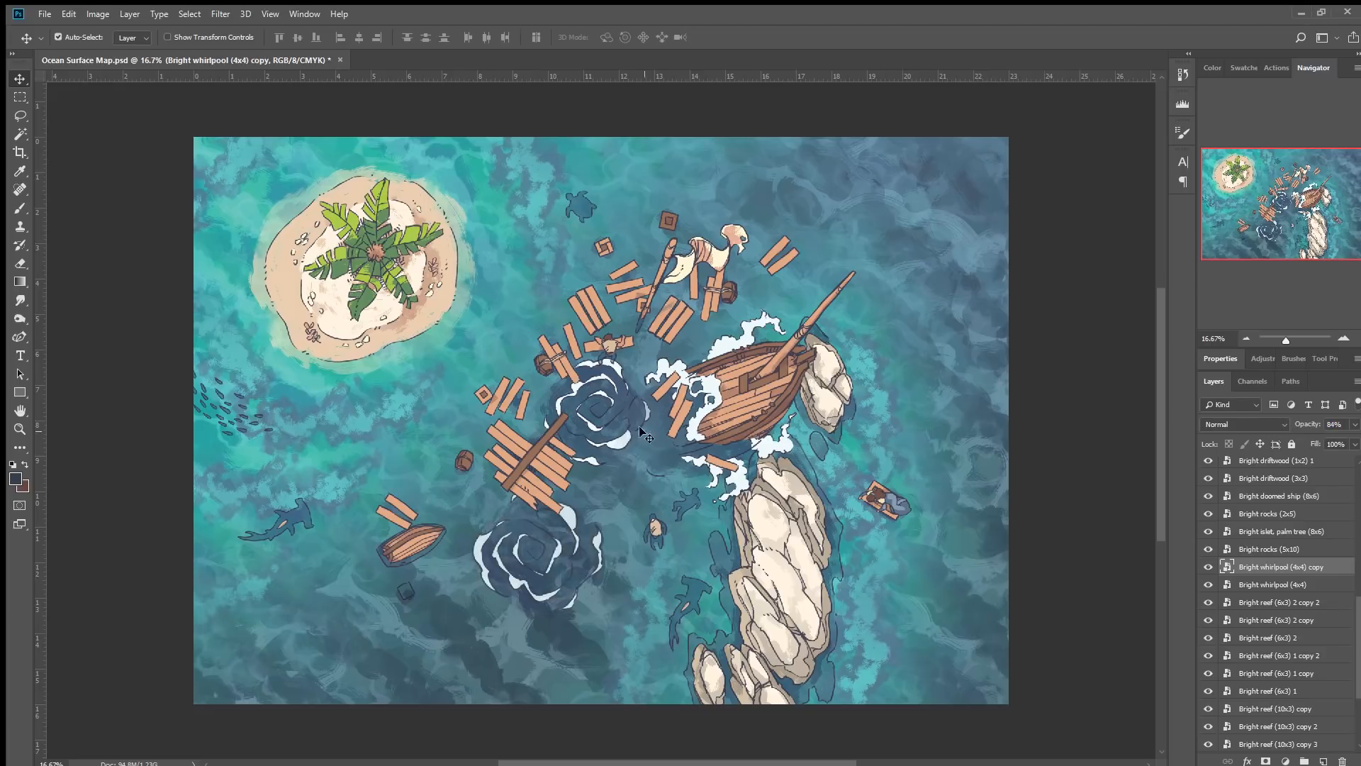
Duplicate the whirlpool again, scaled to about 86%, left of the raft beside the barrel.
{"action": "left_click", "coordinate": [617, 443]}
{"action": "left_click_drag", "start_coordinate": [598, 448], "coordinate": [383, 540]}
{"action": "key", "text": "ctrl+t"}
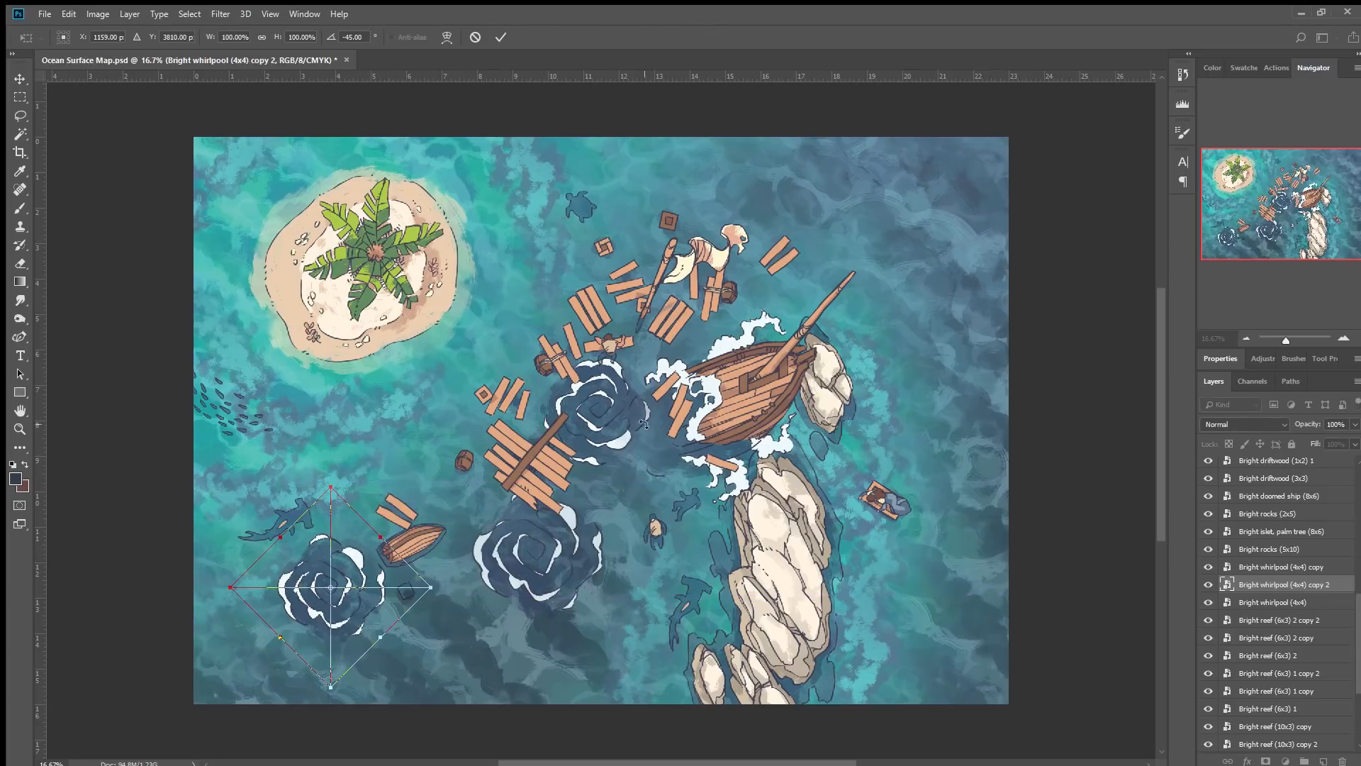
{"action": "left_click_drag", "start_coordinate": [331, 489], "coordinate": [331, 534]}
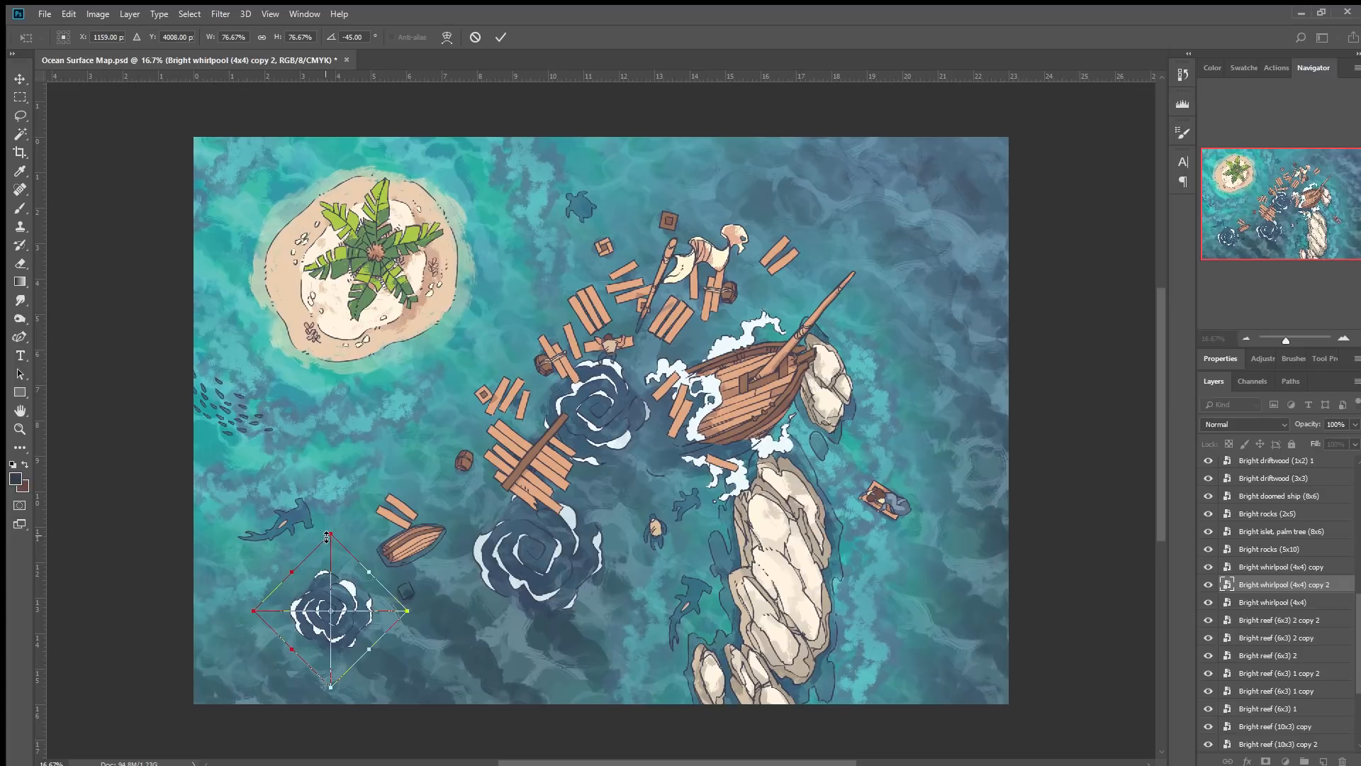
{"action": "left_click_drag", "start_coordinate": [368, 594], "coordinate": [438, 446]}
{"action": "left_click_drag", "start_coordinate": [406, 379], "coordinate": [406, 359]}
{"action": "left_click_drag", "start_coordinate": [428, 419], "coordinate": [442, 440]}
{"action": "left_click", "coordinate": [500, 37]}
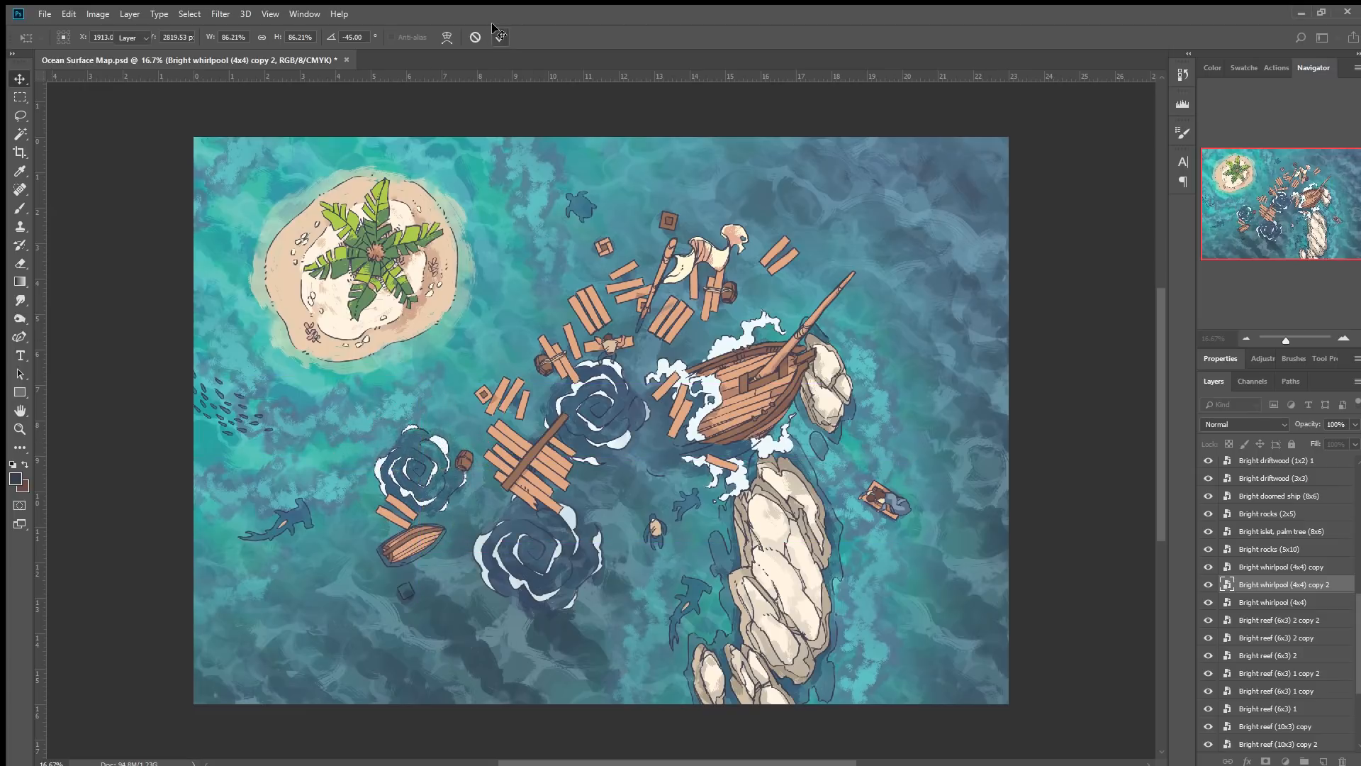
{"action": "left_click_drag", "start_coordinate": [432, 436], "coordinate": [437, 448]}
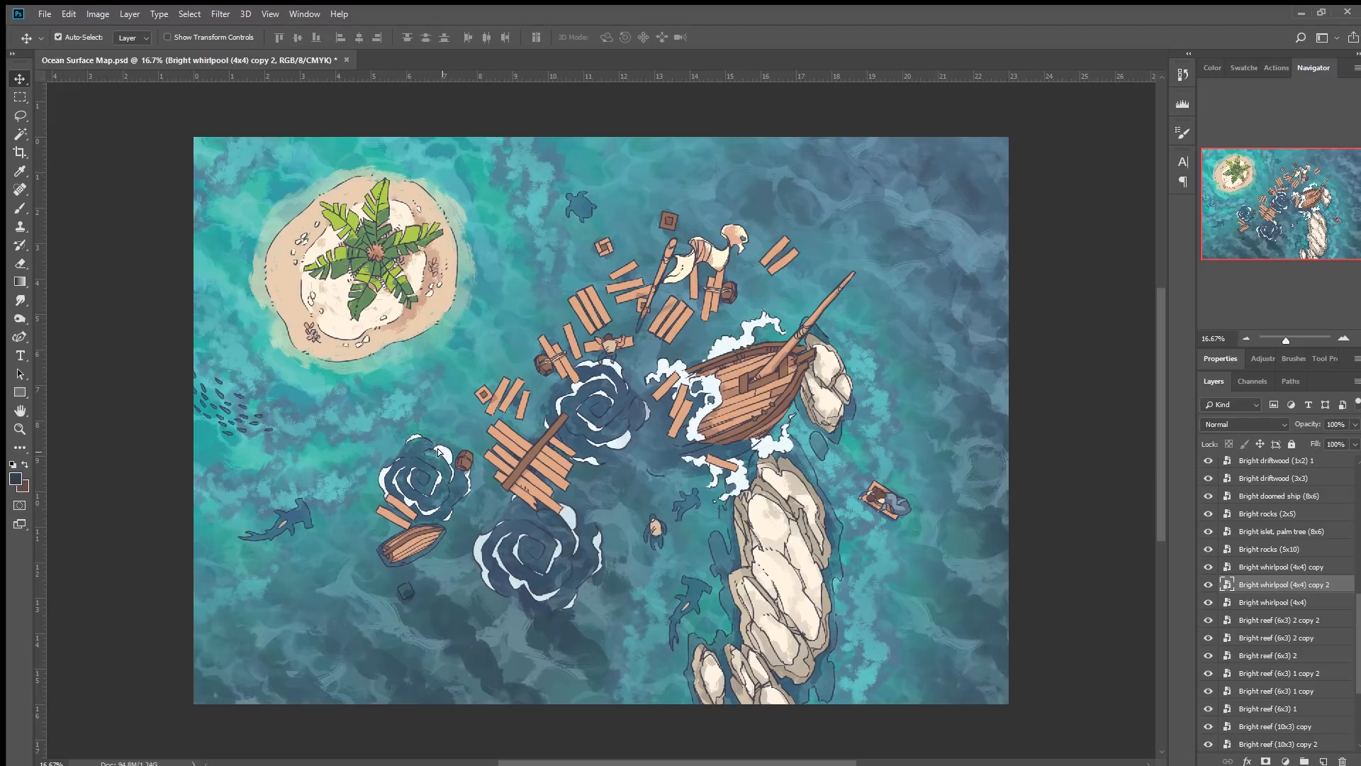
{"action": "mouse_move", "coordinate": [1306, 425]}
{"action": "left_mouse_down"}
{"action": "mouse_move", "coordinate": [1251, 427]}
{"action": "mouse_move", "coordinate": [1292, 428]}
{"action": "left_mouse_up"}
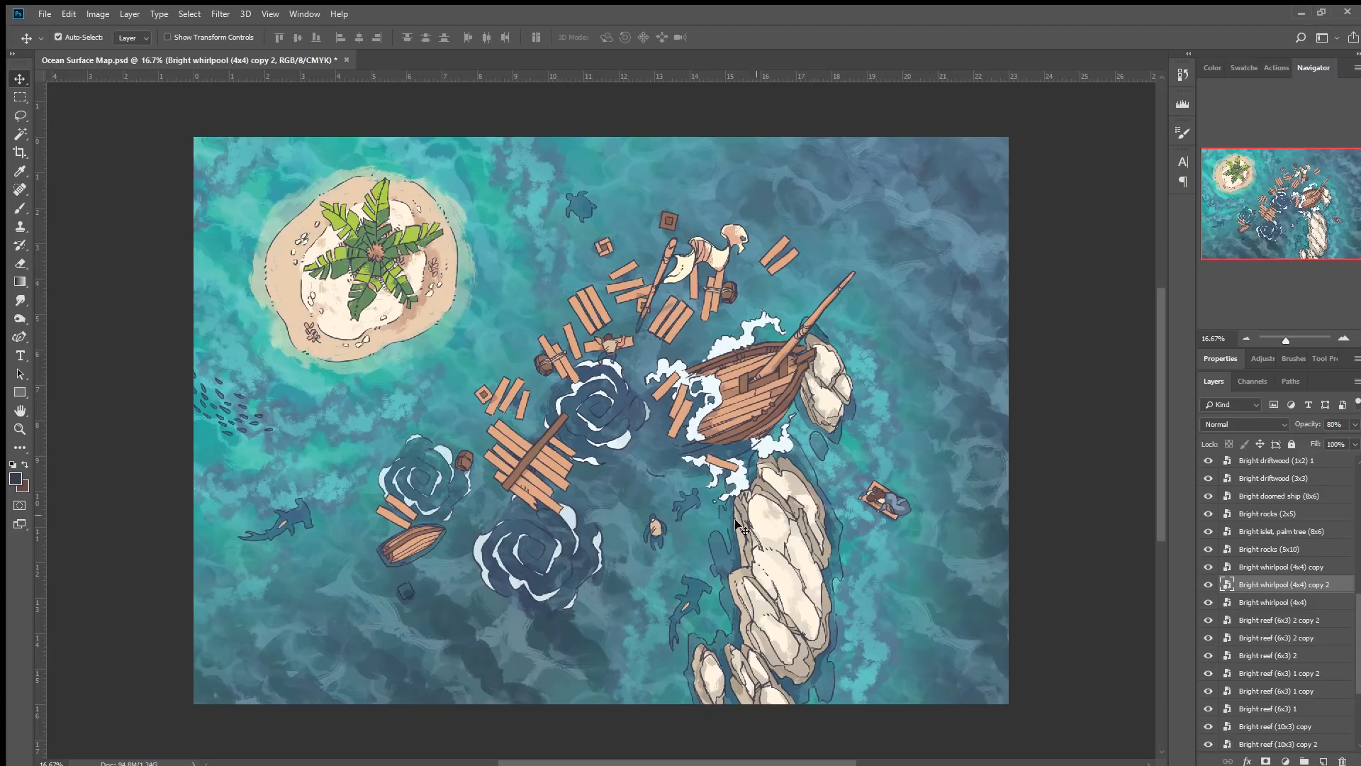
{"action": "left_click", "coordinate": [571, 523]}
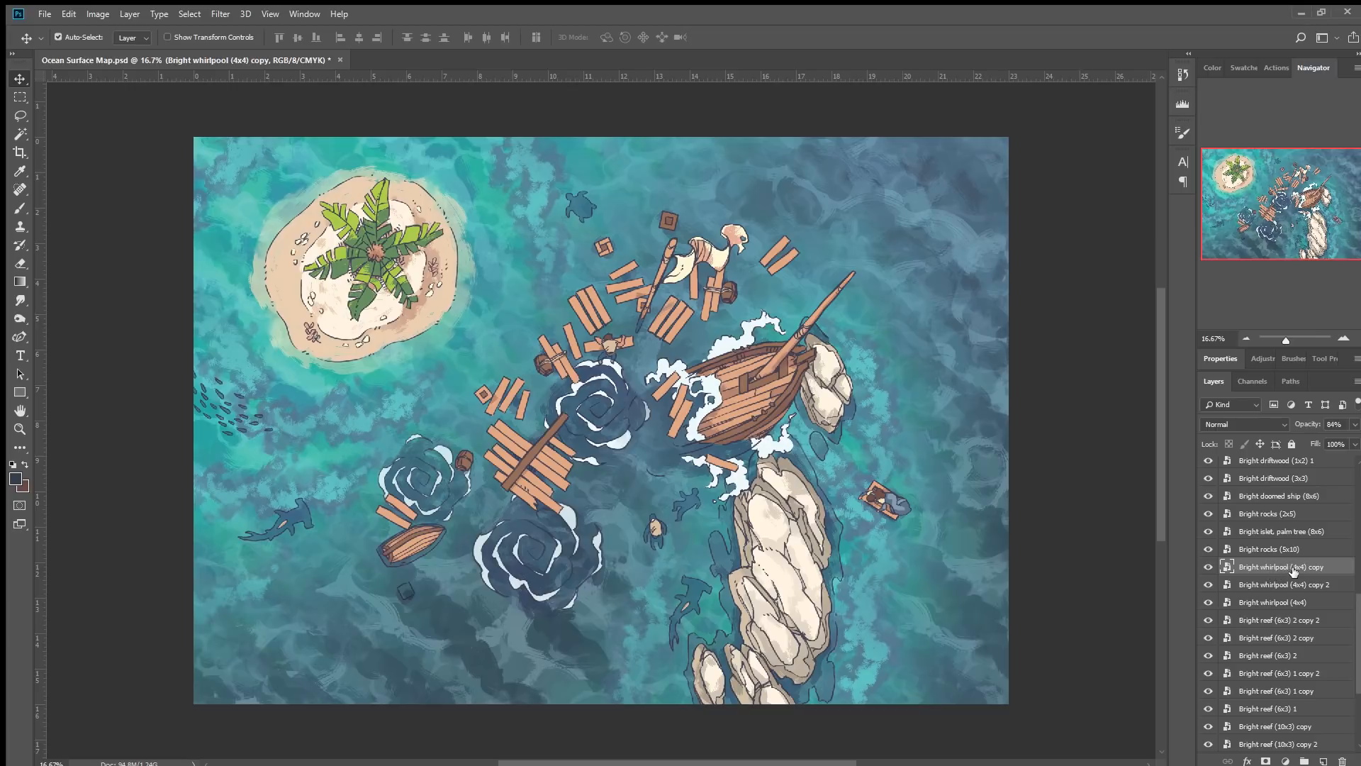
{"action": "left_click", "coordinate": [1223, 254]}
{"action": "key", "text": "ctrl+z"}
Duplicate the fish school and rotate it -105° along the left edge of the map.
{"action": "left_click", "coordinate": [224, 415]}
{"action": "left_click_drag", "start_coordinate": [224, 413], "coordinate": [336, 472]}
{"action": "key", "text": "ctrl+t"}
{"action": "left_click_drag", "start_coordinate": [394, 514], "coordinate": [410, 331]}
{"action": "left_click_drag", "start_coordinate": [414, 273], "coordinate": [364, 255]}
{"action": "left_click_drag", "start_coordinate": [369, 444], "coordinate": [334, 427]}
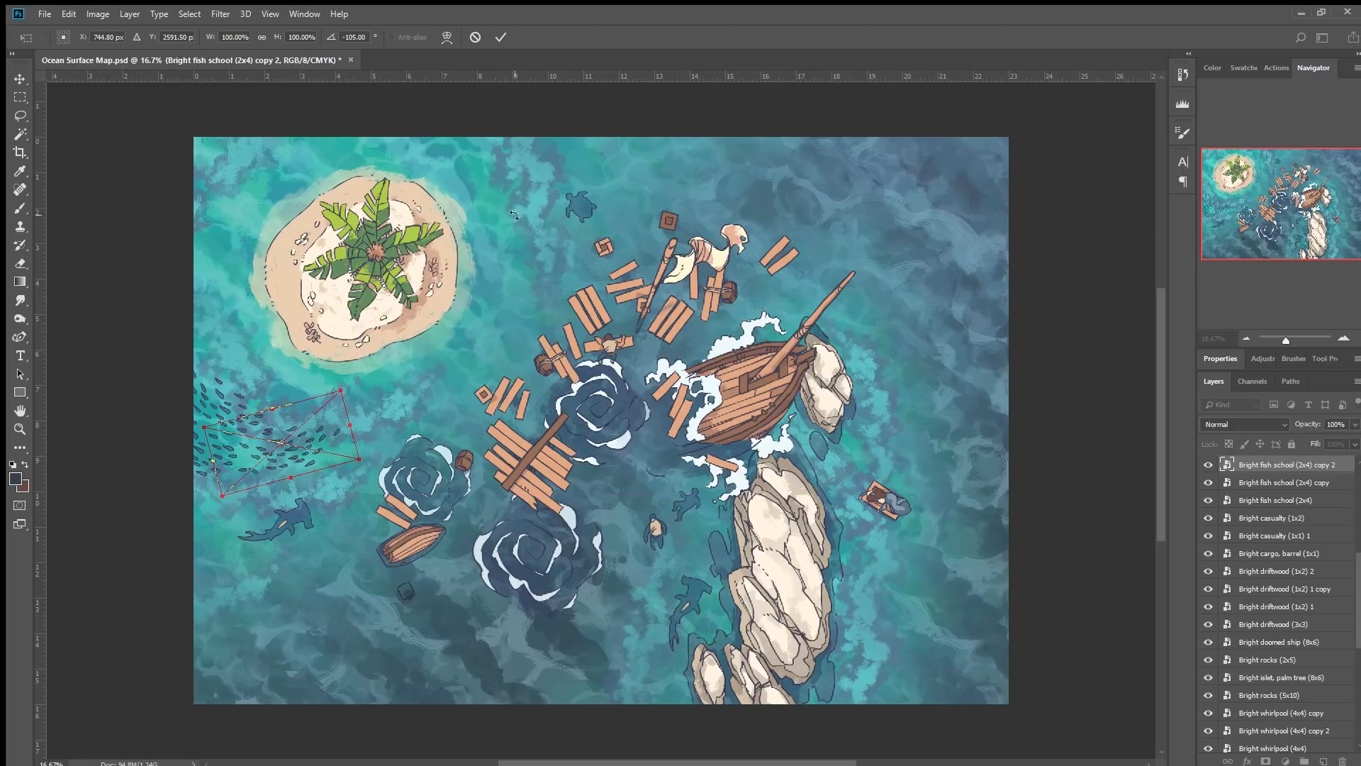
{"action": "left_click", "coordinate": [500, 37]}
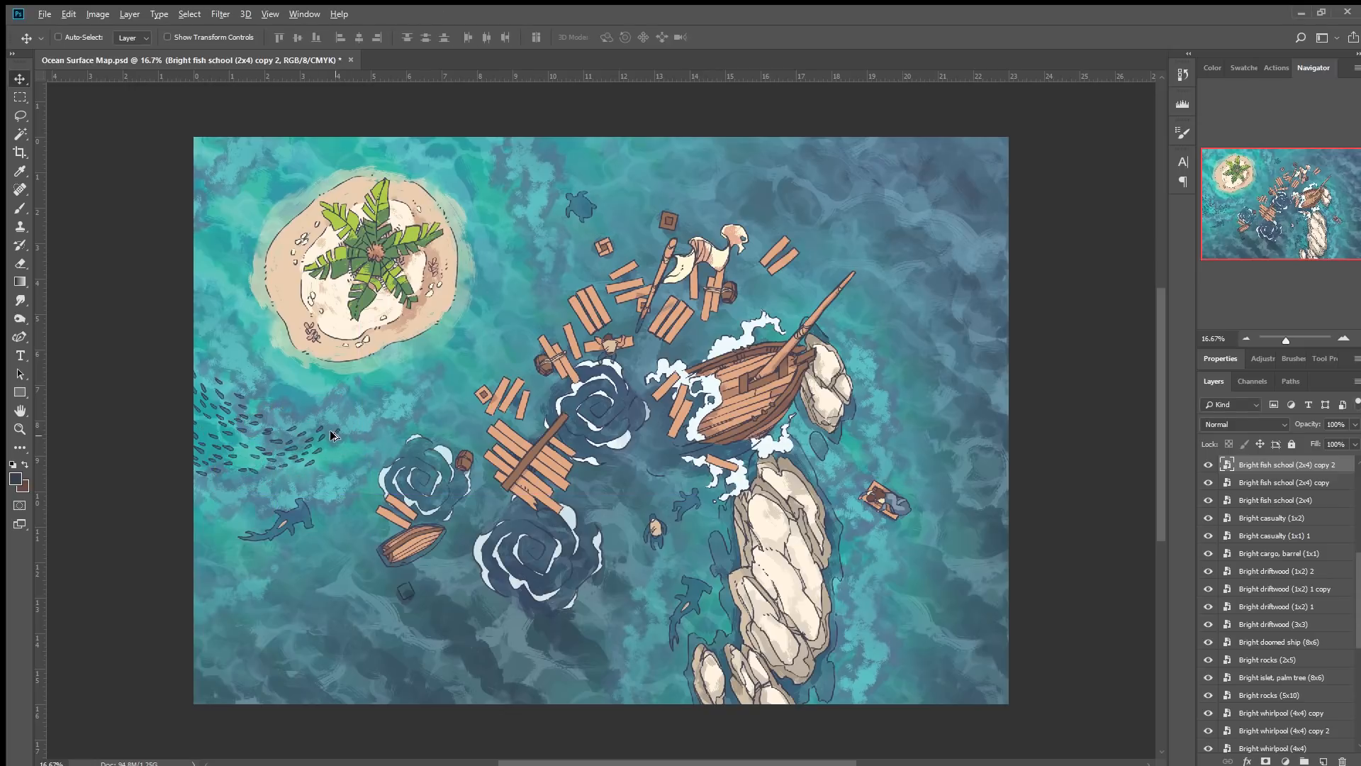
Duplicate the fish school to the right of the rocks, rotated 180°, near the map's right edge.
{"action": "left_click_drag", "start_coordinate": [332, 427], "coordinate": [964, 582]}
{"action": "key", "text": "ctrl+t"}
{"action": "left_click_drag", "start_coordinate": [963, 505], "coordinate": [711, 462]}
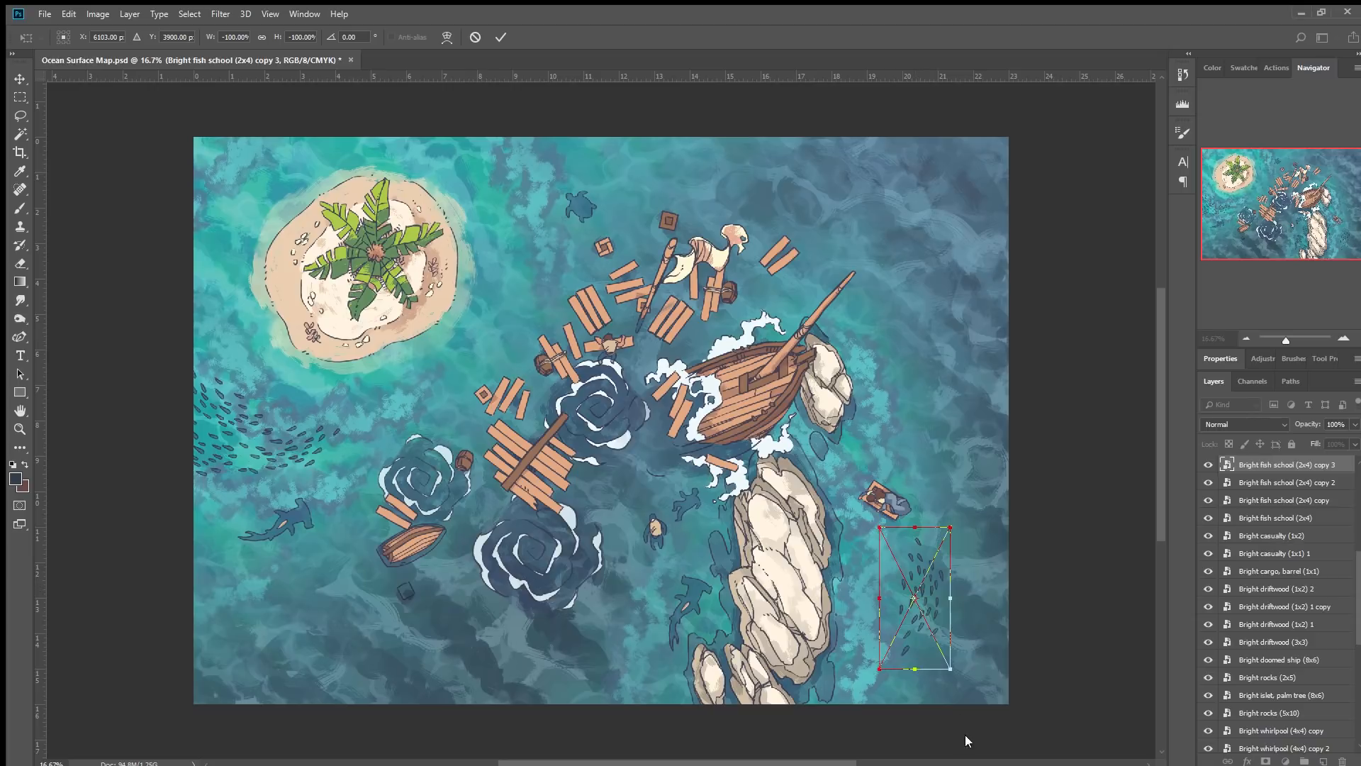
{"action": "left_click_drag", "start_coordinate": [923, 586], "coordinate": [904, 541]}
{"action": "left_click", "coordinate": [501, 36]}
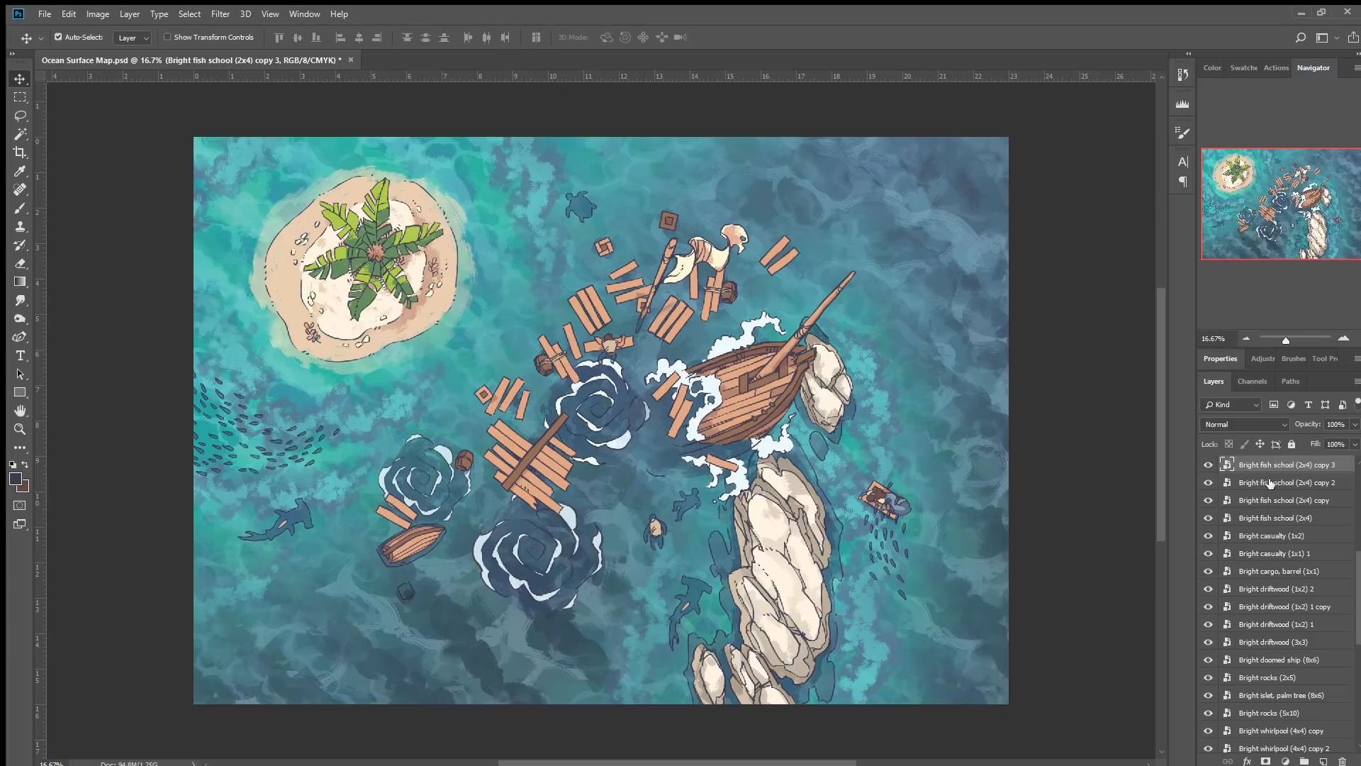
{"action": "scroll", "coordinate": [1272, 469], "scroll_direction": "down", "scroll_amount": 5}
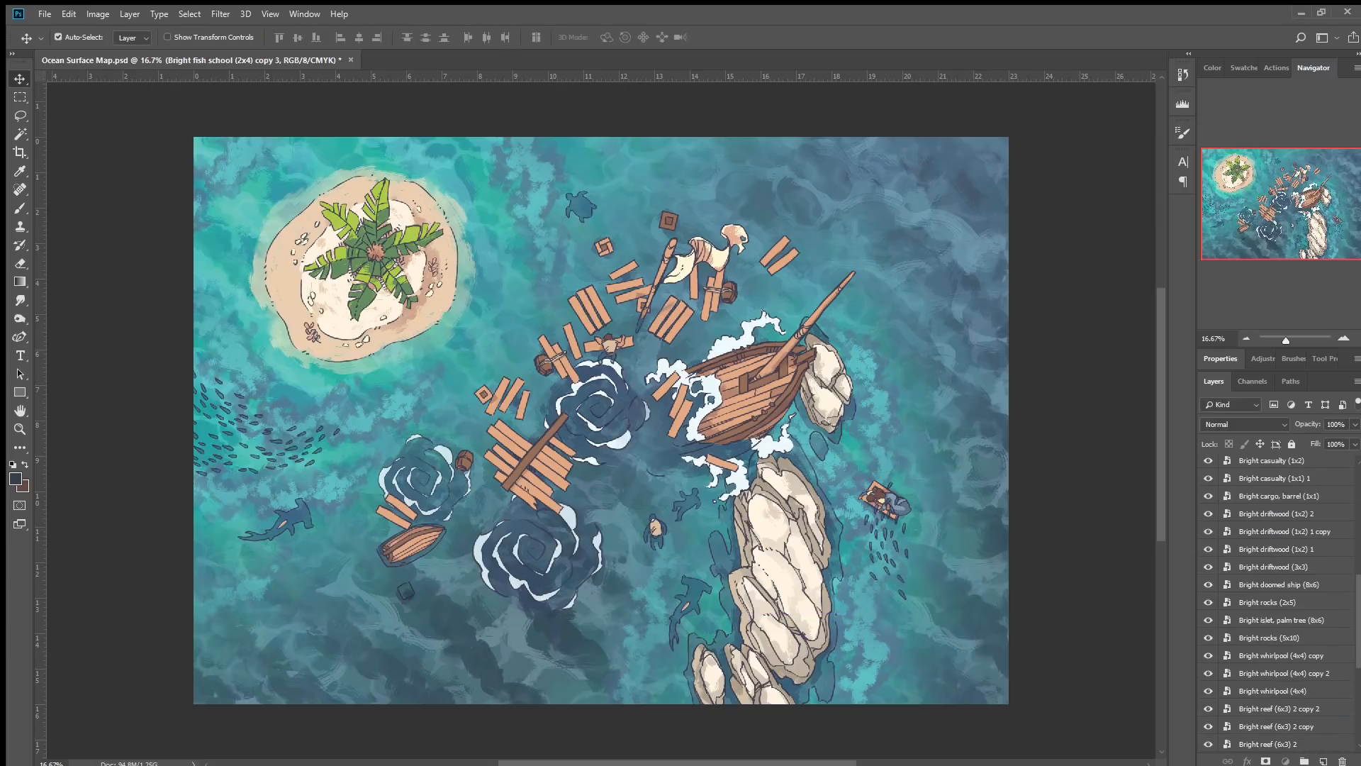
Move the right-edge fish school copy layer up the stack above the reef layers and nudge it slightly on the map.
{"action": "scroll", "coordinate": [1269, 643], "scroll_direction": "down", "scroll_amount": 5}
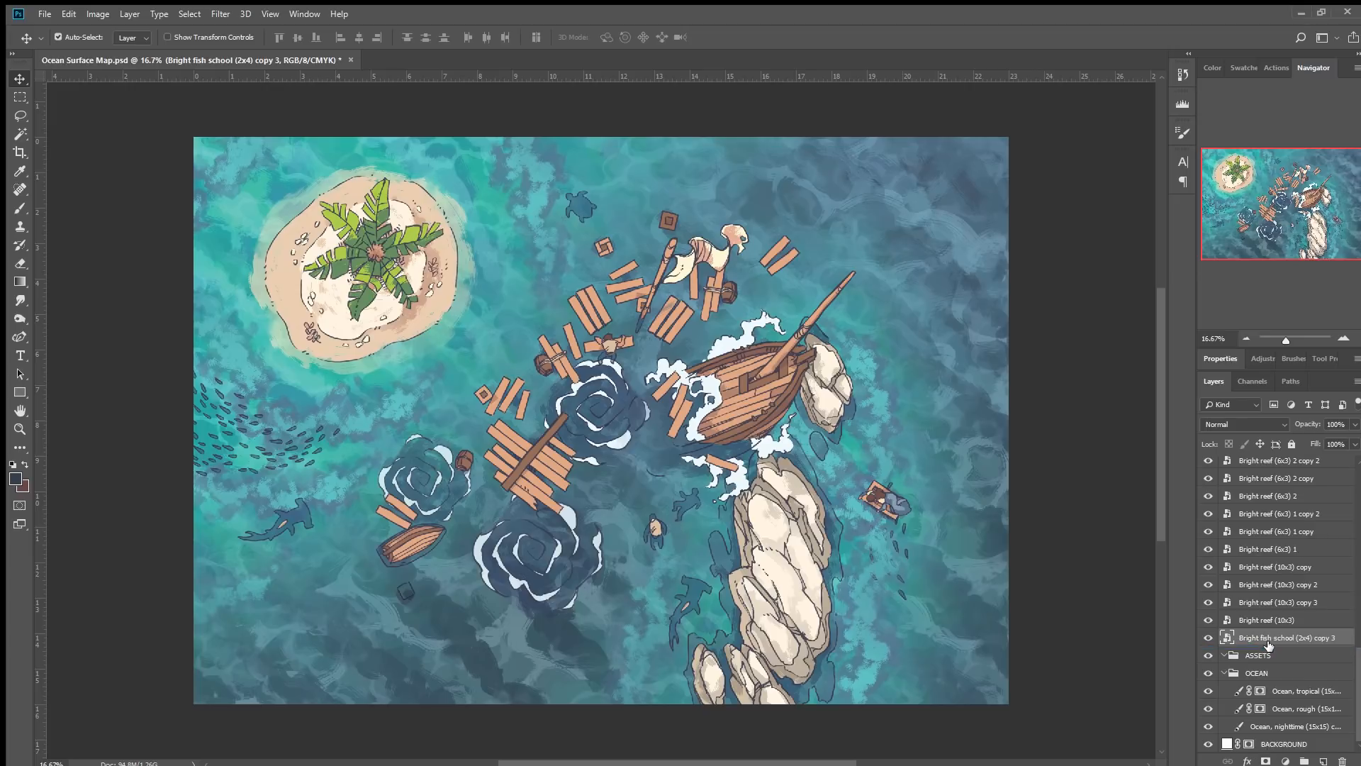
{"action": "left_click_drag", "start_coordinate": [1282, 631], "coordinate": [1285, 560]}
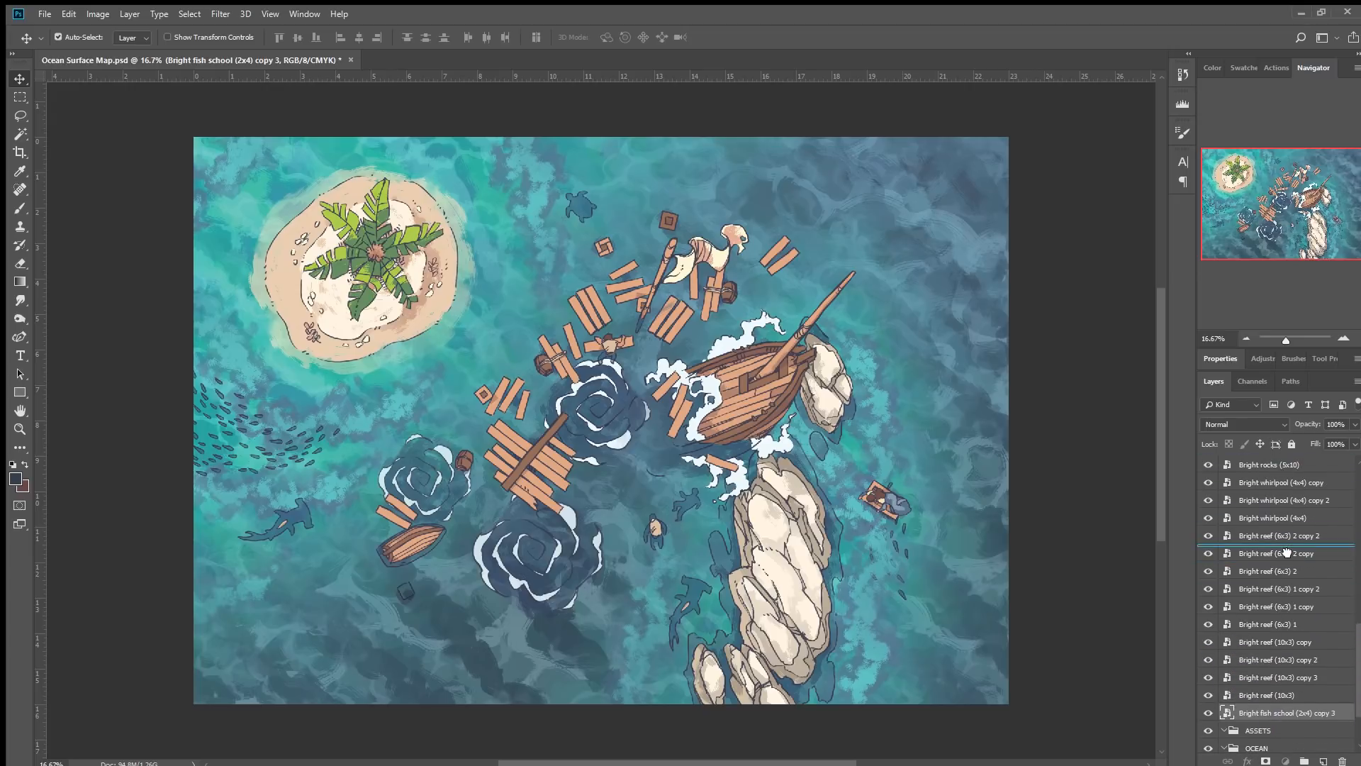
{"action": "left_click_drag", "start_coordinate": [898, 521], "coordinate": [903, 509]}
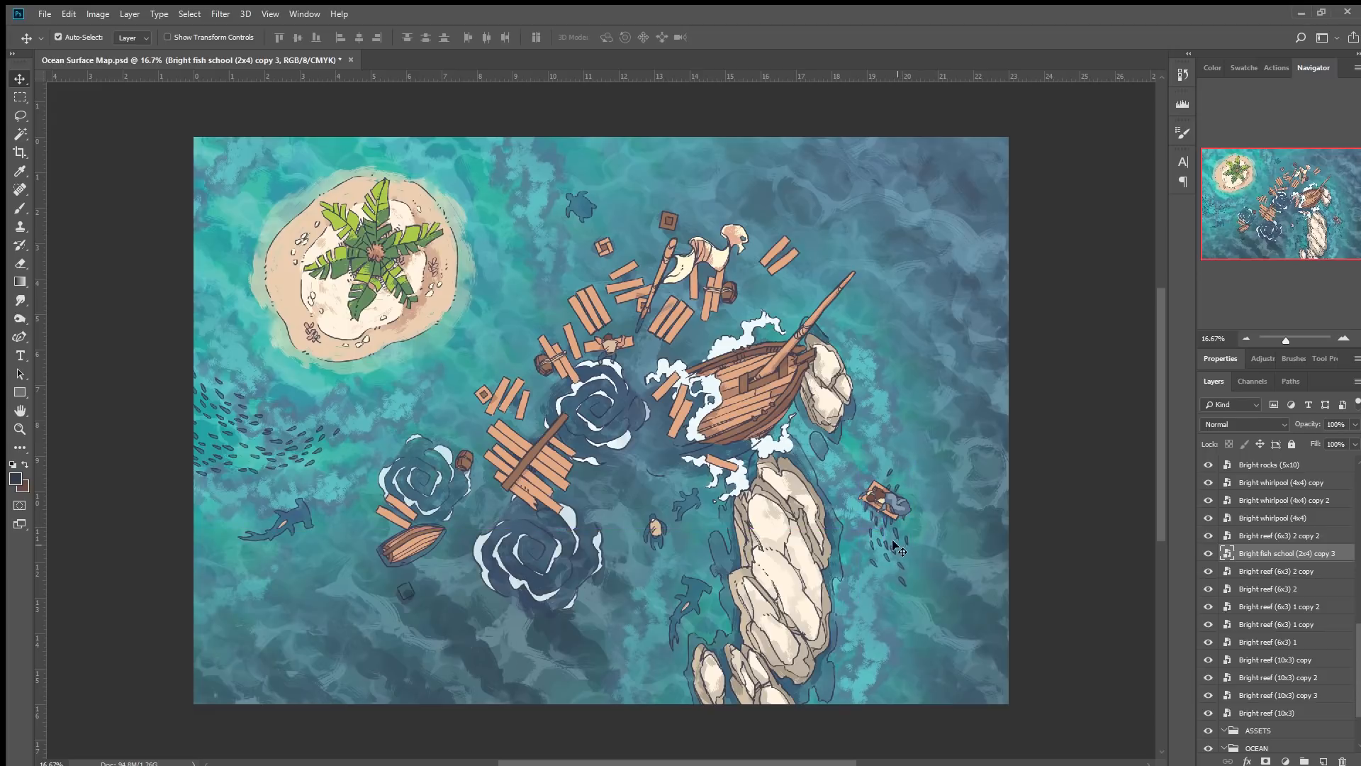
Duplicate the fish school to the top of the map right of the island, rotated about 135°, near the turtle.
{"action": "left_click_drag", "start_coordinate": [892, 525], "coordinate": [529, 237]}
{"action": "key", "text": "ctrl+t"}
{"action": "left_click", "coordinate": [579, 384]}
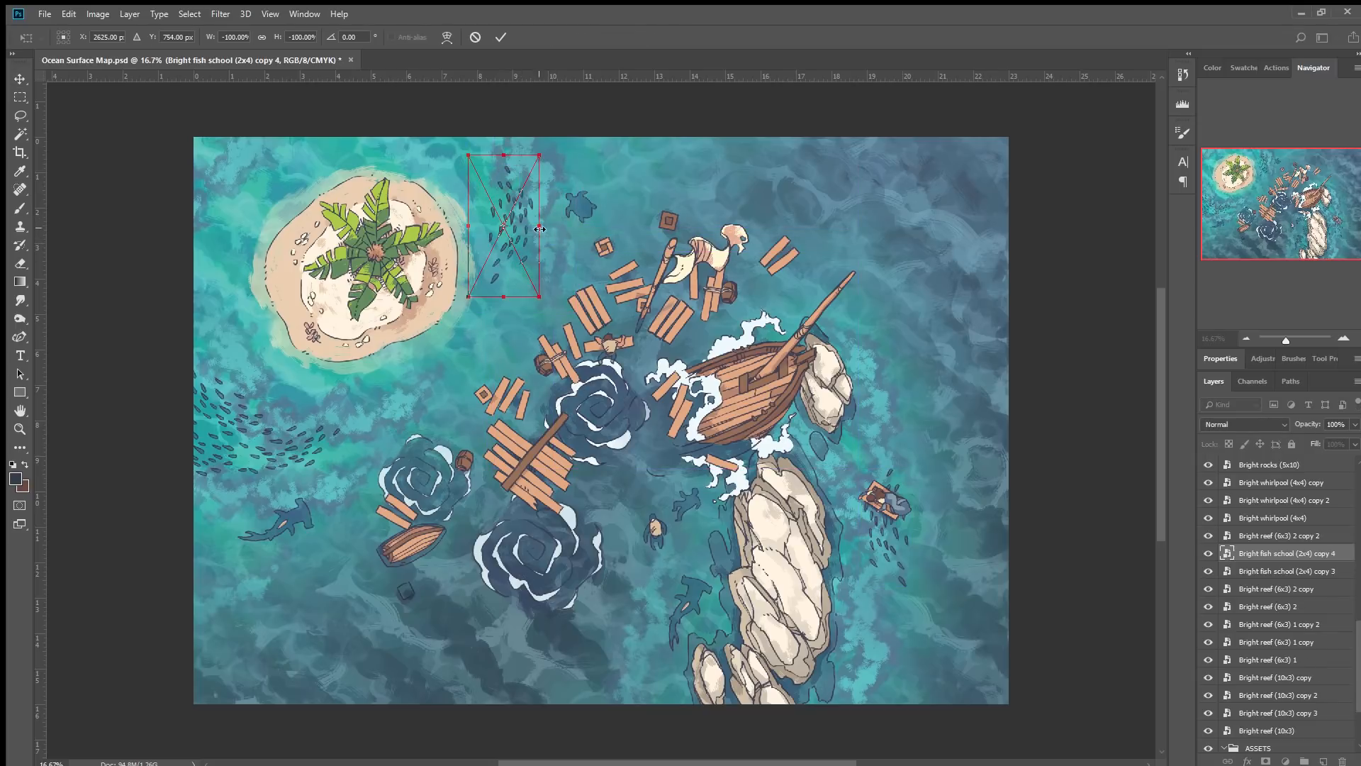
{"action": "left_click_drag", "start_coordinate": [575, 192], "coordinate": [545, 158]}
{"action": "left_click_drag", "start_coordinate": [525, 224], "coordinate": [544, 179]}
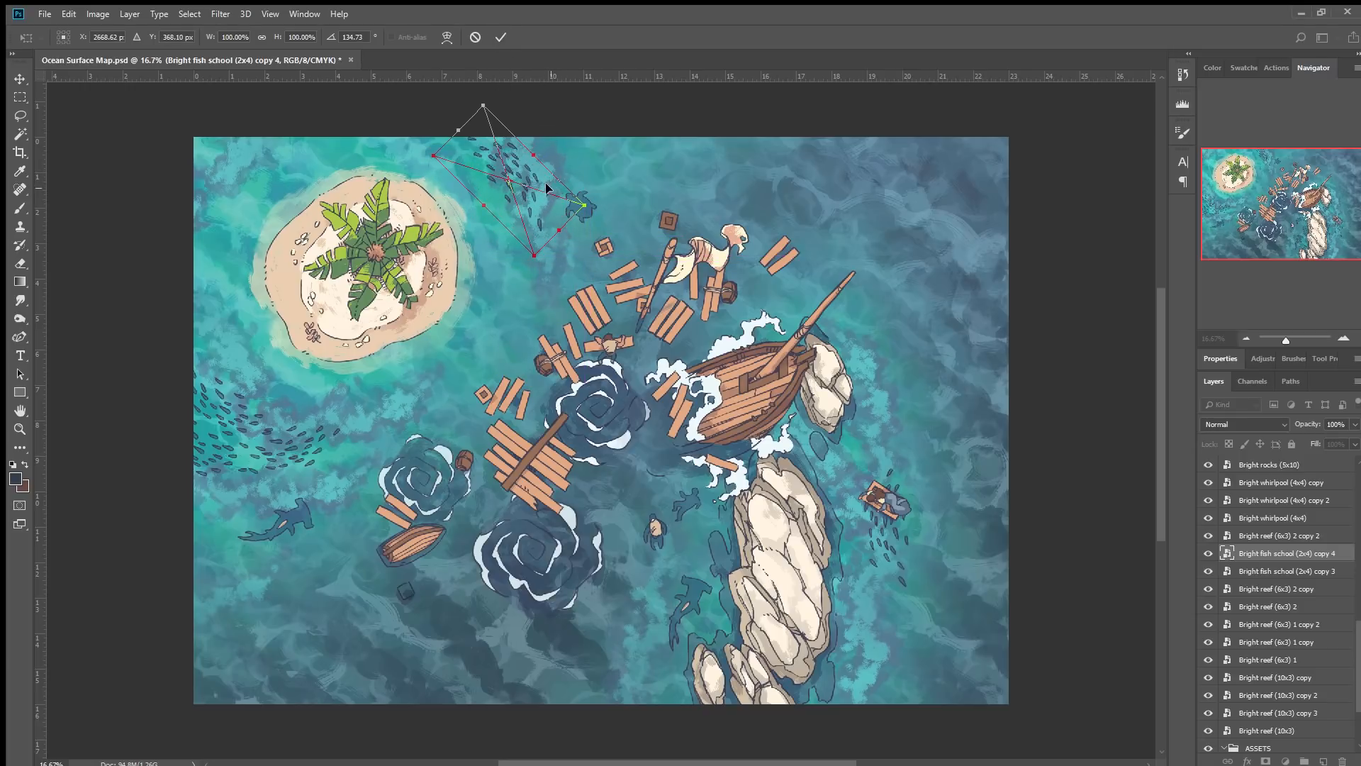
{"action": "left_click", "coordinate": [500, 37]}
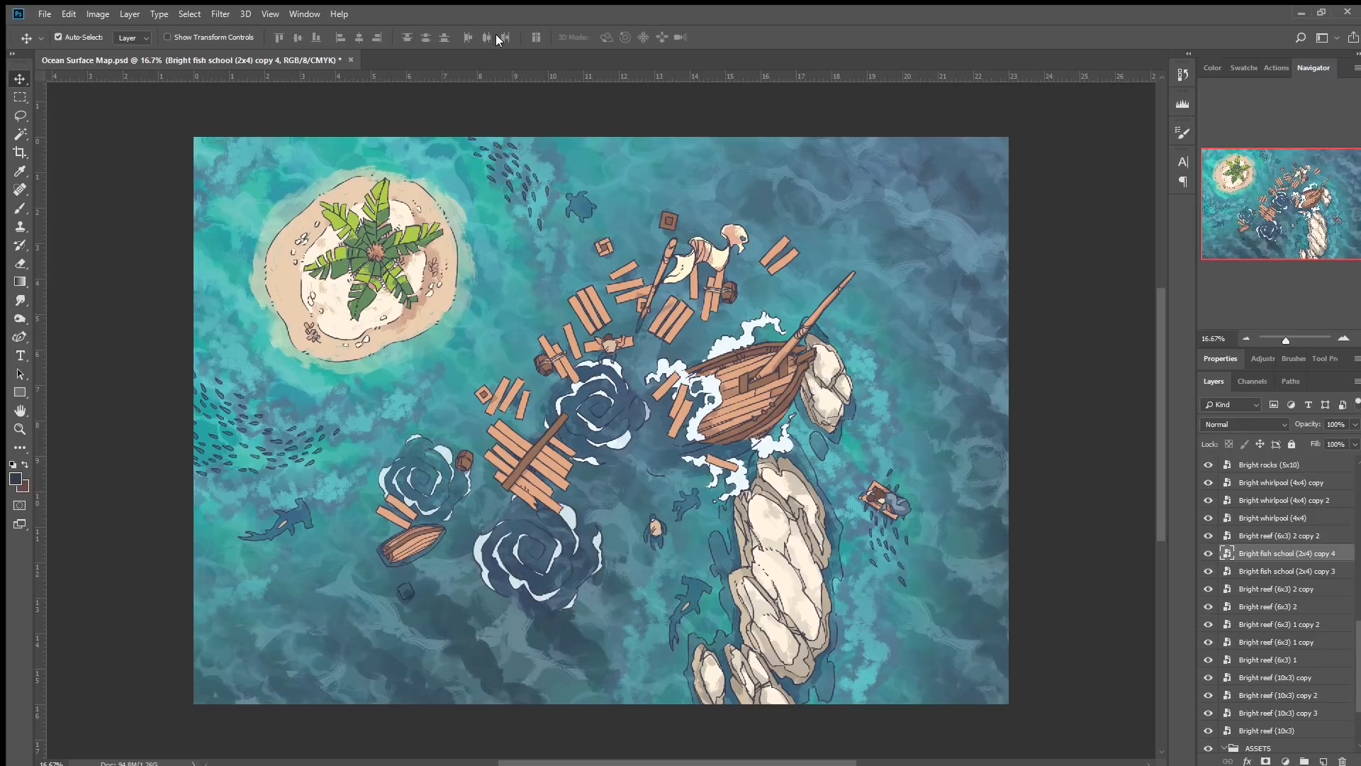
{"action": "left_click_drag", "start_coordinate": [523, 172], "coordinate": [505, 164]}
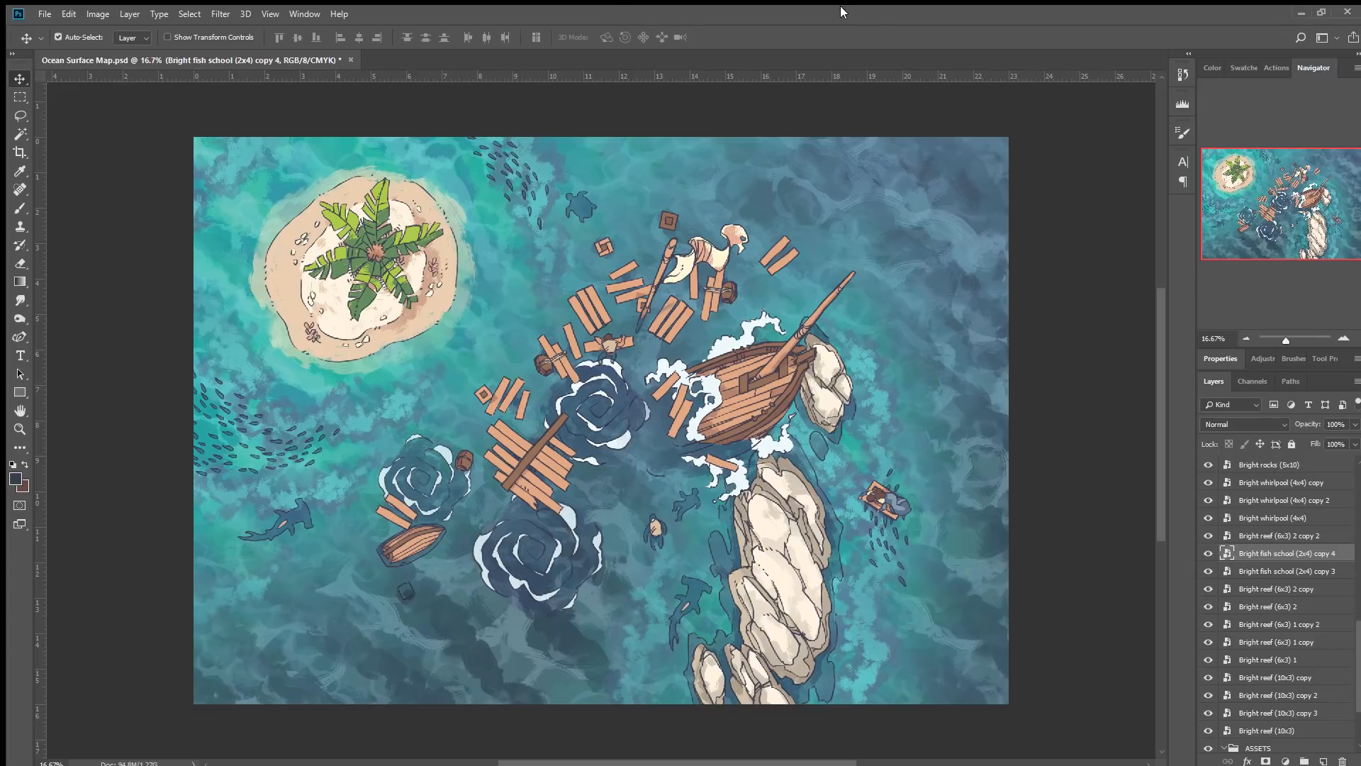